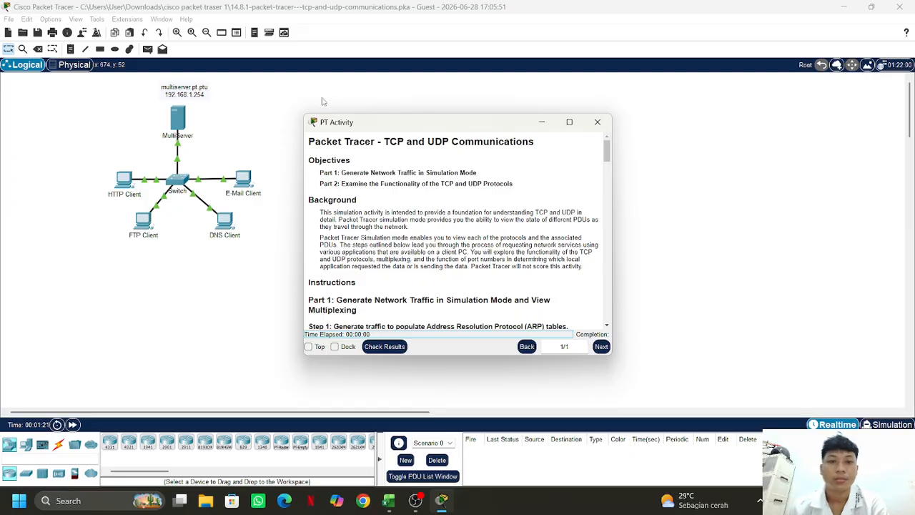
Step: Minimize the activity instructions and switch the network from Realtime to Simulation mode
{"action": "scroll", "coordinate": [465, 247], "scroll_direction": "down", "scroll_amount": 5}
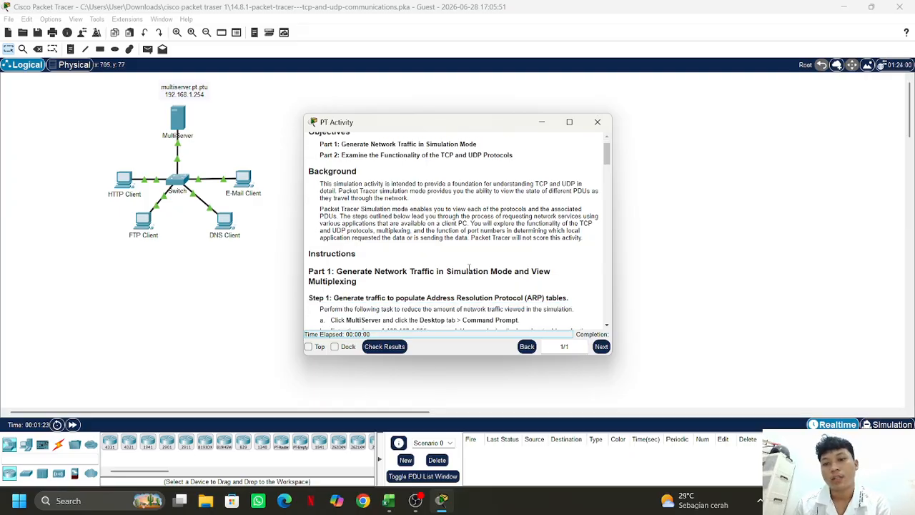
{"action": "left_click", "coordinate": [541, 122]}
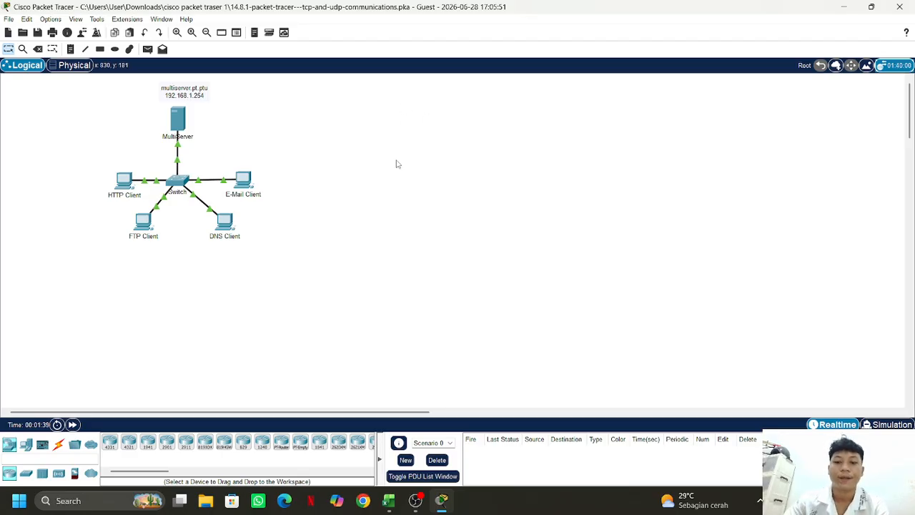
{"action": "left_click", "coordinate": [887, 423]}
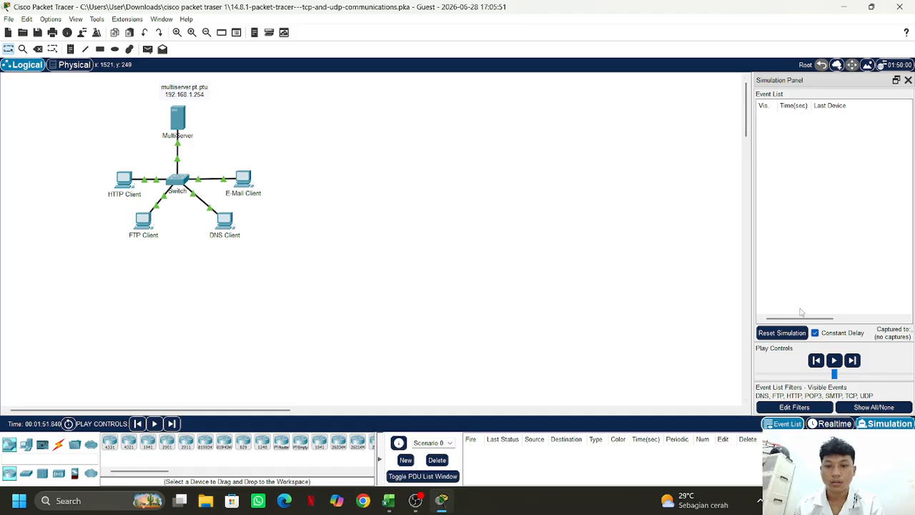
Step: Examine which protocols are enabled in the IPv4 and Misc groups of the event list filters
{"action": "left_click", "coordinate": [793, 407]}
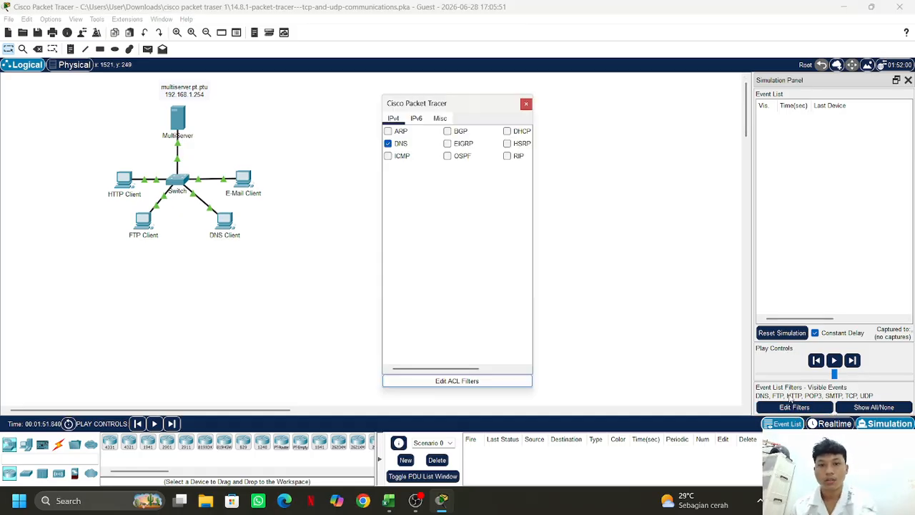
{"action": "left_click", "coordinate": [441, 118]}
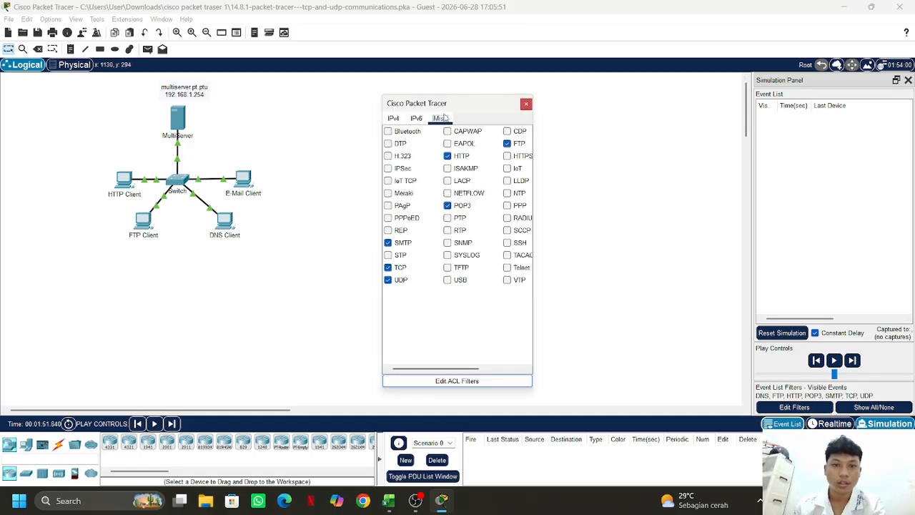
{"action": "left_click", "coordinate": [394, 119]}
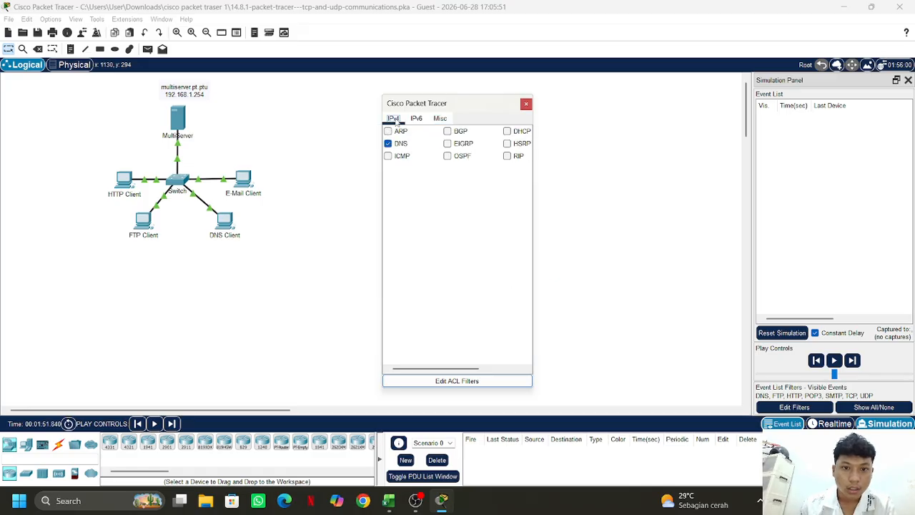
{"action": "left_click", "coordinate": [441, 118]}
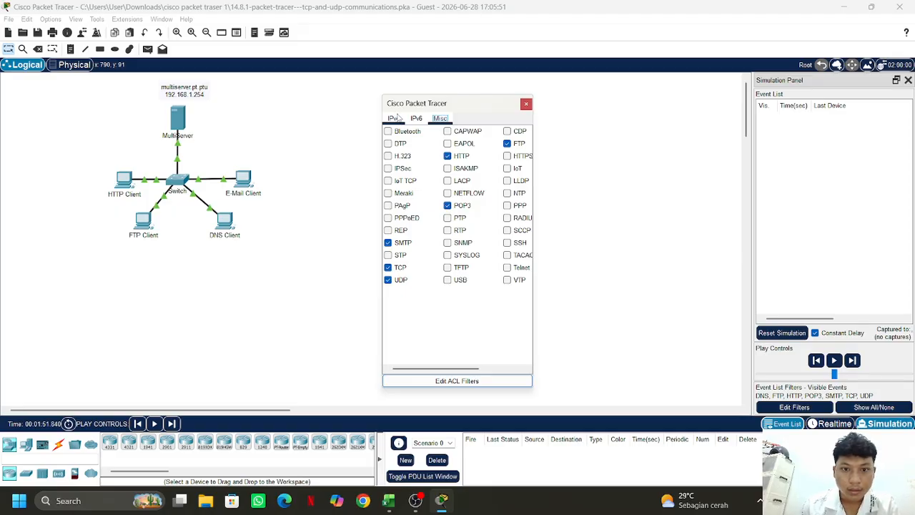
{"action": "left_click", "coordinate": [394, 119]}
{"action": "left_click", "coordinate": [439, 118]}
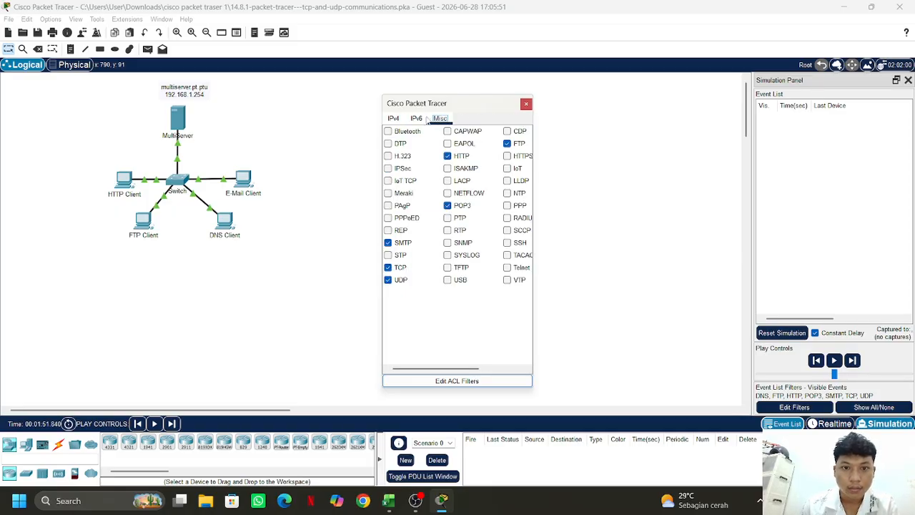
{"action": "left_click", "coordinate": [526, 104]}
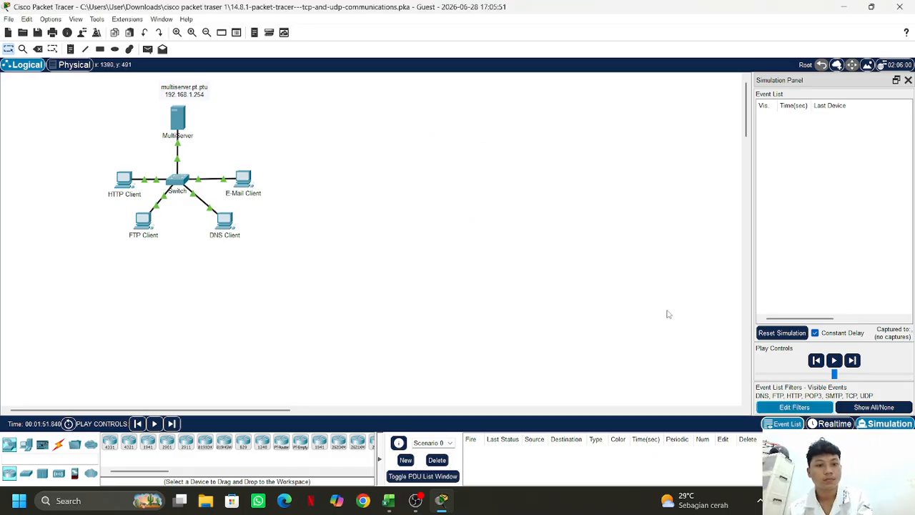
Step: Enable all protocols in the event list filters and widen the Simulation Panel to show more event columns
{"action": "left_click", "coordinate": [792, 406]}
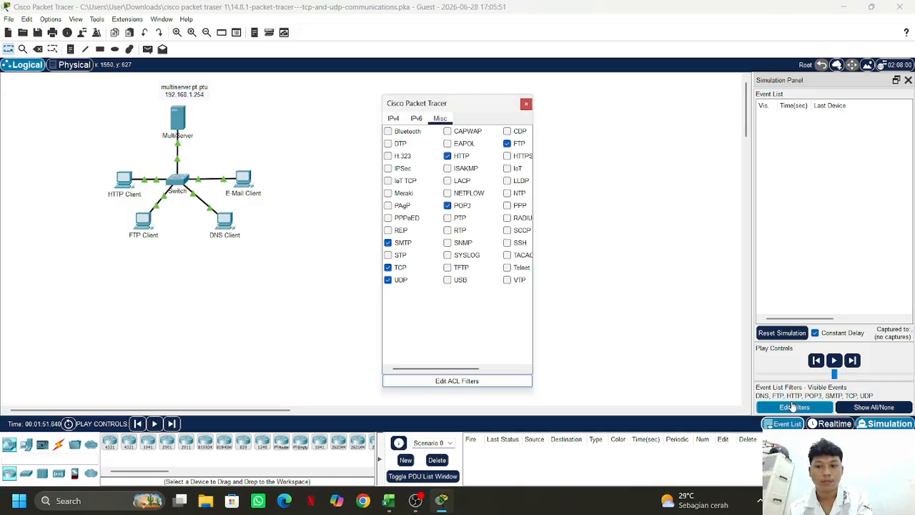
{"action": "left_click", "coordinate": [457, 381]}
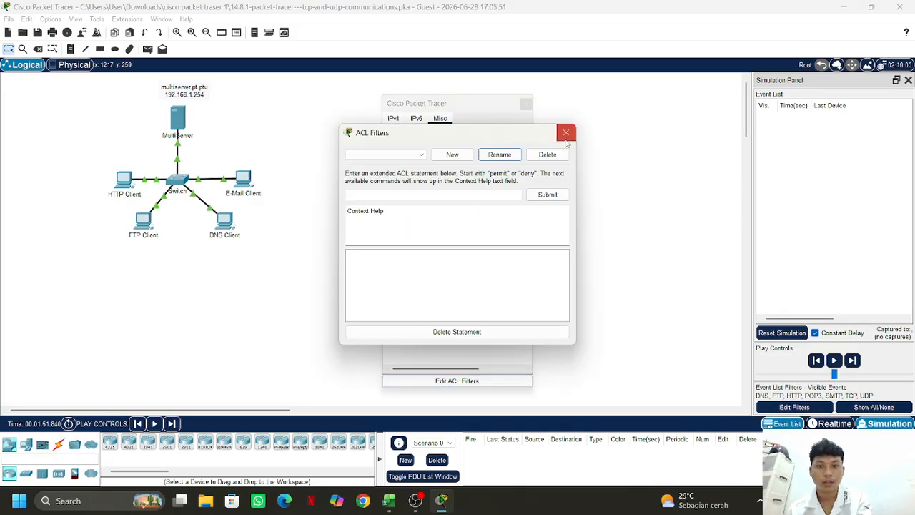
{"action": "left_click", "coordinate": [565, 132]}
{"action": "left_click", "coordinate": [874, 407]}
{"action": "left_click", "coordinate": [874, 407]}
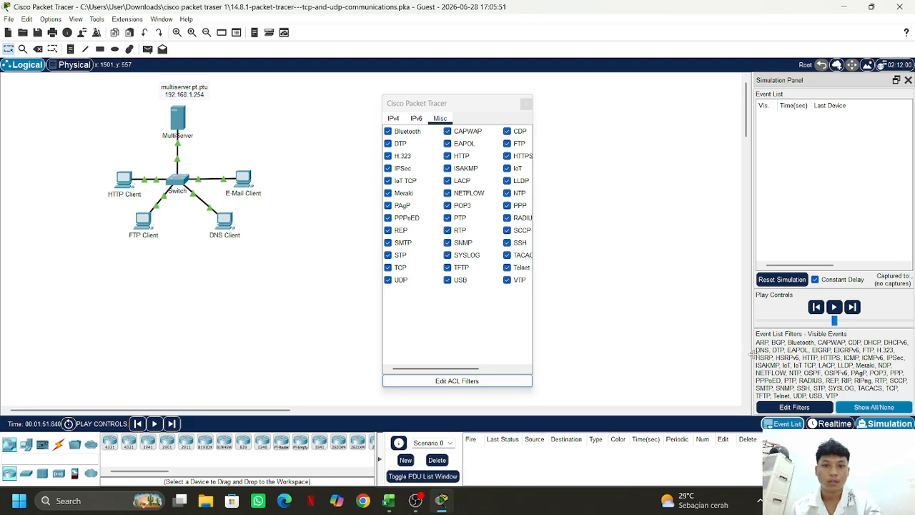
{"action": "left_click", "coordinate": [410, 107]}
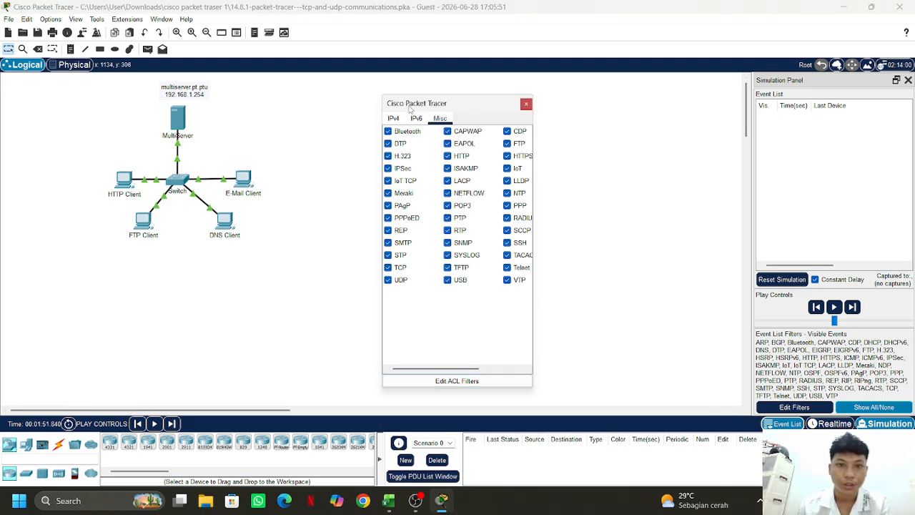
{"action": "left_click", "coordinate": [393, 118]}
{"action": "left_click", "coordinate": [417, 118]}
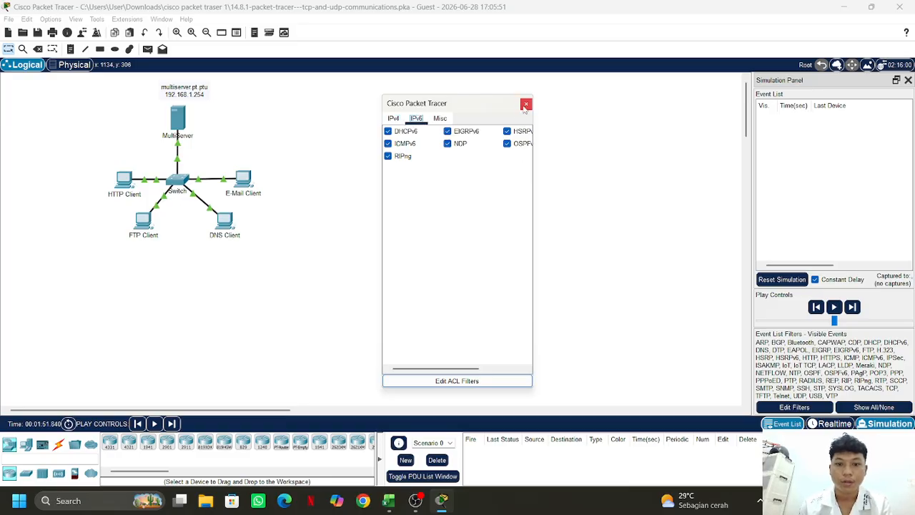
{"action": "left_click", "coordinate": [525, 105]}
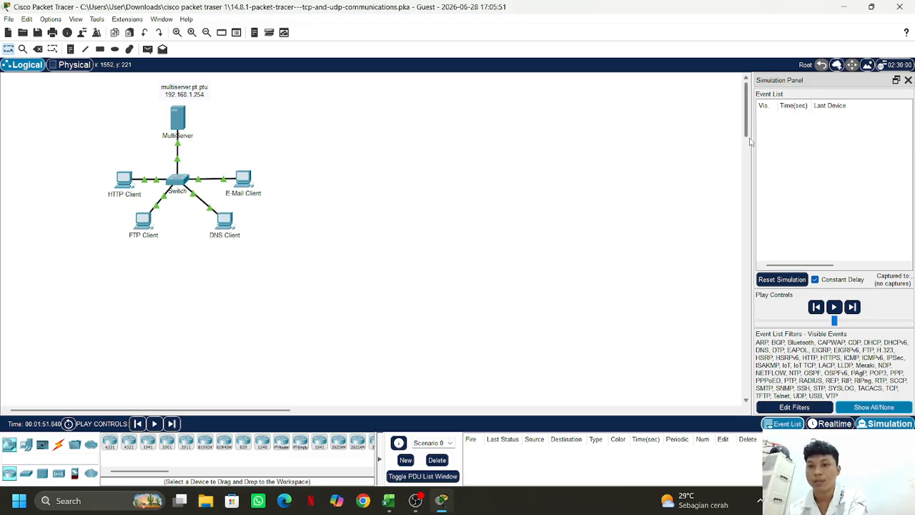
{"action": "left_click_drag", "start_coordinate": [749, 147], "coordinate": [516, 154]}
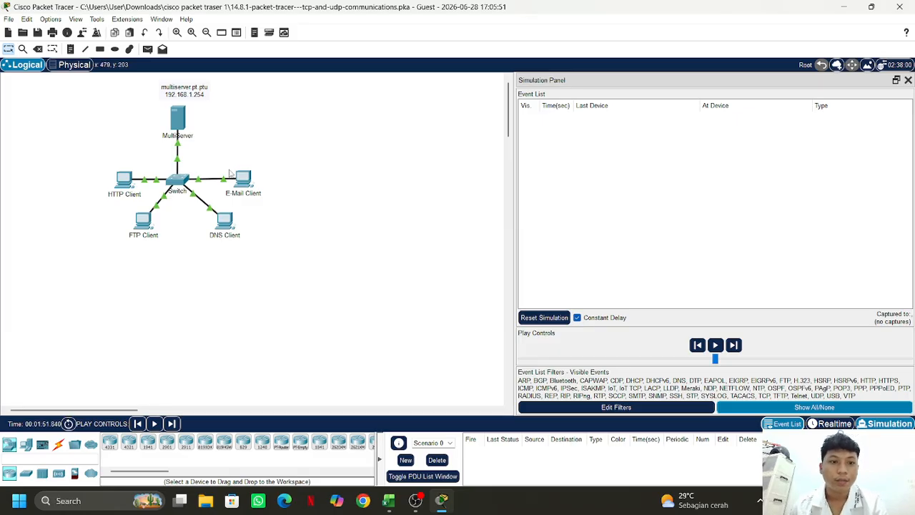
Step: Request the web page at 192.168.1.254 from the HTTP Client's web browser and minimize the client window
{"action": "left_click", "coordinate": [125, 184]}
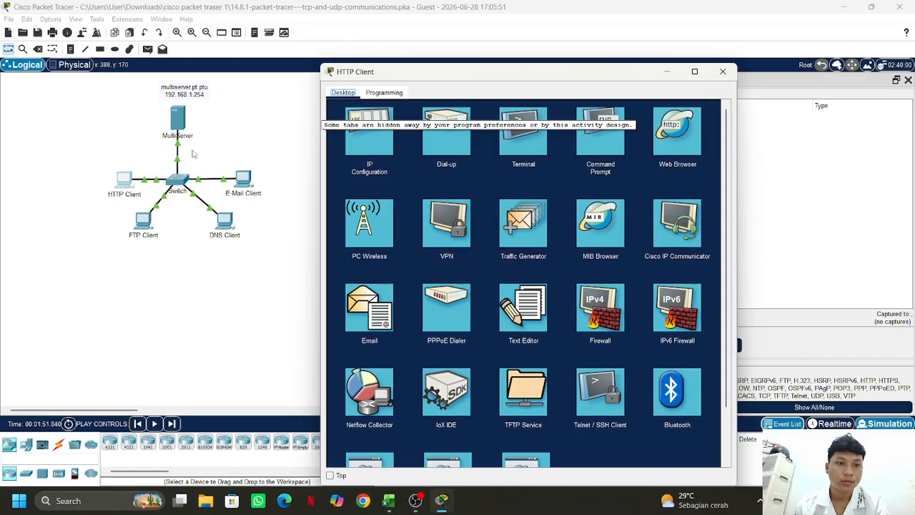
{"action": "left_click_drag", "start_coordinate": [369, 72], "coordinate": [141, 63]}
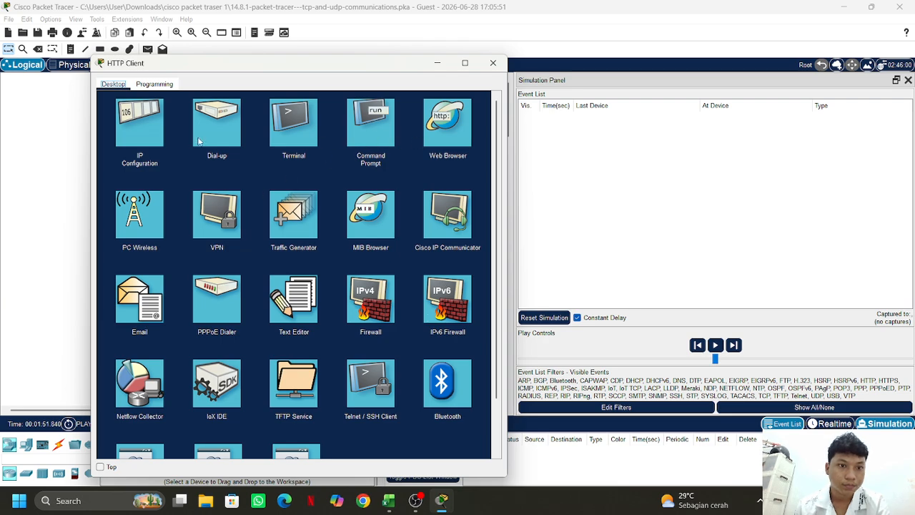
{"action": "left_click", "coordinate": [442, 137]}
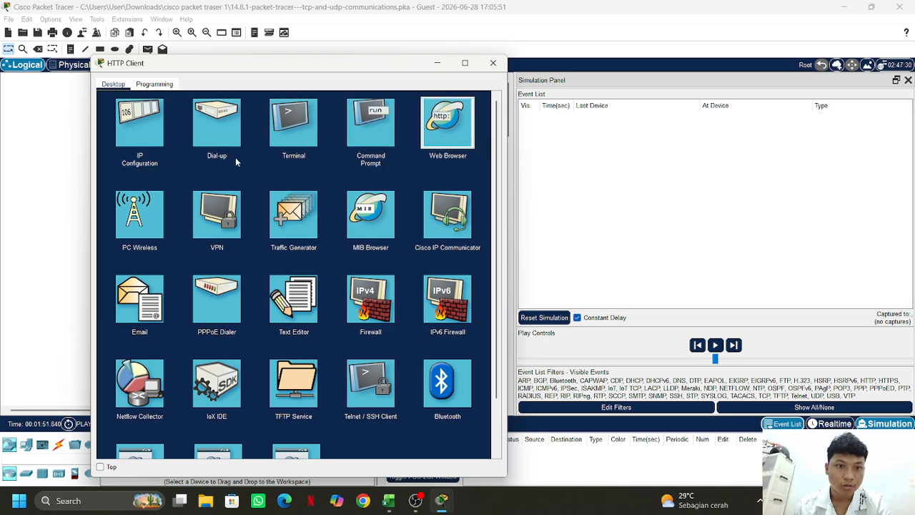
{"action": "left_click", "coordinate": [441, 126]}
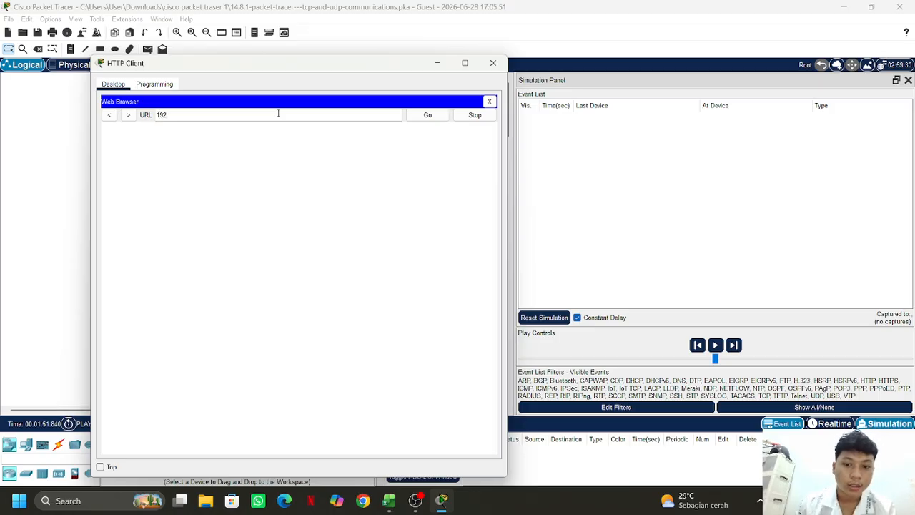
{"action": "left_click", "coordinate": [279, 113]}
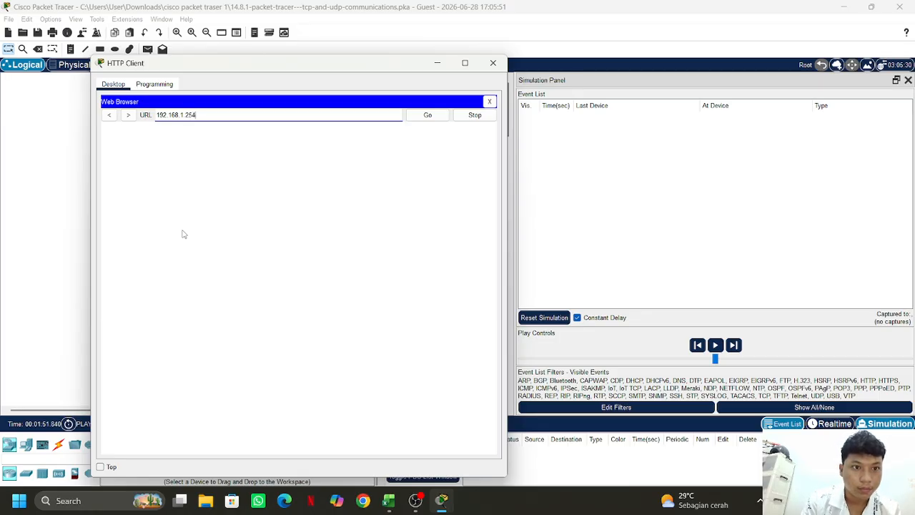
{"action": "left_click", "coordinate": [428, 115]}
{"action": "left_click", "coordinate": [437, 63]}
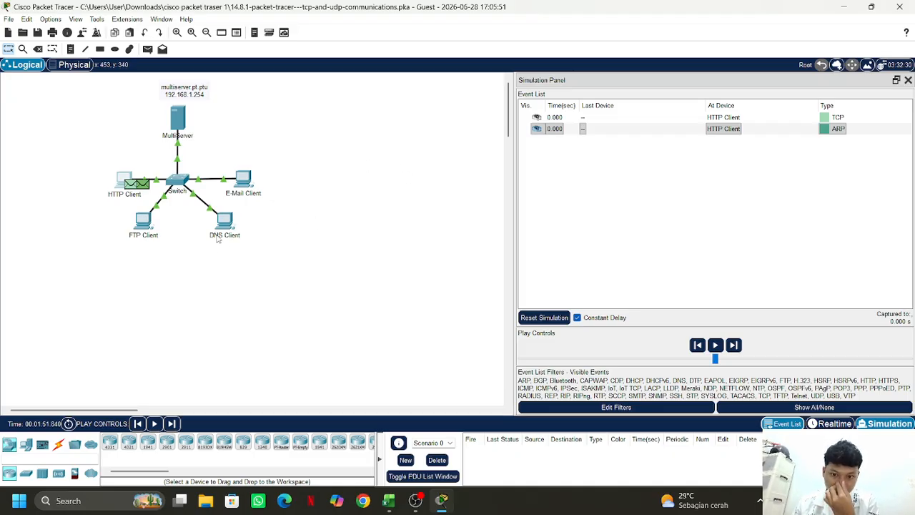
Step: Run ftp 192.168.1.254 in the FTP Client's command prompt and minimize the client window
{"action": "left_click", "coordinate": [146, 223]}
{"action": "left_click_drag", "start_coordinate": [472, 106], "coordinate": [293, 59]}
{"action": "left_click", "coordinate": [372, 107]}
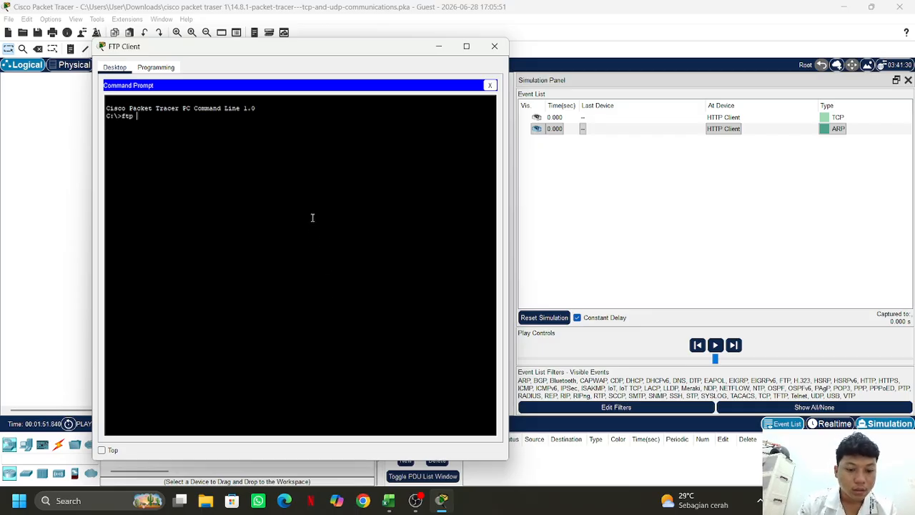
{"action": "type", "text": "ftp 192"}
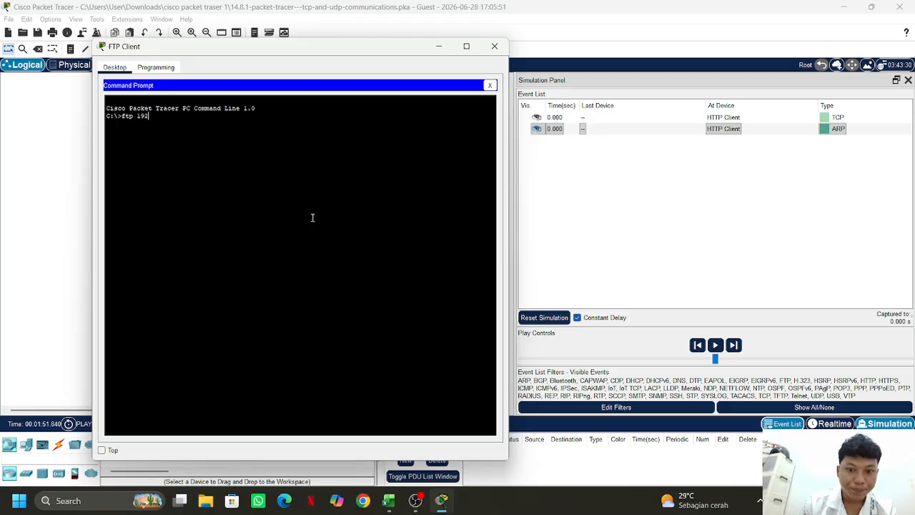
{"action": "type", "text": ".168"}
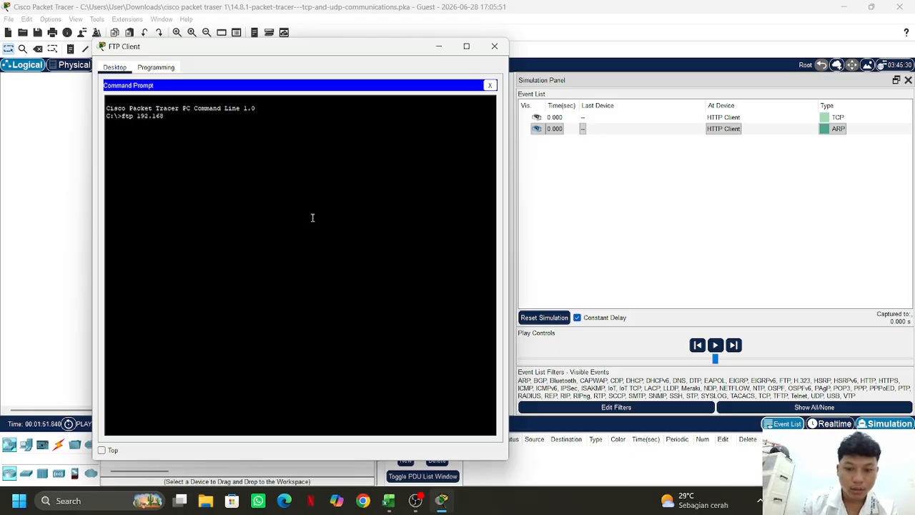
{"action": "type", "text": ".1.2"}
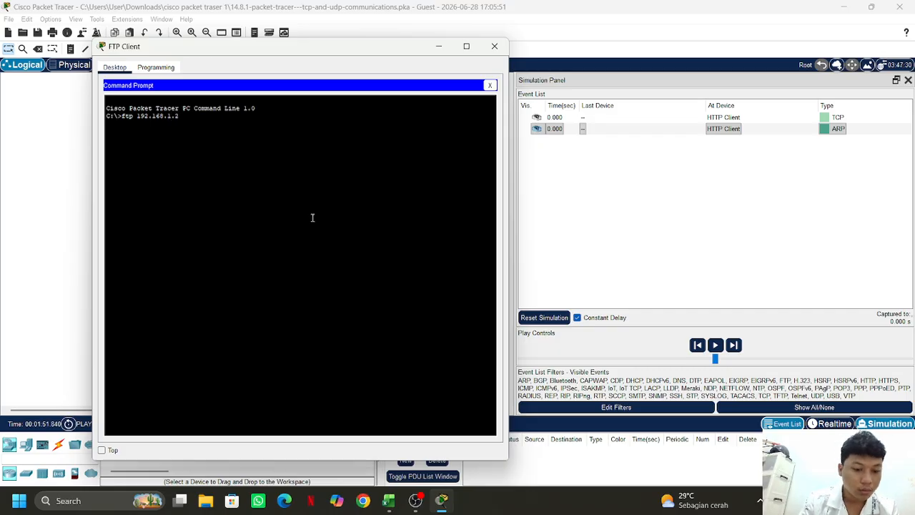
{"action": "type", "text": "54"}
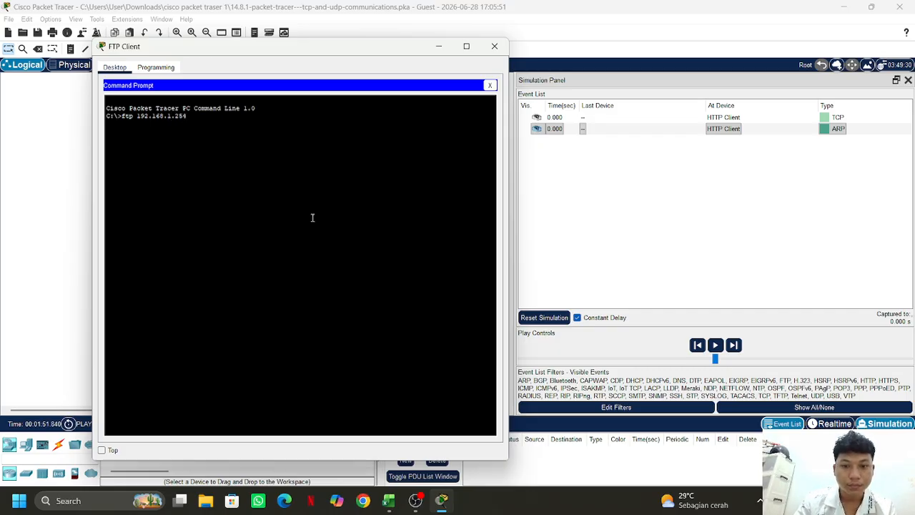
{"action": "key", "text": "Return"}
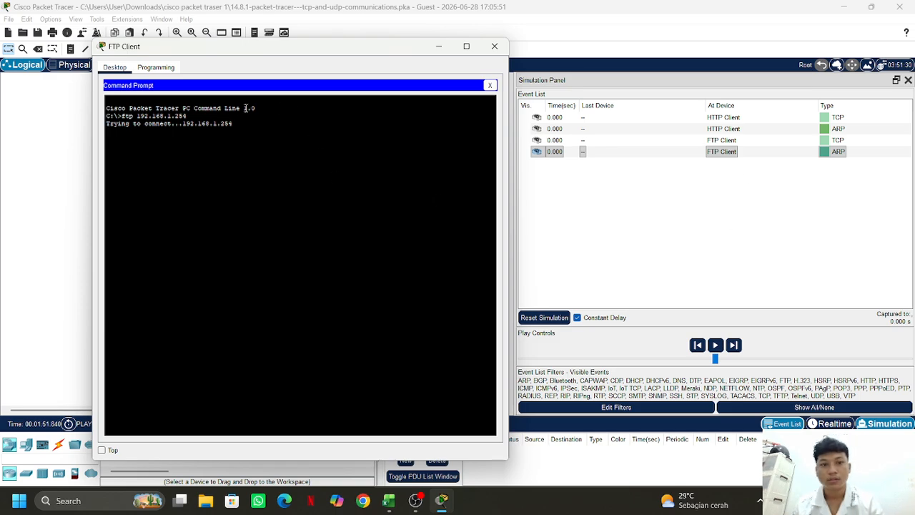
{"action": "left_click", "coordinate": [439, 48]}
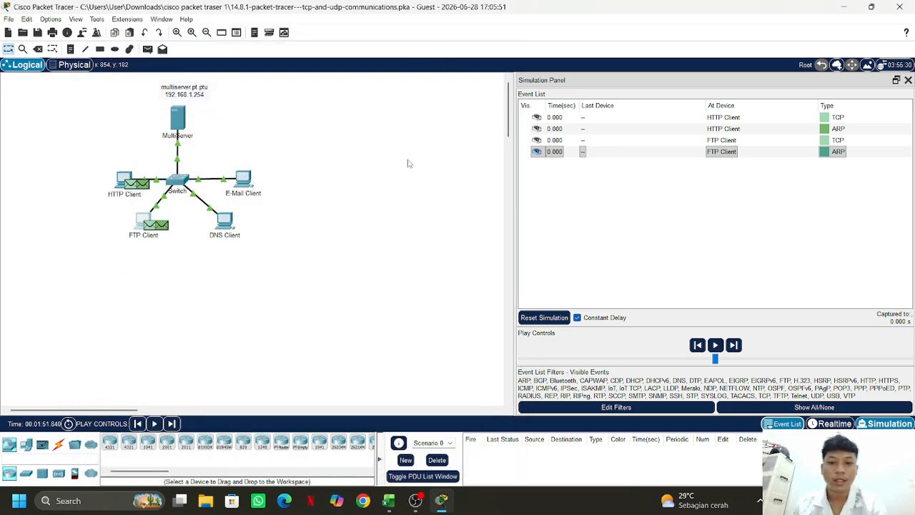
Step: Review the HTTP Client's web request and the FTP Client's connection attempt in their minimized windows
{"action": "mouse_move", "coordinate": [443, 506]}
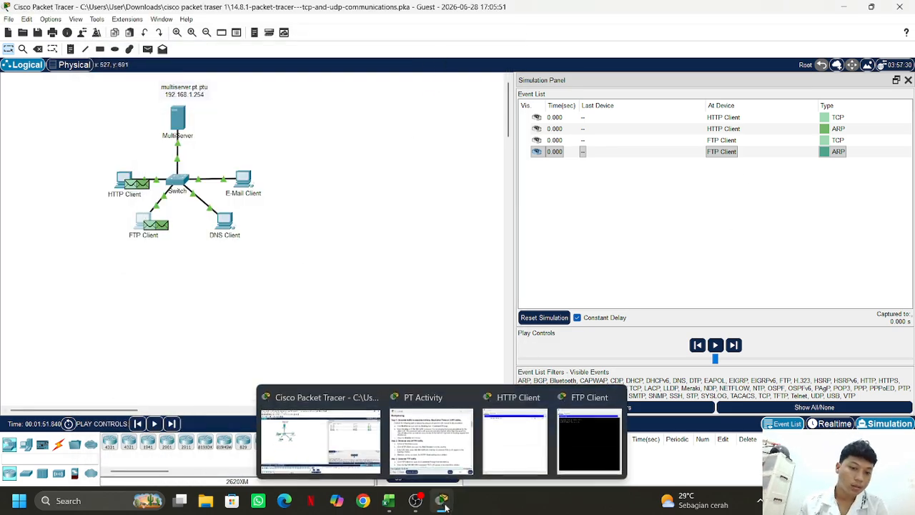
{"action": "left_click", "coordinate": [515, 440]}
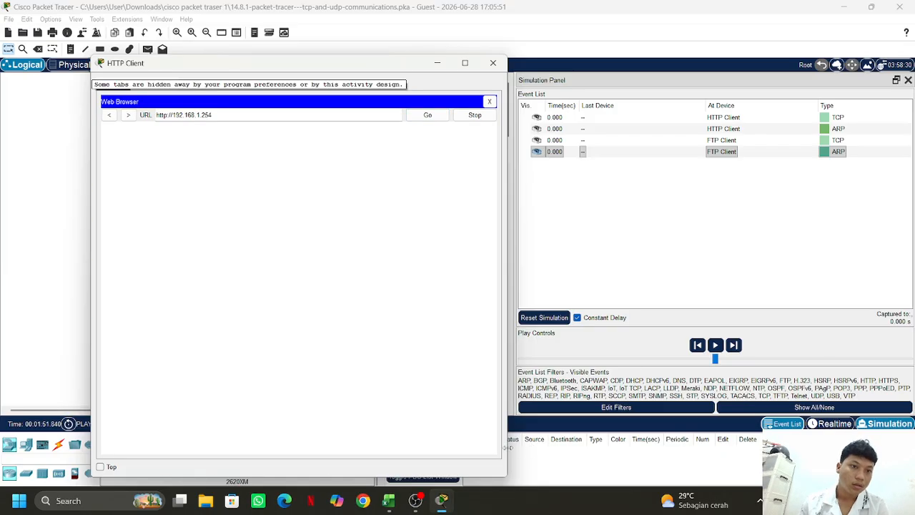
{"action": "left_click", "coordinate": [439, 64]}
{"action": "mouse_move", "coordinate": [442, 501]}
{"action": "left_click", "coordinate": [408, 243]}
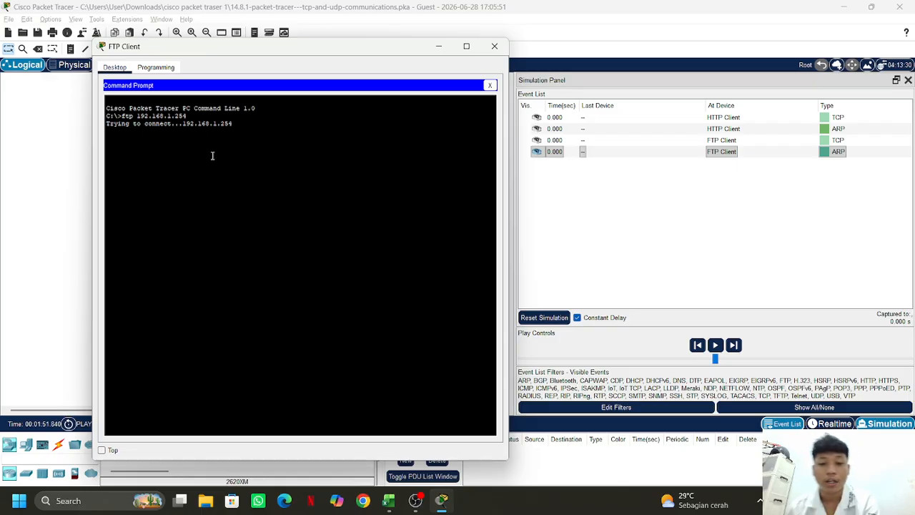
{"action": "left_click", "coordinate": [439, 48]}
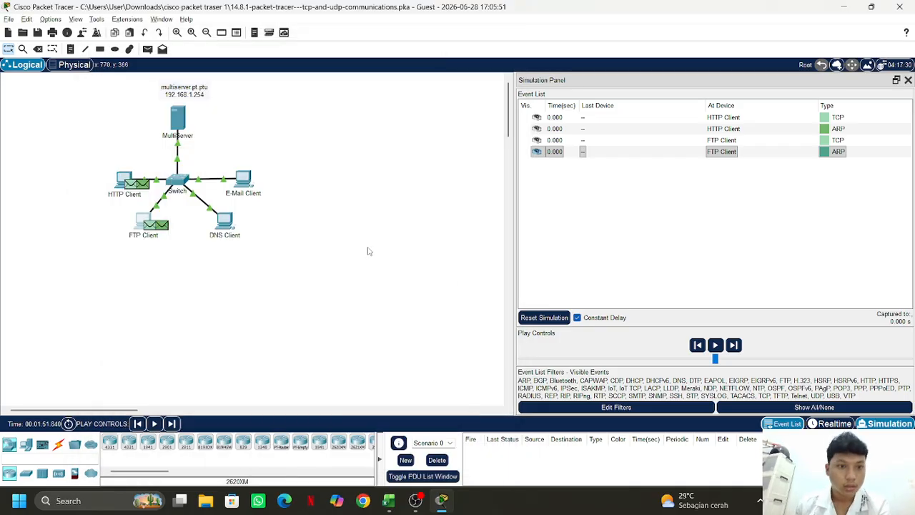
Step: Open the web browser on the DNS Client and move its window clear of the Simulation Panel
{"action": "left_click", "coordinate": [223, 222]}
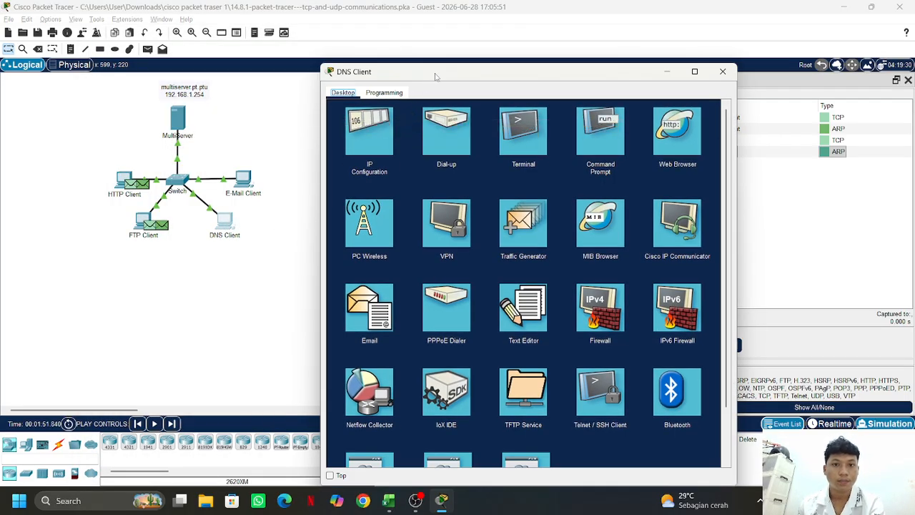
{"action": "left_click_drag", "start_coordinate": [436, 76], "coordinate": [229, 75]}
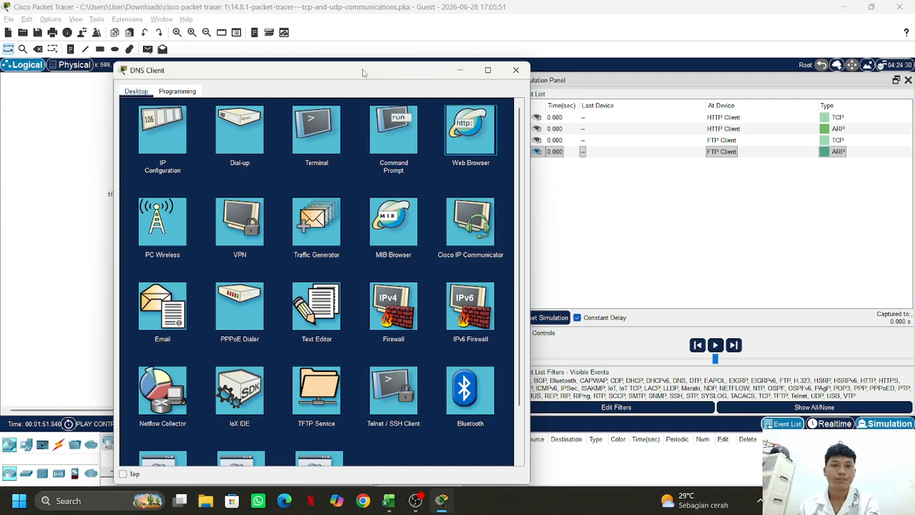
{"action": "left_click_drag", "start_coordinate": [393, 84], "coordinate": [337, 80]}
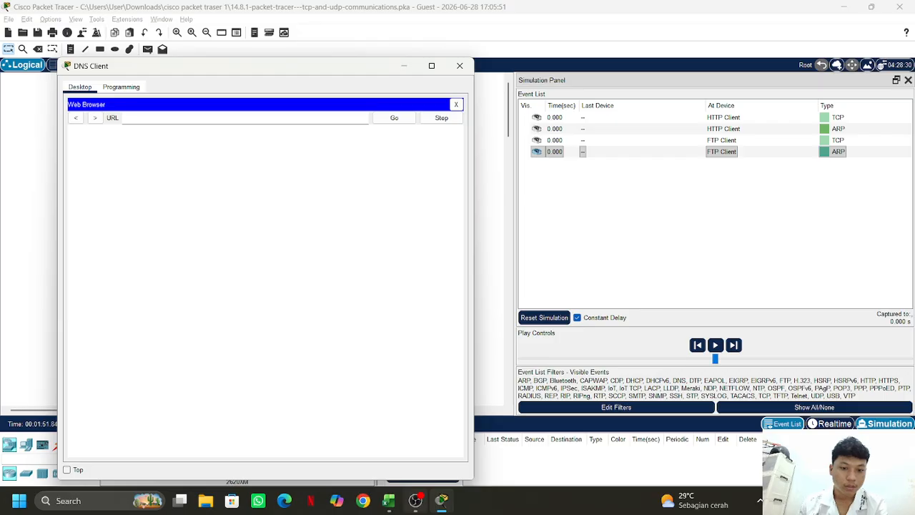
Step: Copy the server name multiserver.pt.ptu from the DNS traffic step in the PT Activity instructions
{"action": "mouse_move", "coordinate": [443, 504]}
{"action": "left_click", "coordinate": [394, 440]}
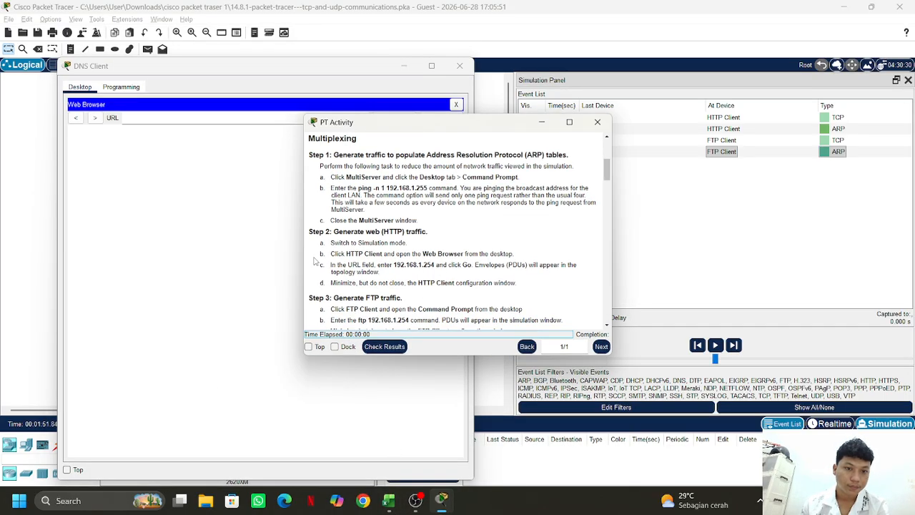
{"action": "scroll", "coordinate": [399, 261], "scroll_direction": "down", "scroll_amount": 2}
{"action": "scroll", "coordinate": [400, 262], "scroll_direction": "down", "scroll_amount": 1}
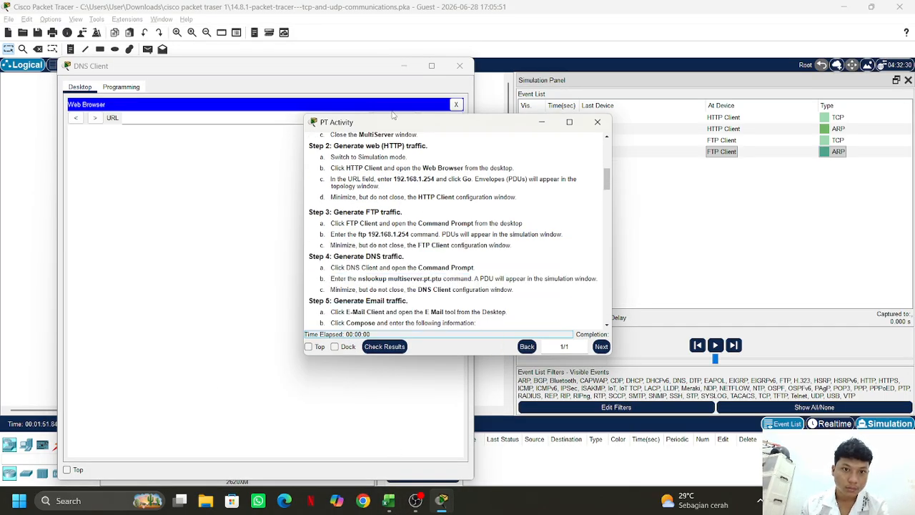
{"action": "left_click_drag", "start_coordinate": [390, 123], "coordinate": [309, 127]}
{"action": "scroll", "coordinate": [297, 268], "scroll_direction": "down", "scroll_amount": 3}
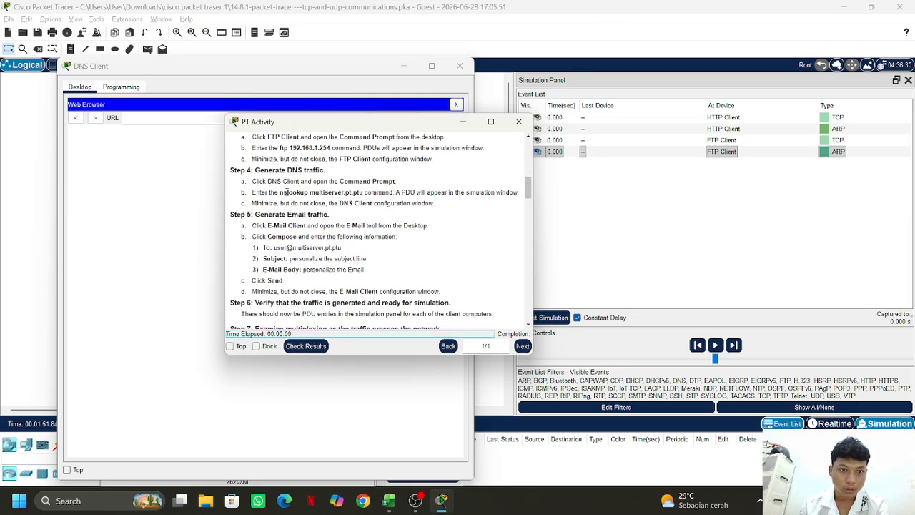
{"action": "left_click_drag", "start_coordinate": [329, 193], "coordinate": [364, 196]}
{"action": "right_click", "coordinate": [350, 192]}
{"action": "left_click", "coordinate": [353, 198]}
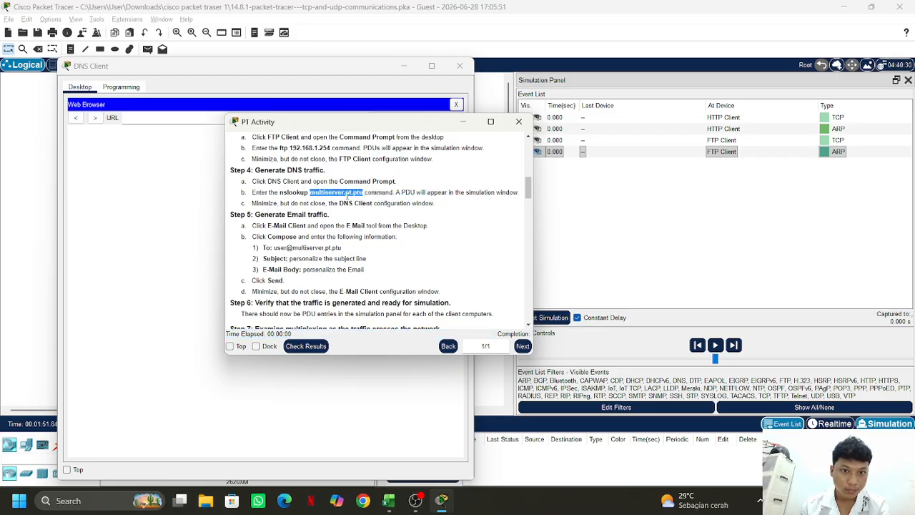
Step: Request multiserver.pt.ptu in the DNS Client's web browser and minimize the client and instructions windows
{"action": "left_click", "coordinate": [207, 125]}
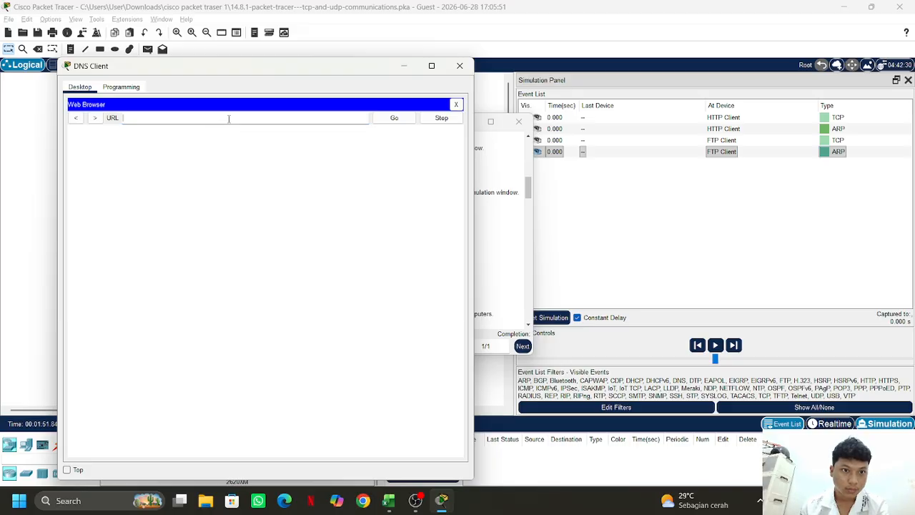
{"action": "right_click", "coordinate": [229, 119]}
{"action": "left_click", "coordinate": [256, 173]}
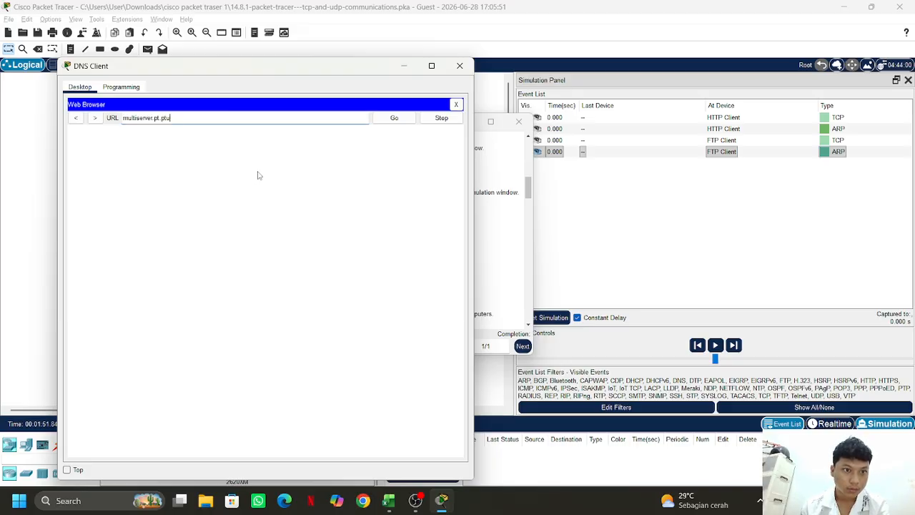
{"action": "left_click", "coordinate": [395, 118]}
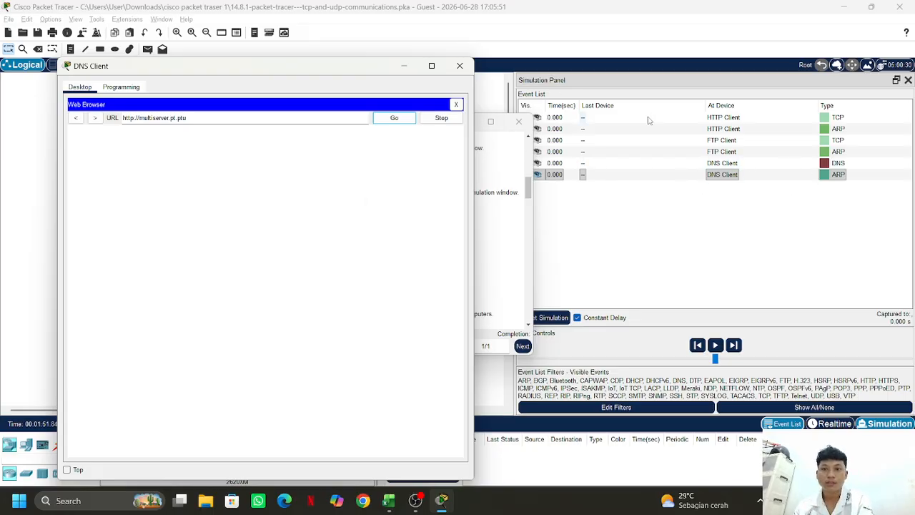
{"action": "left_click", "coordinate": [398, 65]}
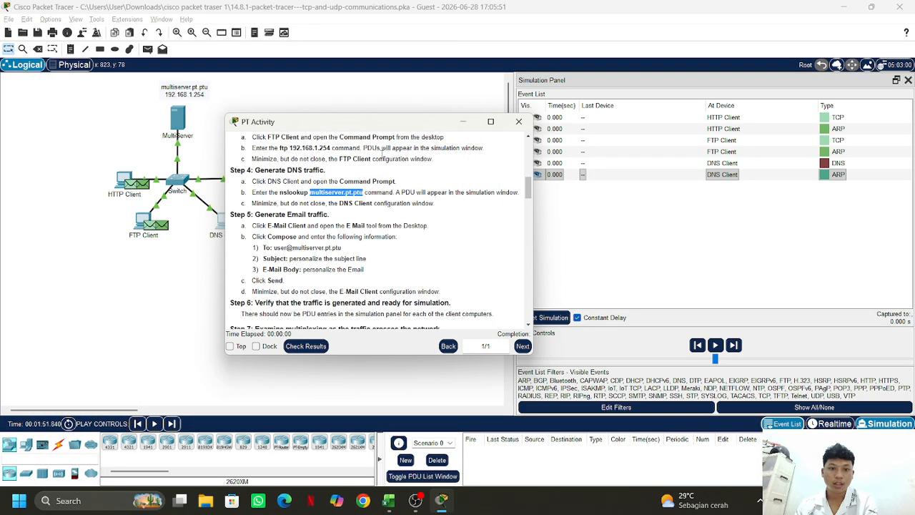
{"action": "left_click", "coordinate": [463, 122]}
Step: Open the E-Mail Client's Email tool and start composing a new message
{"action": "left_click", "coordinate": [244, 179]}
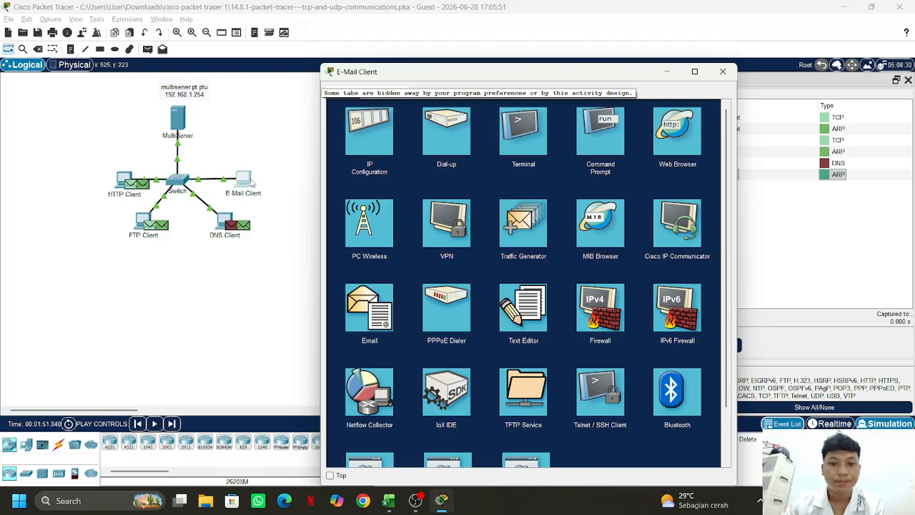
{"action": "left_click_drag", "start_coordinate": [433, 71], "coordinate": [239, 56]}
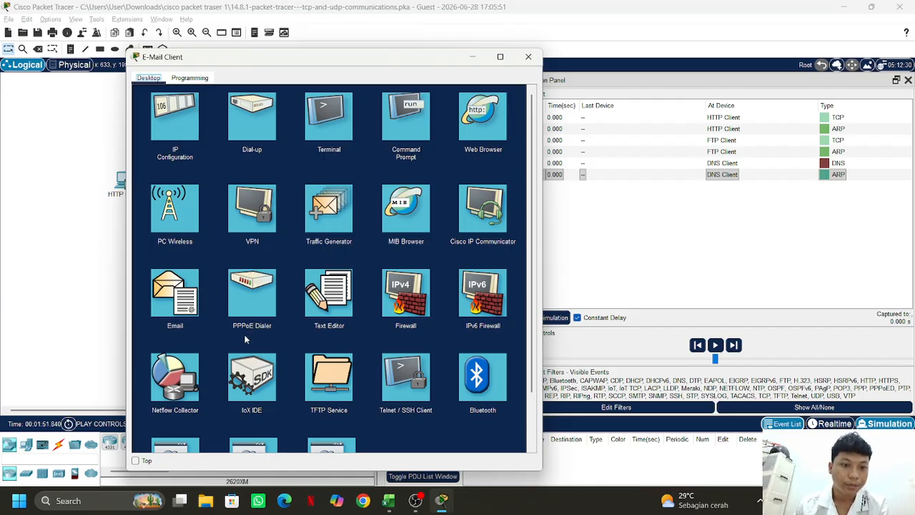
{"action": "scroll", "coordinate": [245, 340], "scroll_direction": "down", "scroll_amount": 1}
{"action": "left_click", "coordinate": [175, 236]}
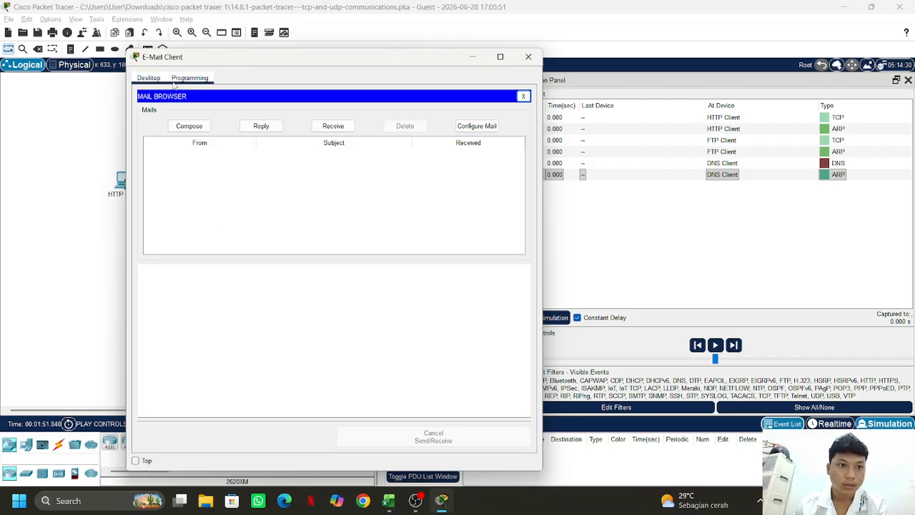
{"action": "left_click", "coordinate": [188, 126]}
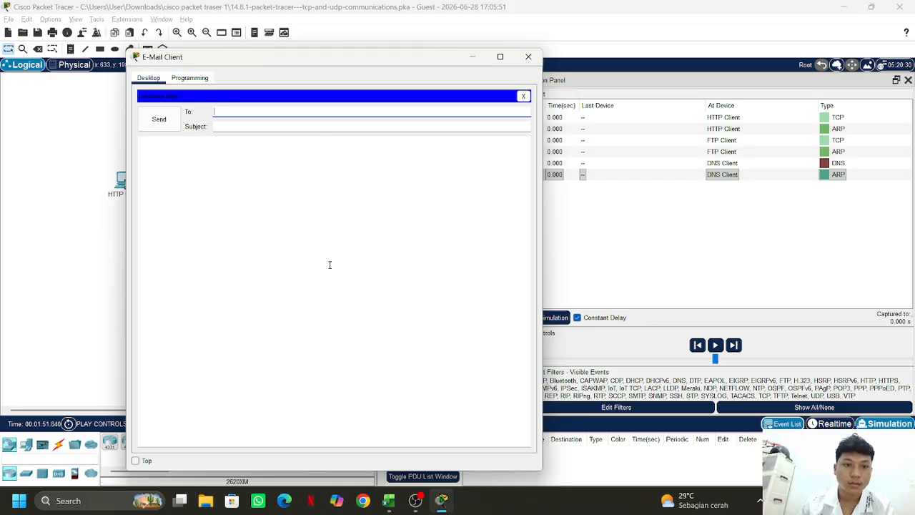
Step: Copy the recipient's e-mail address from the activity instructions into the new message's To field
{"action": "mouse_move", "coordinate": [442, 503]}
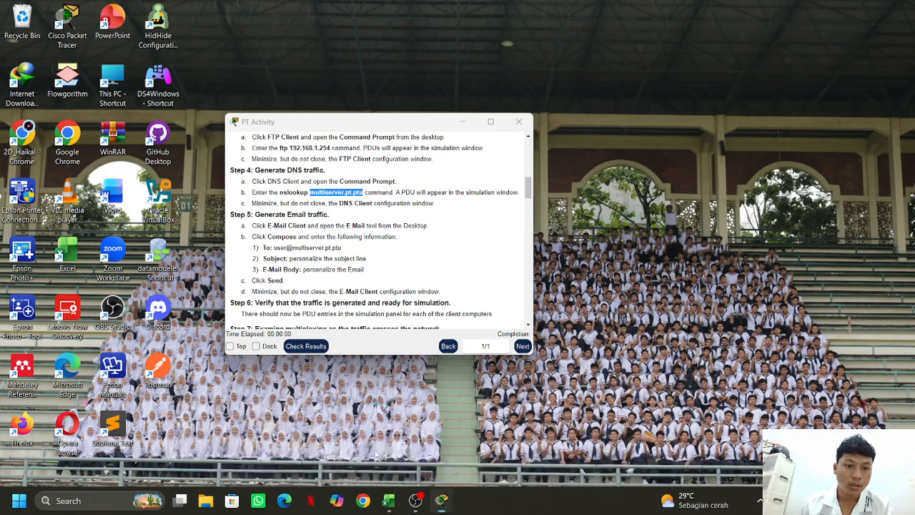
{"action": "left_click", "coordinate": [396, 468]}
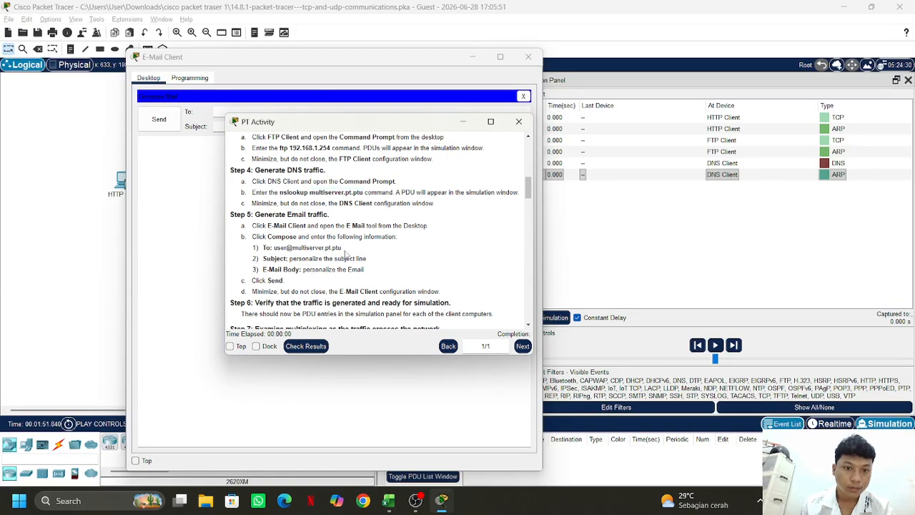
{"action": "left_click_drag", "start_coordinate": [343, 249], "coordinate": [274, 247]}
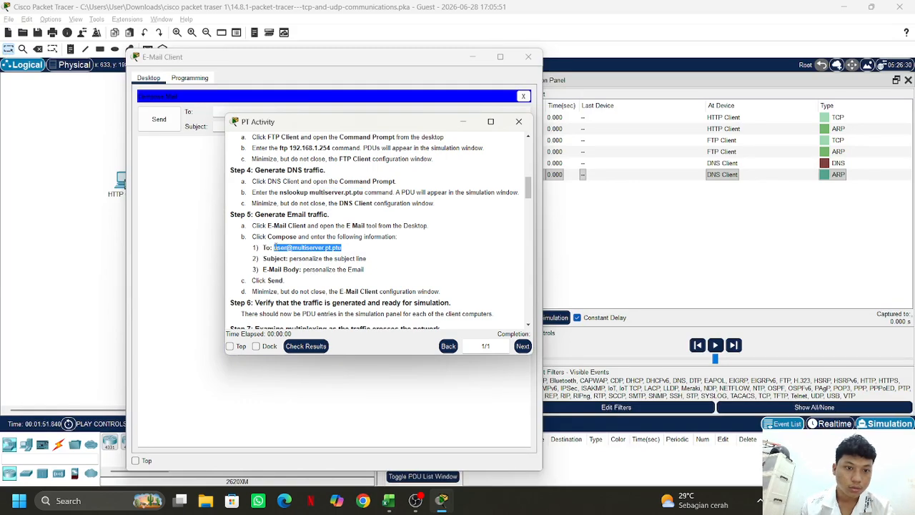
{"action": "right_click", "coordinate": [275, 245]}
{"action": "left_click", "coordinate": [293, 249]}
{"action": "left_click", "coordinate": [219, 112]}
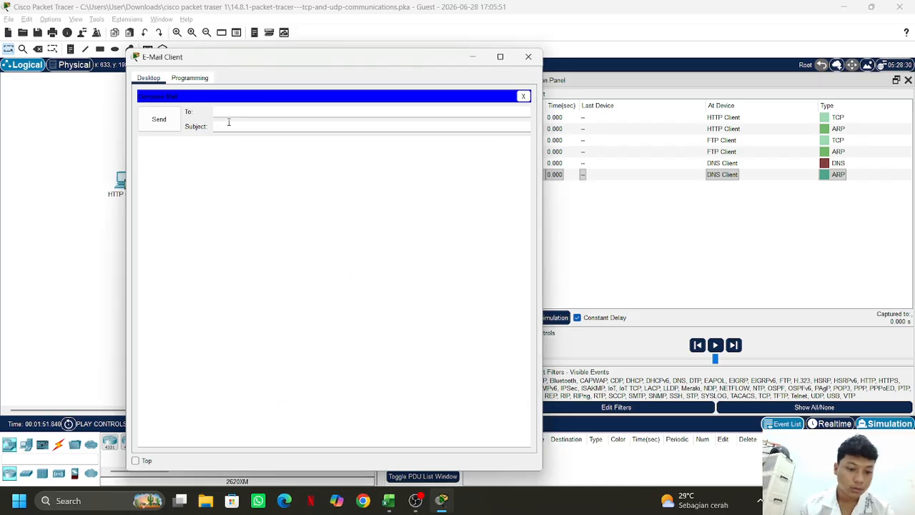
{"action": "key", "text": "ctrl+v"}
Step: Set the message subject to "personalize the subject line", copied from the activity instructions
{"action": "key", "text": "alt+Tab"}
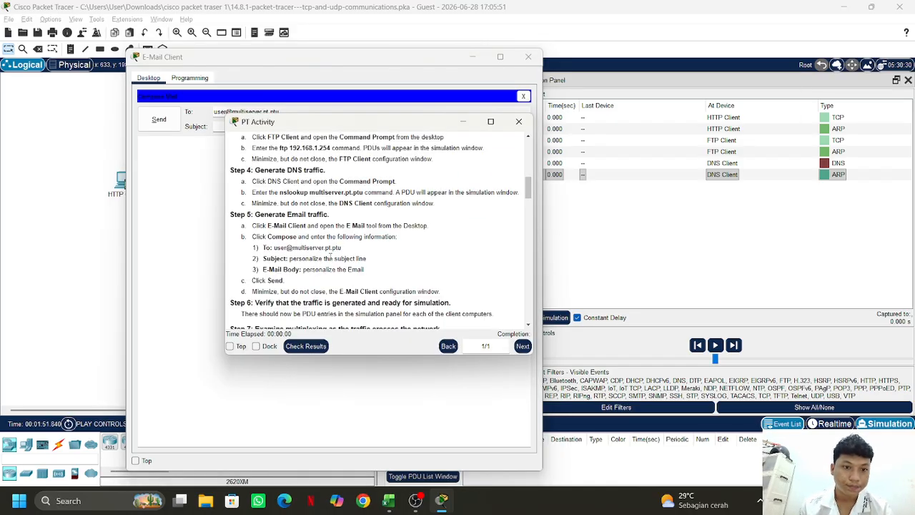
{"action": "left_click_drag", "start_coordinate": [366, 258], "coordinate": [290, 259]}
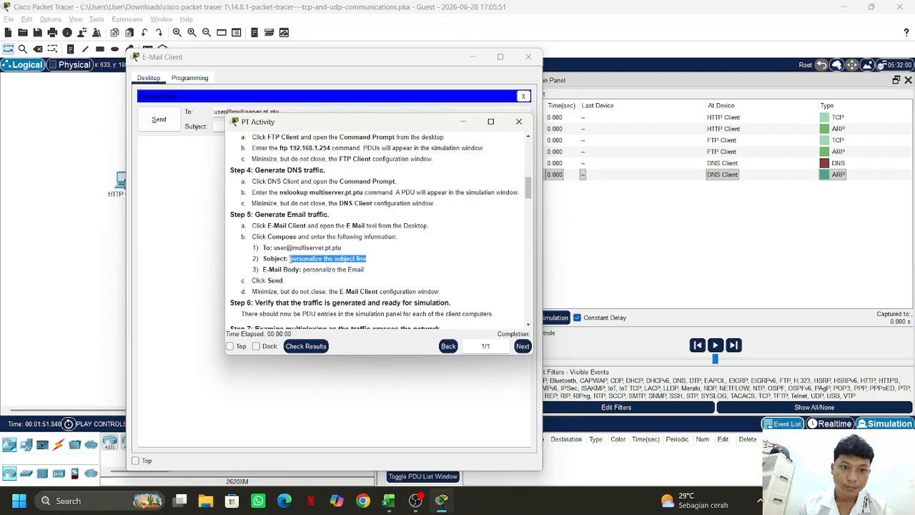
{"action": "right_click", "coordinate": [292, 255]}
{"action": "left_click", "coordinate": [307, 264]}
{"action": "left_click", "coordinate": [211, 127]}
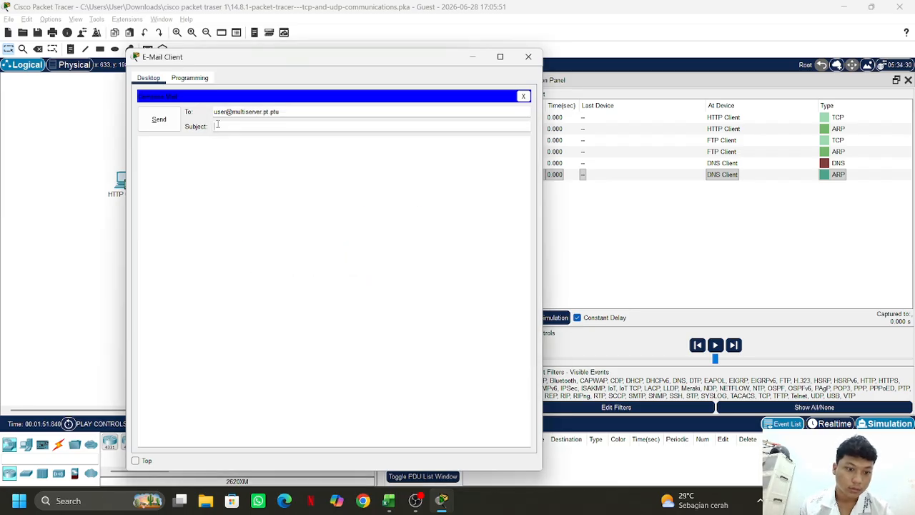
{"action": "key", "text": "ctrl+v"}
Step: Fill the message body with "personalize the Email", copied from the activity instructions
{"action": "key", "text": "alt+Tab"}
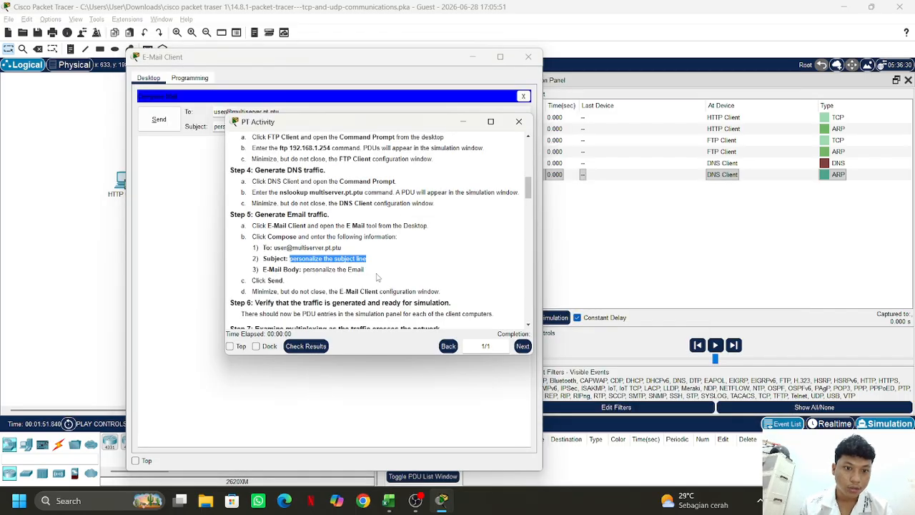
{"action": "left_click_drag", "start_coordinate": [364, 270], "coordinate": [315, 270]}
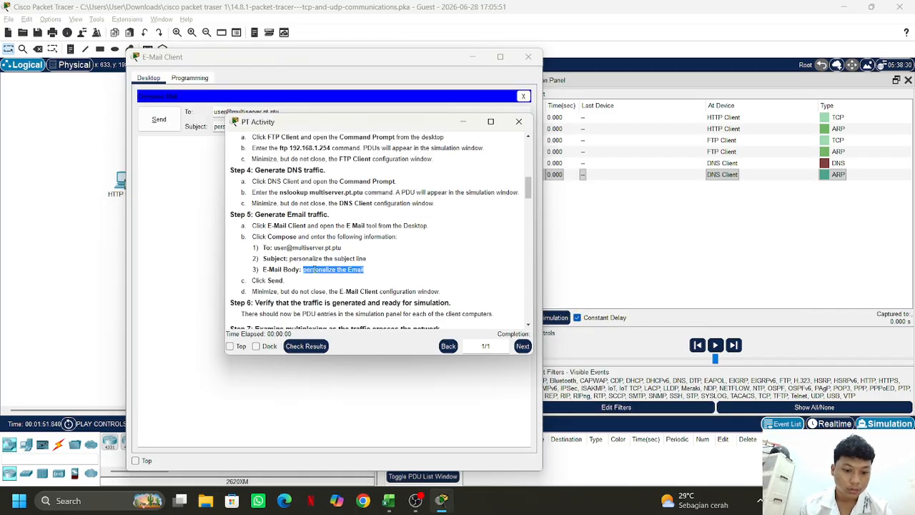
{"action": "key", "text": "ctrl+c"}
{"action": "left_click", "coordinate": [180, 220]}
{"action": "key", "text": "ctrl+v"}
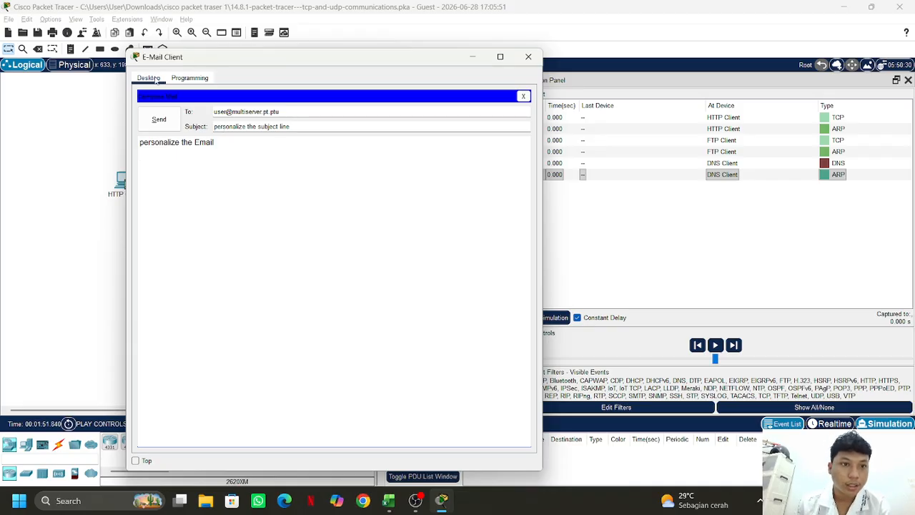
Step: Send the email and minimize the E-Mail Client and PT Activity windows
{"action": "left_click", "coordinate": [159, 119]}
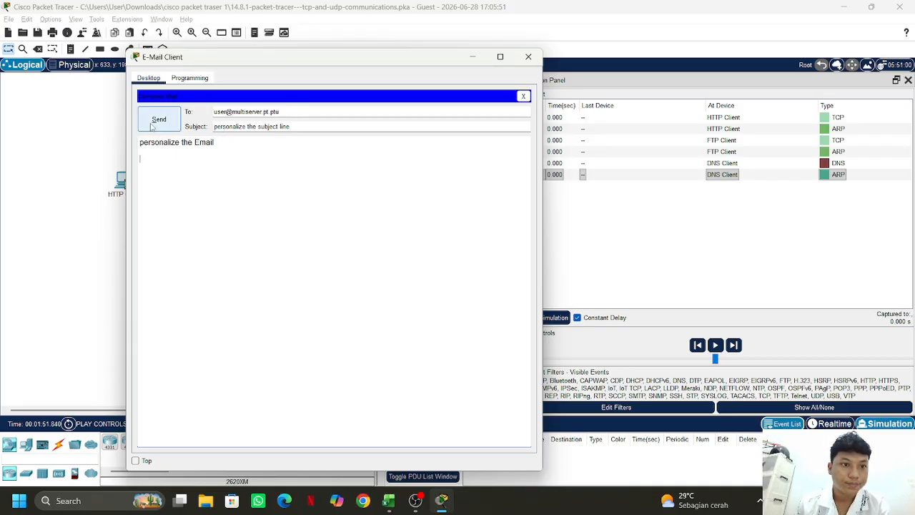
{"action": "left_click", "coordinate": [473, 57]}
{"action": "left_click_drag", "start_coordinate": [427, 128], "coordinate": [361, 126]}
{"action": "left_click", "coordinate": [420, 124]}
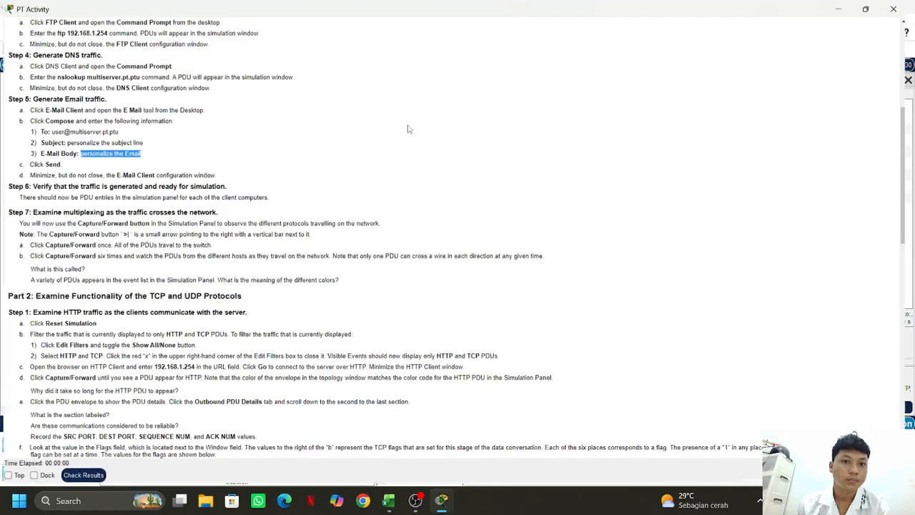
{"action": "left_click", "coordinate": [869, 6]}
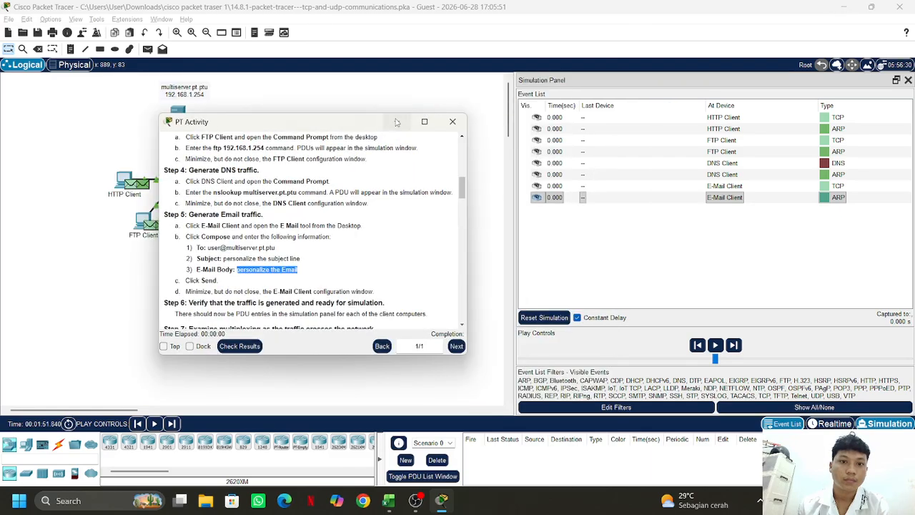
{"action": "left_click", "coordinate": [394, 122]}
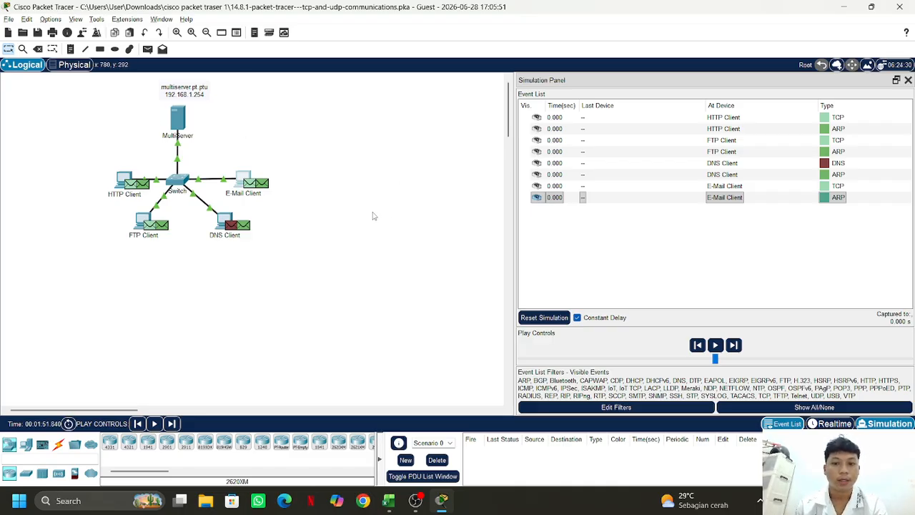
Step: Play the simulation to capture the traffic of all clients and pause it at 0.016 s
{"action": "left_click", "coordinate": [718, 346]}
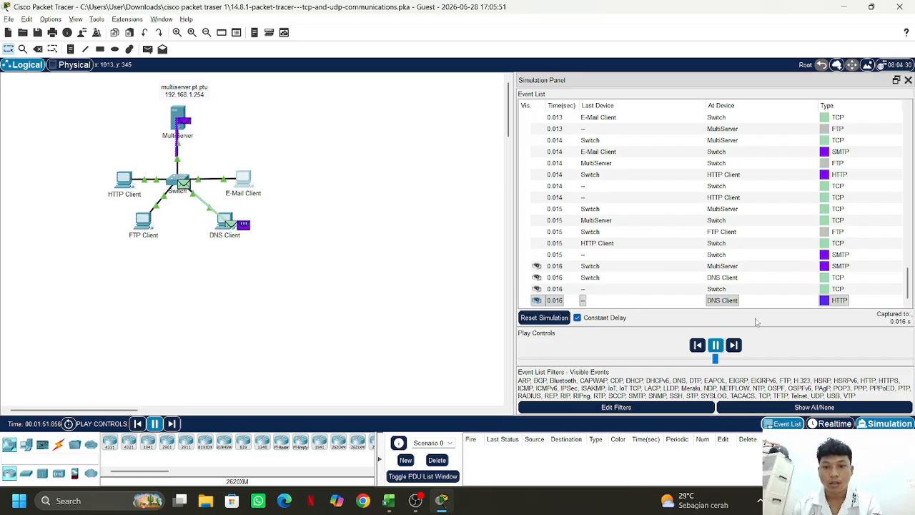
{"action": "left_click", "coordinate": [715, 346]}
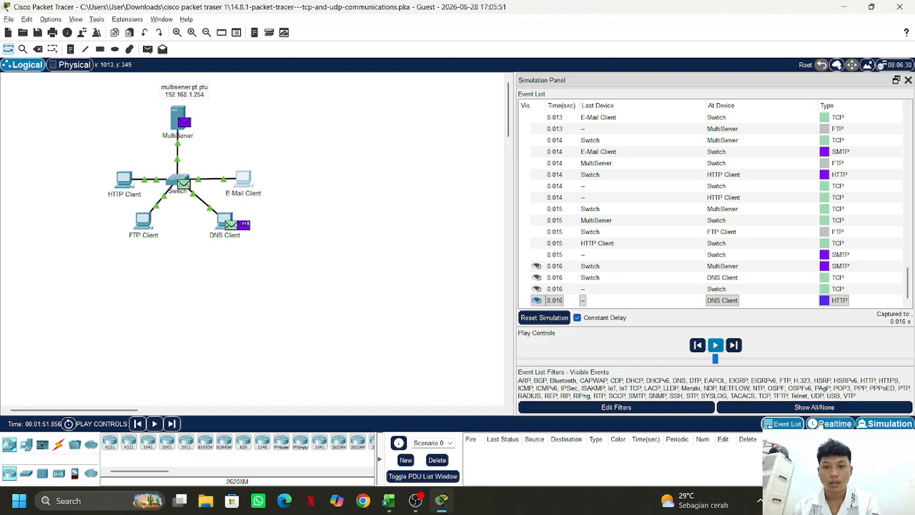
Step: Filter the visible events to HTTP and TCP only, hiding all other protocols
{"action": "left_click", "coordinate": [676, 409]}
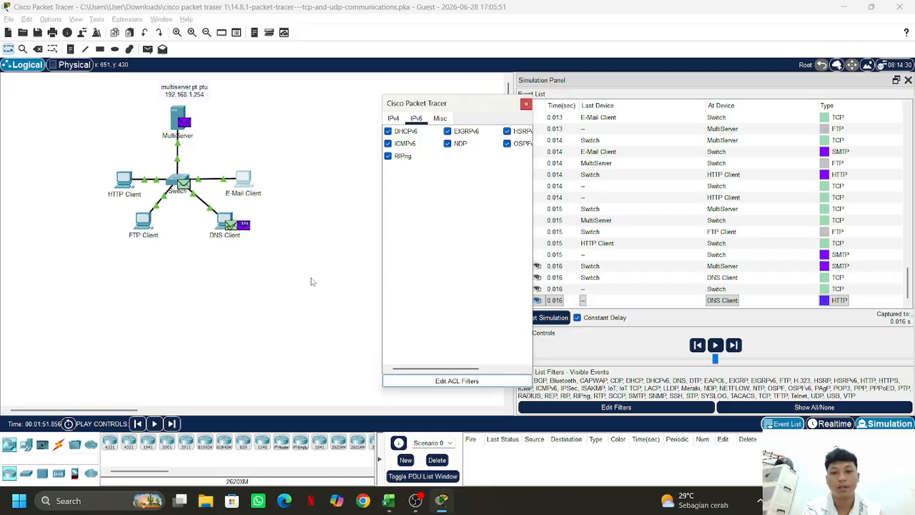
{"action": "left_click", "coordinate": [440, 119]}
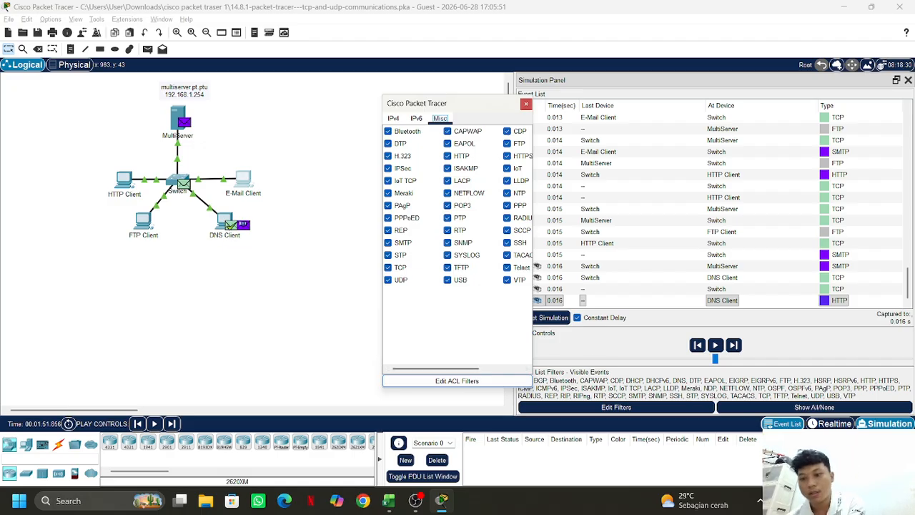
{"action": "left_click", "coordinate": [826, 408]}
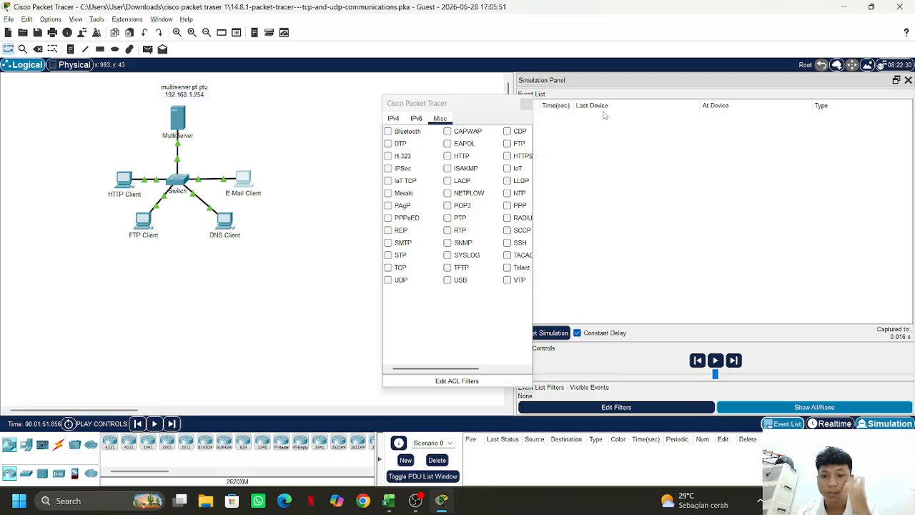
{"action": "left_click", "coordinate": [448, 156]}
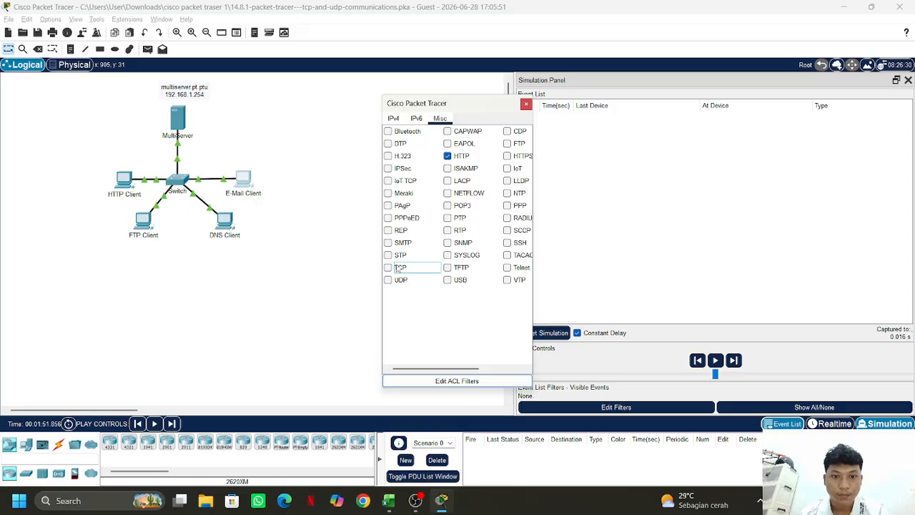
{"action": "left_click", "coordinate": [388, 267]}
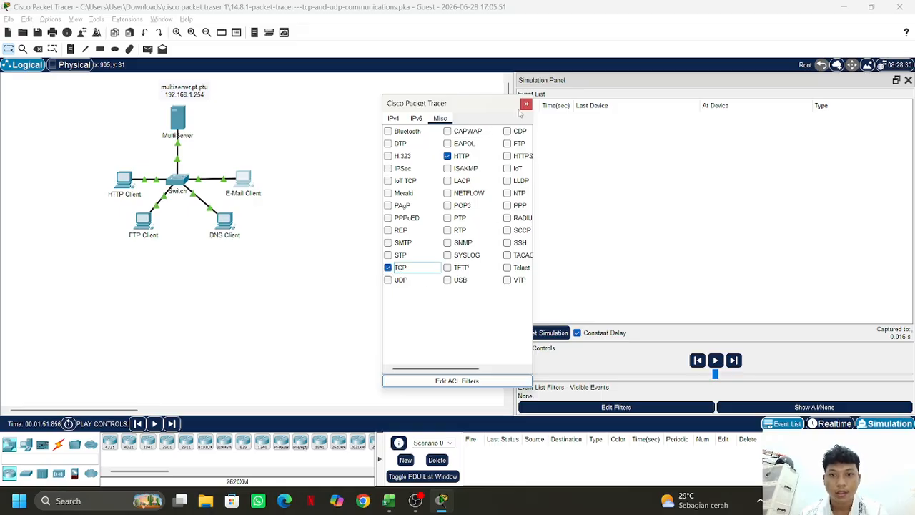
{"action": "left_click", "coordinate": [526, 105]}
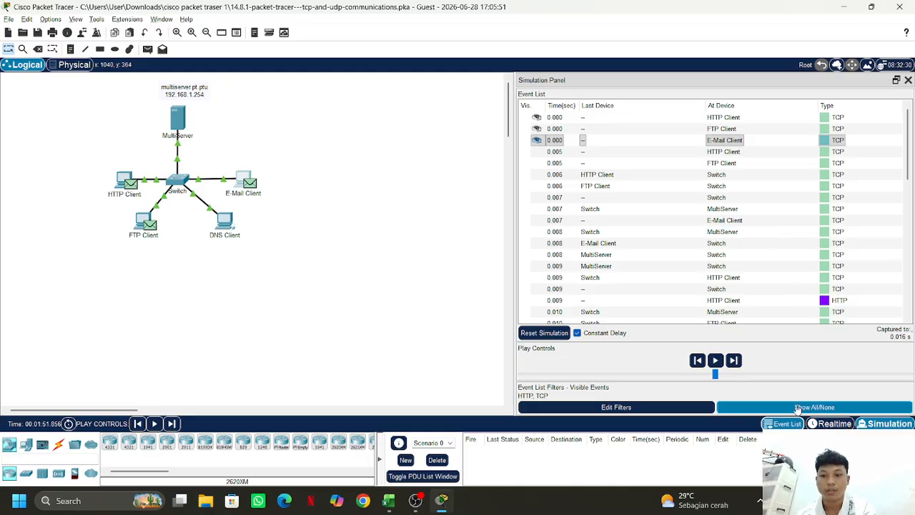
{"action": "left_click", "coordinate": [545, 333]}
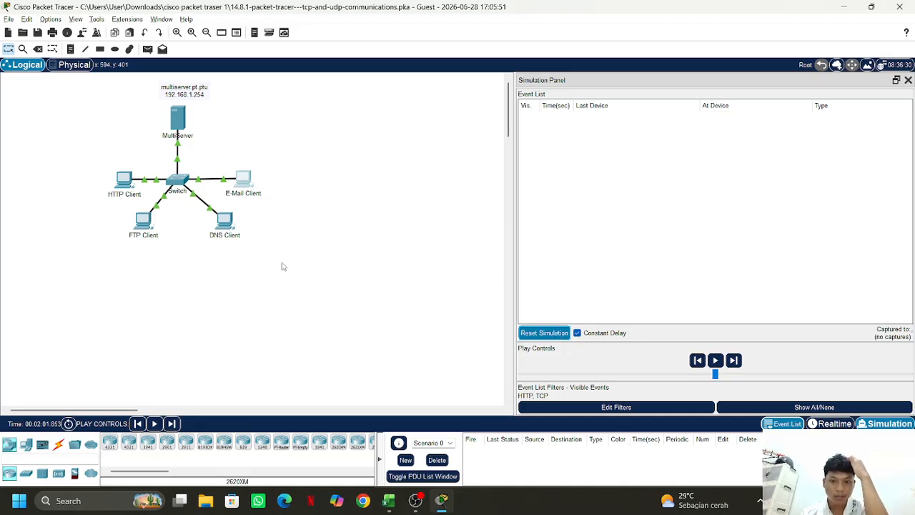
{"action": "left_click", "coordinate": [114, 191]}
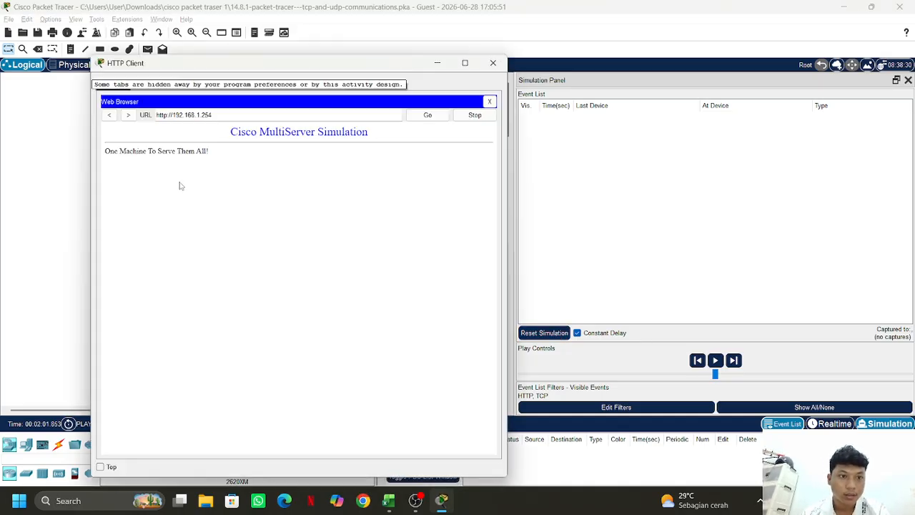
{"action": "left_click_drag", "start_coordinate": [278, 60], "coordinate": [234, 60]}
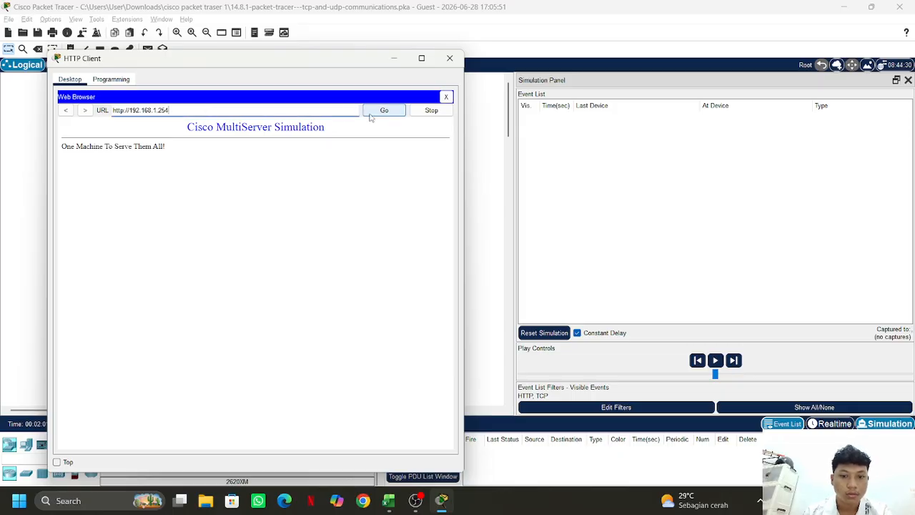
{"action": "left_click", "coordinate": [383, 112]}
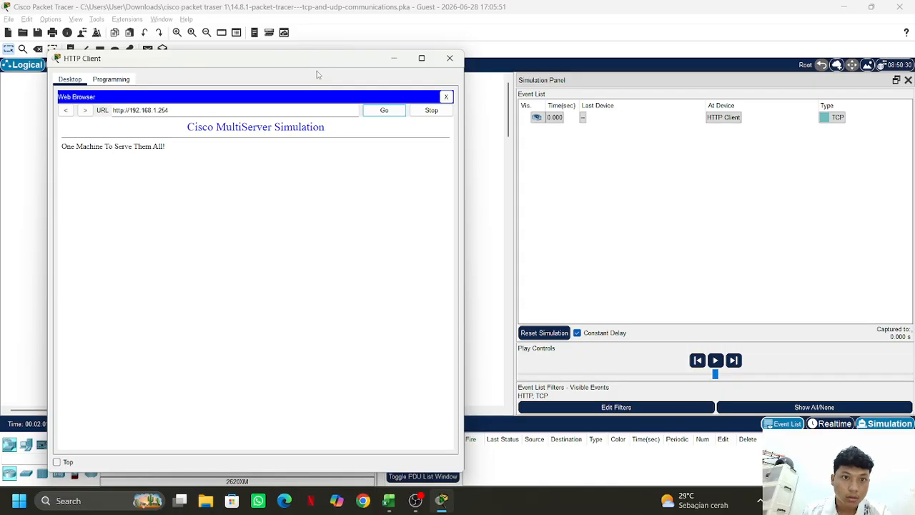
Step: Move the HTTP Client window aside and minimize it to uncover the topology and event list
{"action": "left_click_drag", "start_coordinate": [317, 71], "coordinate": [555, 118]}
{"action": "double_click", "coordinate": [532, 109]}
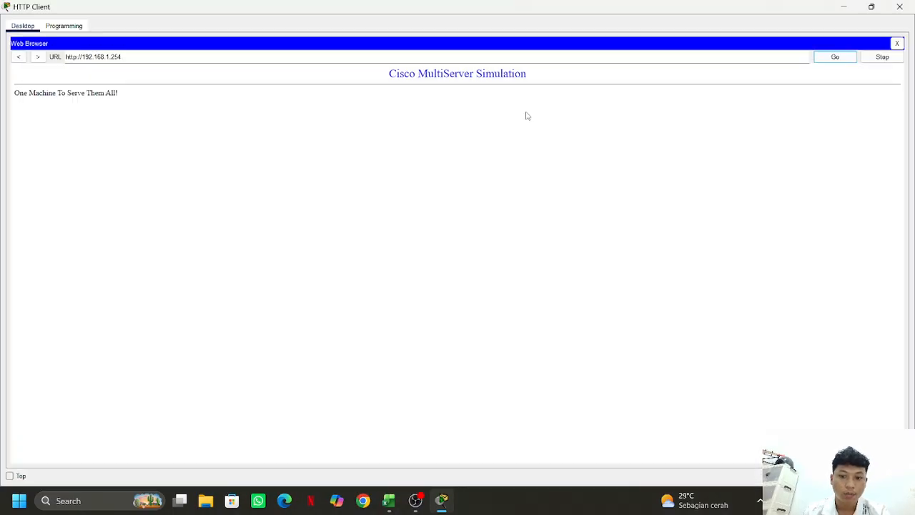
{"action": "left_click", "coordinate": [872, 7]}
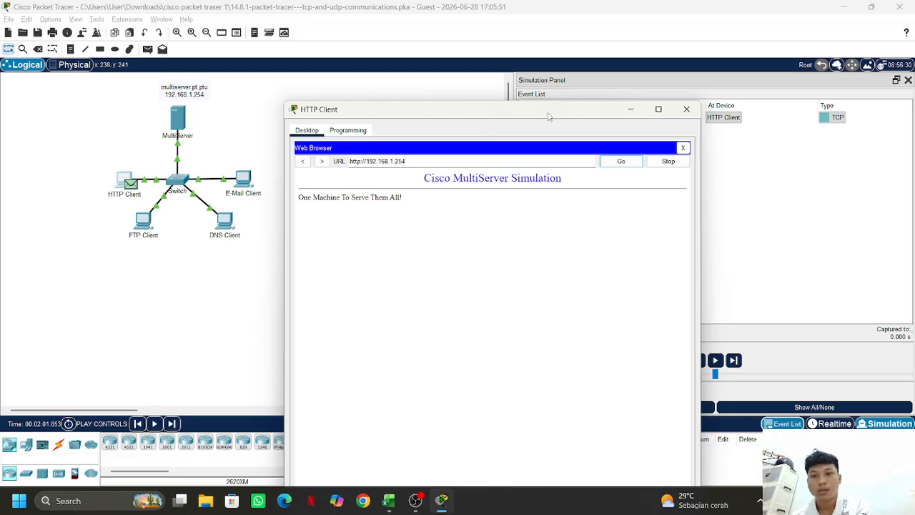
{"action": "left_click_drag", "start_coordinate": [593, 114], "coordinate": [570, 153]}
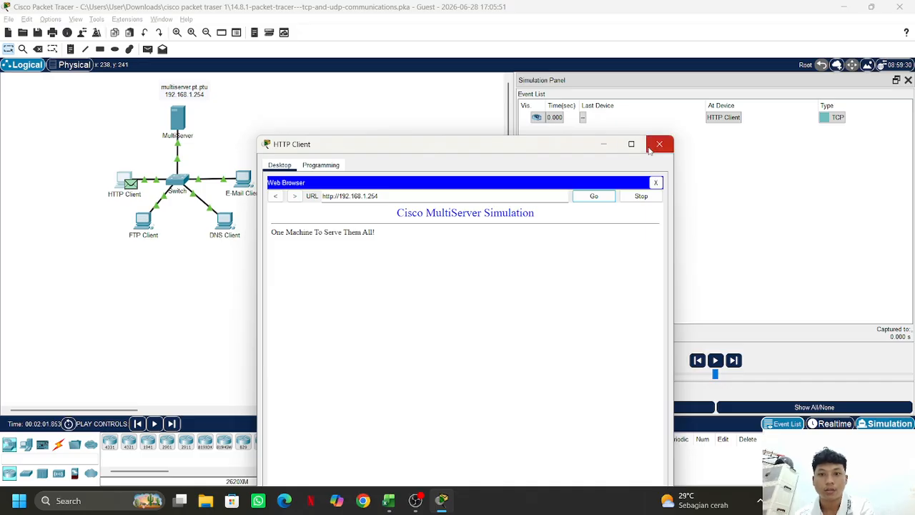
{"action": "left_click", "coordinate": [603, 144]}
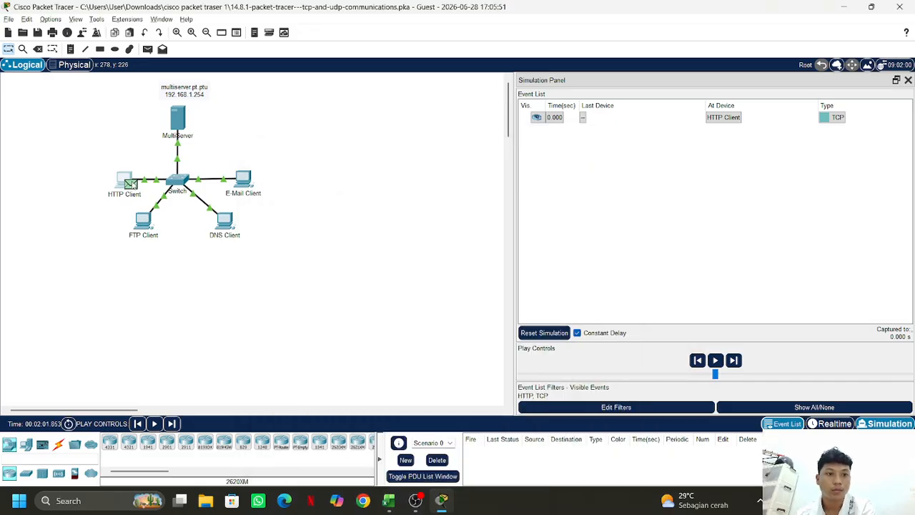
Step: Examine the OSI model information of the TCP PDU waiting at the HTTP Client and close it
{"action": "left_click", "coordinate": [133, 185]}
{"action": "left_click", "coordinate": [600, 99]}
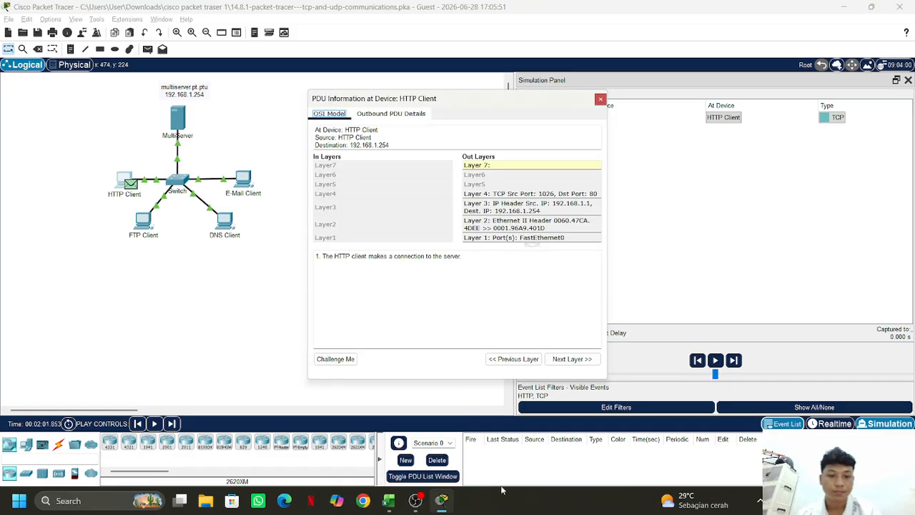
{"action": "left_click_drag", "start_coordinate": [466, 102], "coordinate": [357, 89]}
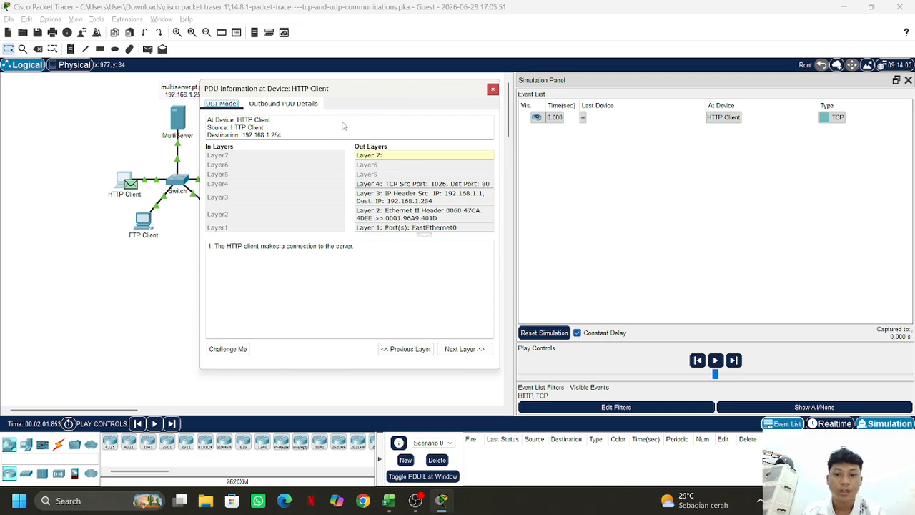
{"action": "left_click", "coordinate": [492, 88]}
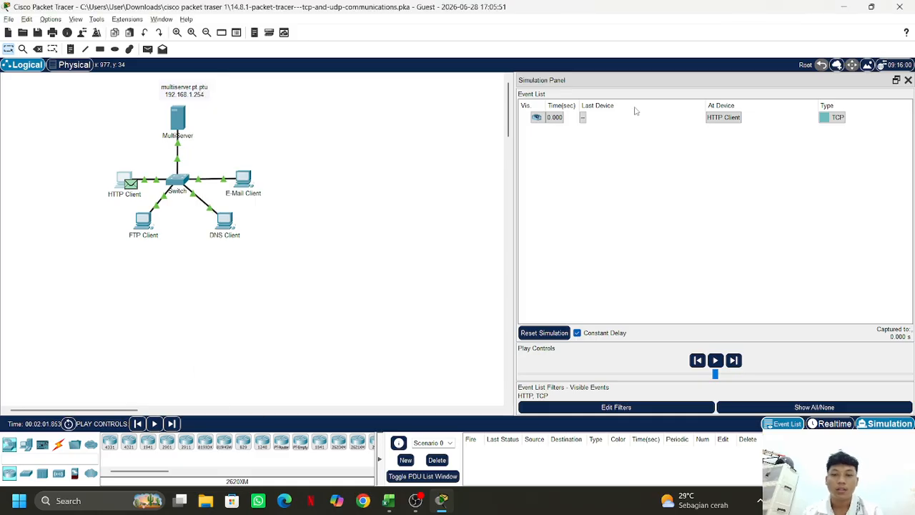
Step: Advance the simulation two events so the TCP PDU travels through the Switch to MultiServer
{"action": "left_click", "coordinate": [733, 359]}
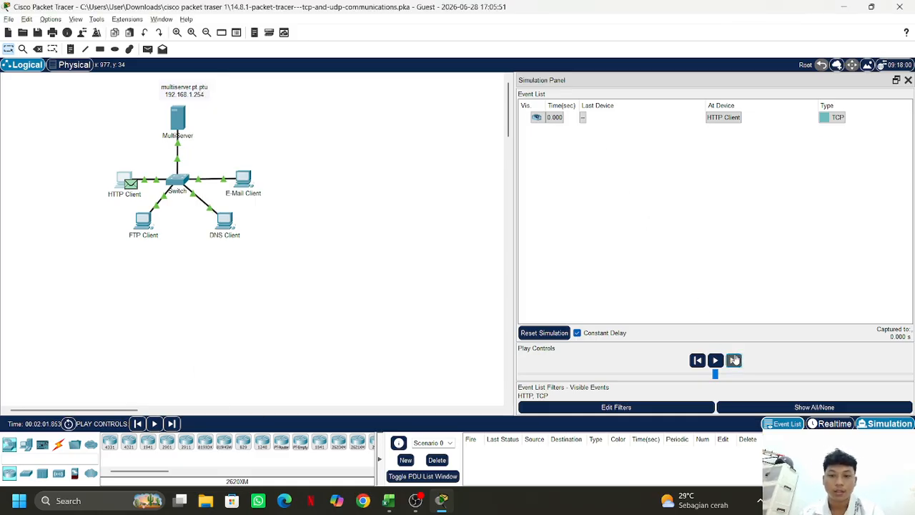
{"action": "left_click", "coordinate": [733, 360]}
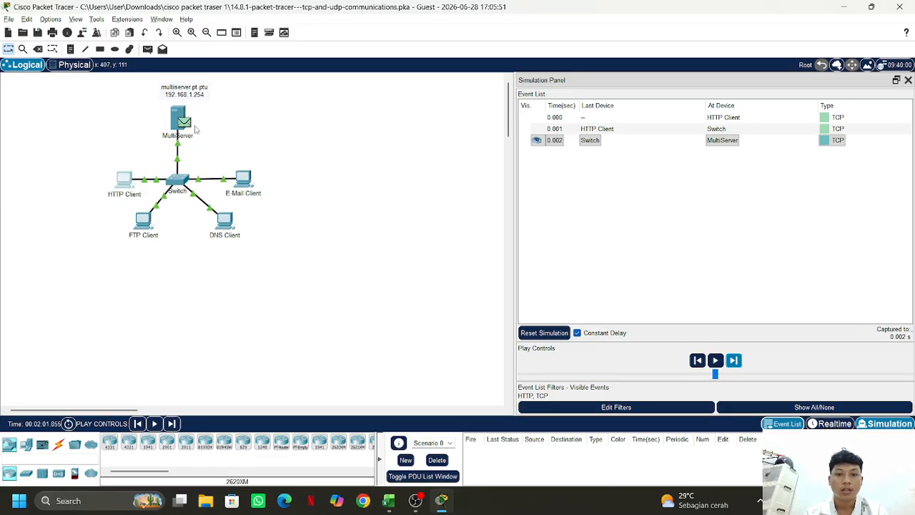
{"action": "left_click", "coordinate": [677, 140]}
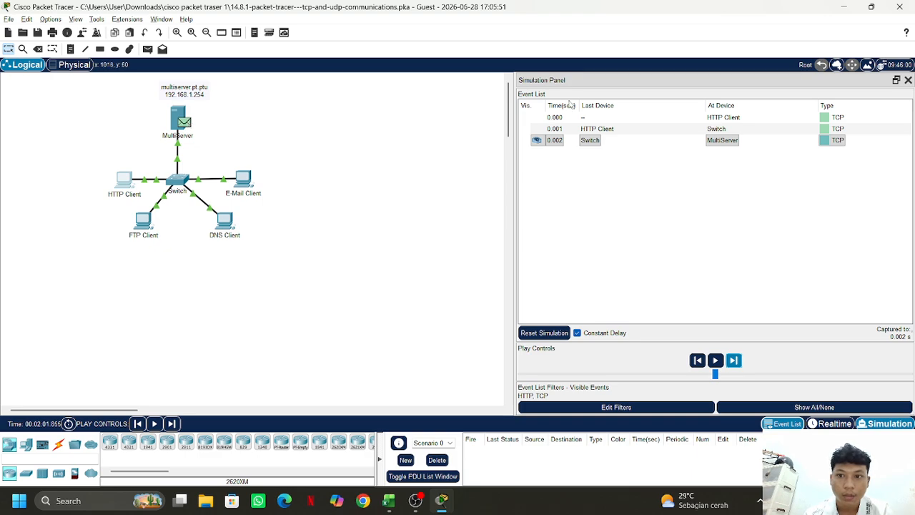
Step: Examine the PDU information of the 0.001 s TCP event at the Switch
{"action": "left_click", "coordinate": [608, 131]}
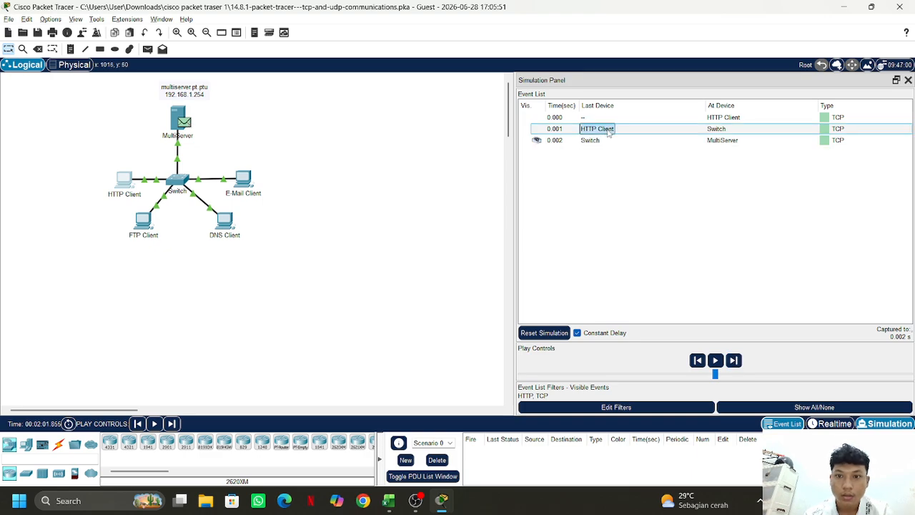
{"action": "left_click", "coordinate": [829, 129]}
{"action": "left_click", "coordinate": [600, 102]}
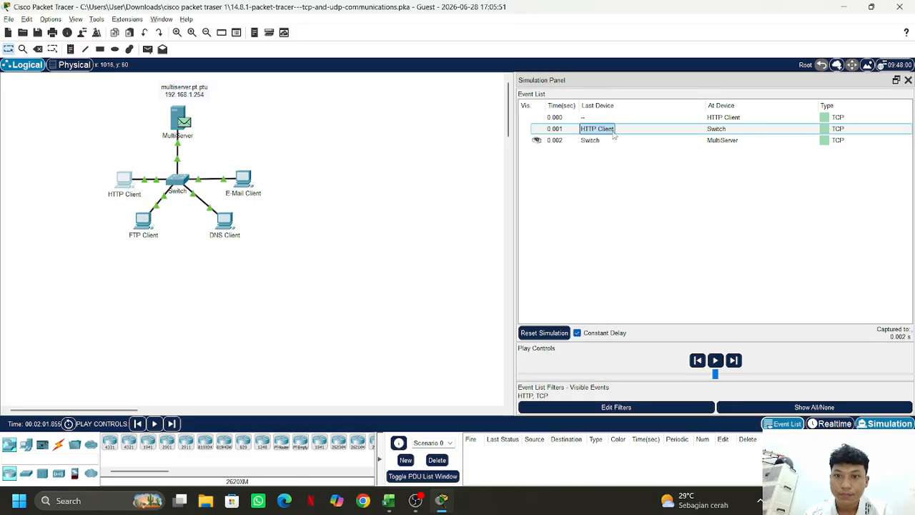
{"action": "left_click", "coordinate": [826, 130]}
{"action": "left_click", "coordinate": [600, 102]}
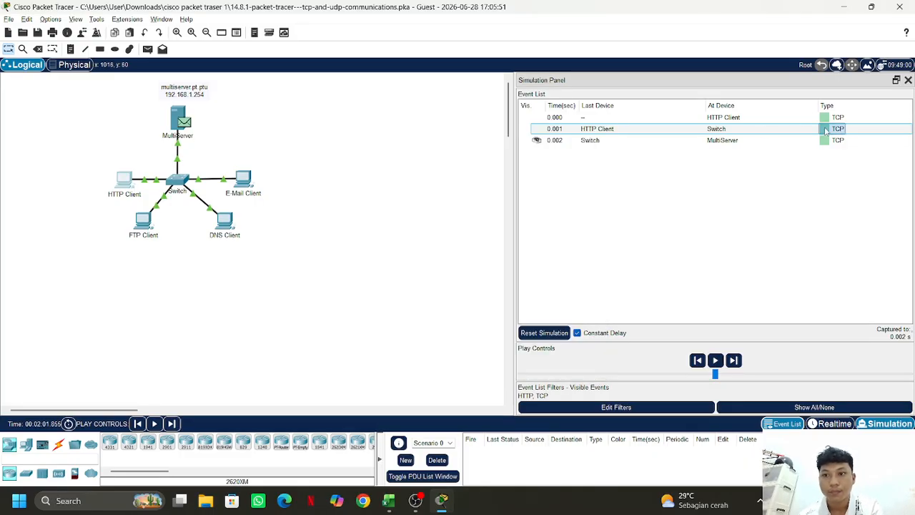
{"action": "left_click", "coordinate": [826, 129]}
{"action": "left_click", "coordinate": [600, 100]}
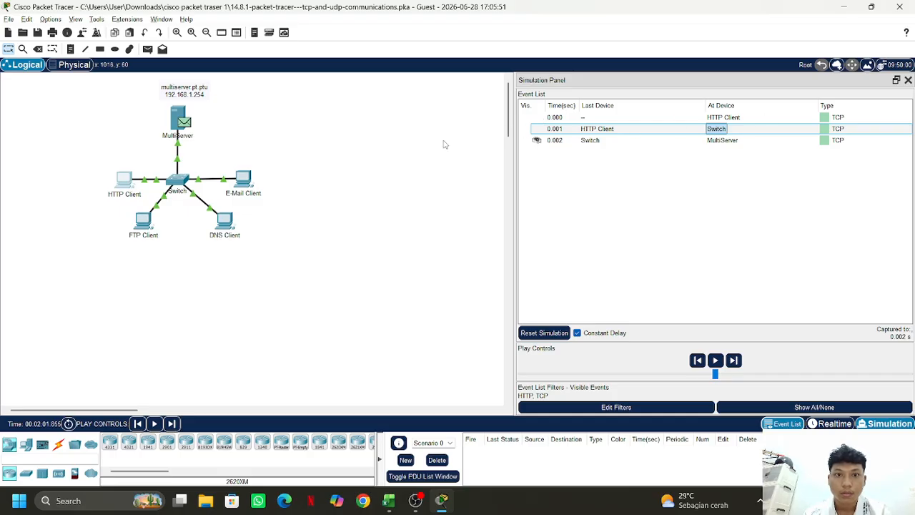
{"action": "left_click", "coordinate": [826, 129]}
{"action": "left_click", "coordinate": [601, 101]}
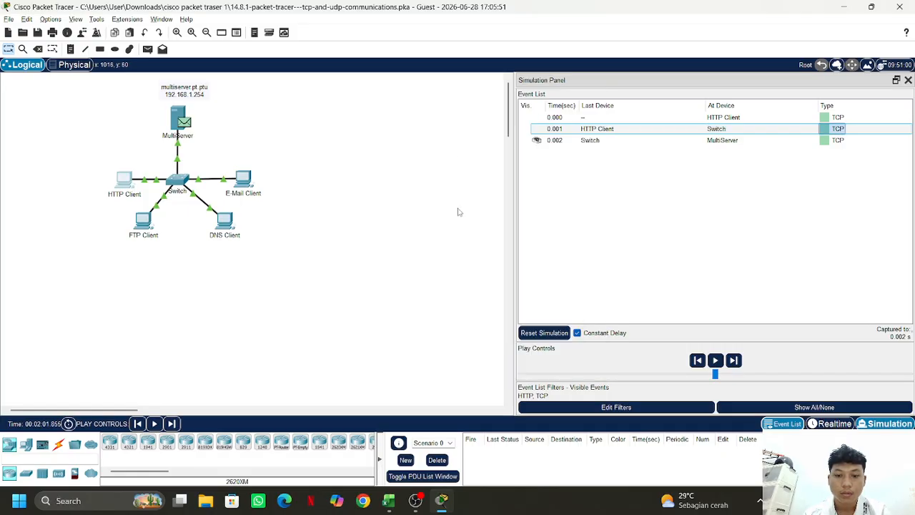
Step: Dock the Switch's PDU information window above the Simulation Panel and return to the main topology window
{"action": "left_click", "coordinate": [438, 502]}
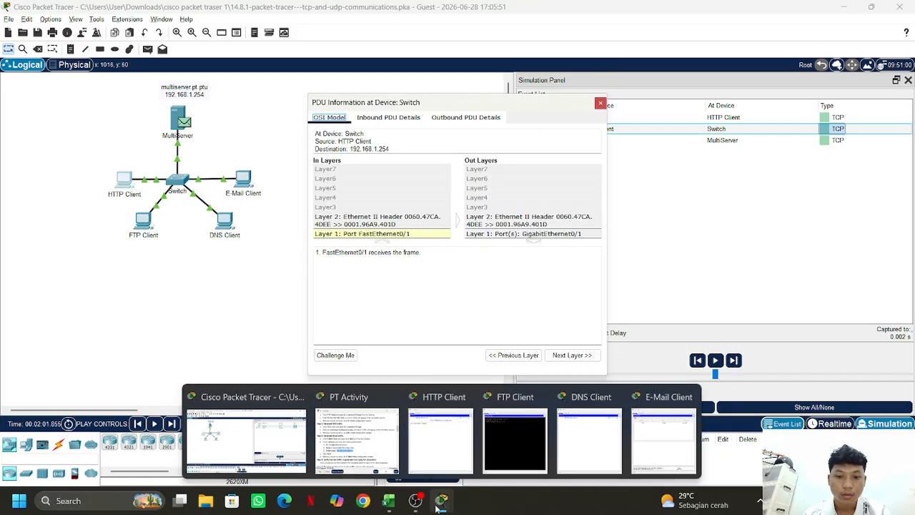
{"action": "left_click", "coordinate": [507, 133]}
{"action": "left_click_drag", "start_coordinate": [500, 103], "coordinate": [654, 111]}
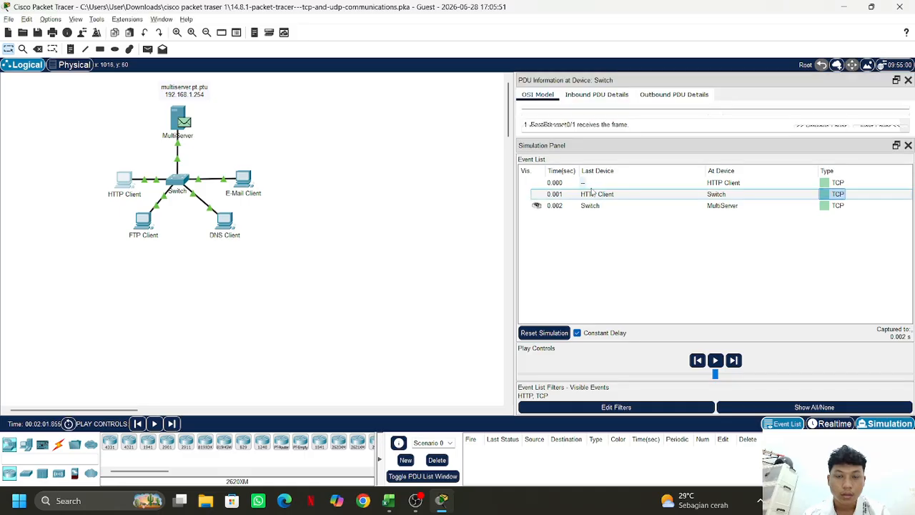
{"action": "left_click", "coordinate": [443, 502]}
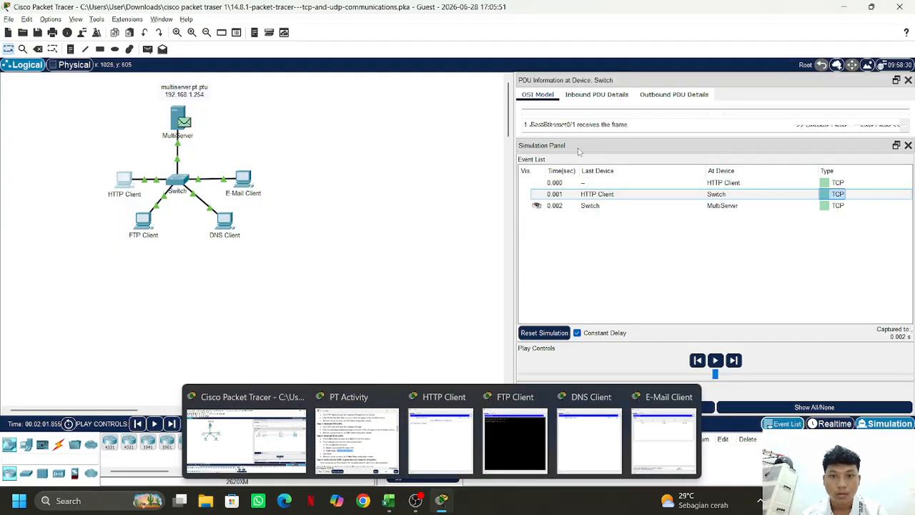
{"action": "left_click", "coordinate": [286, 434]}
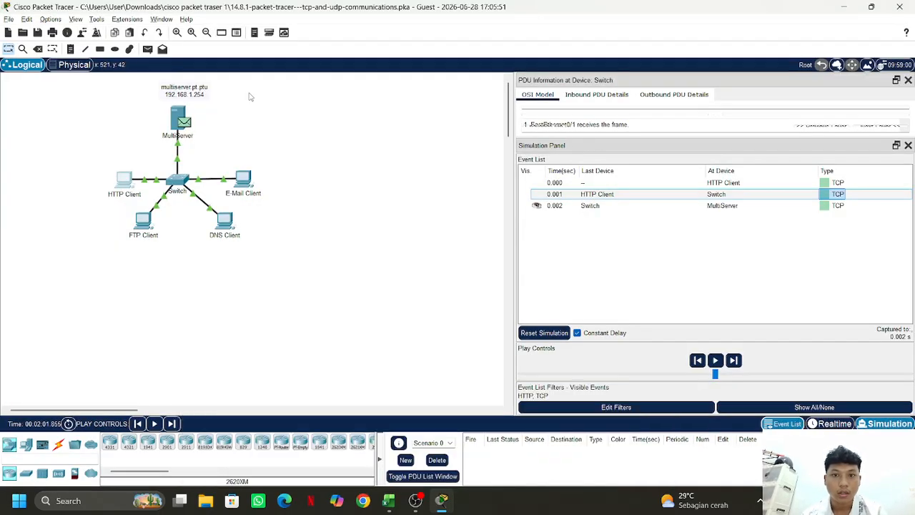
Step: Examine the OSI model and inbound details of the PDU at MultiServer and close the PDU information
{"action": "left_click", "coordinate": [182, 126]}
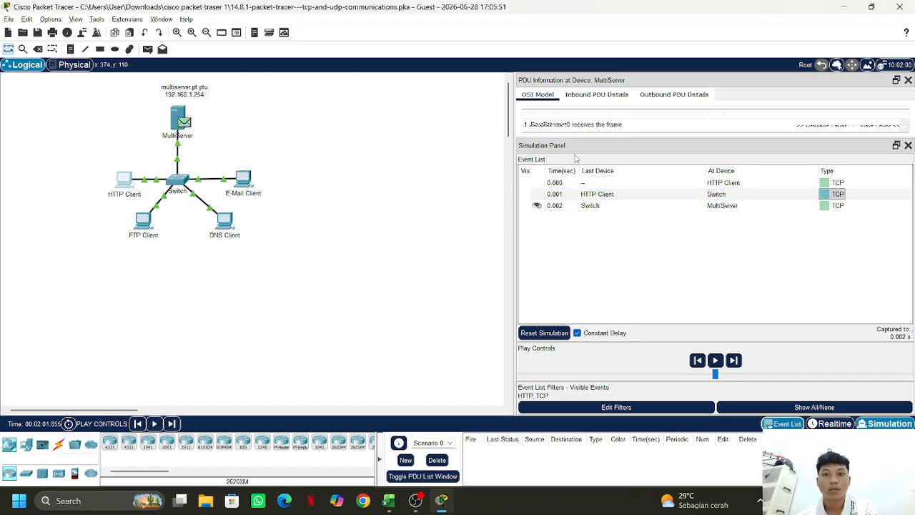
{"action": "left_click", "coordinate": [572, 95]}
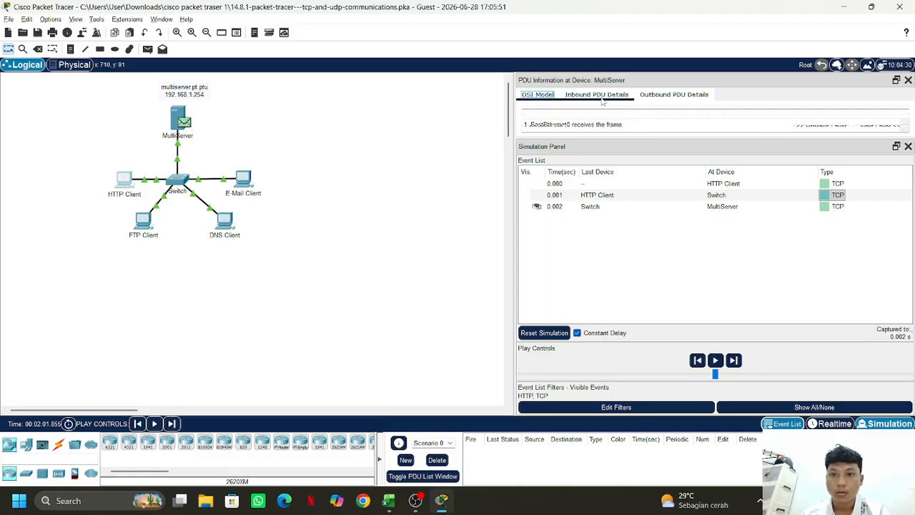
{"action": "left_click", "coordinate": [552, 99]}
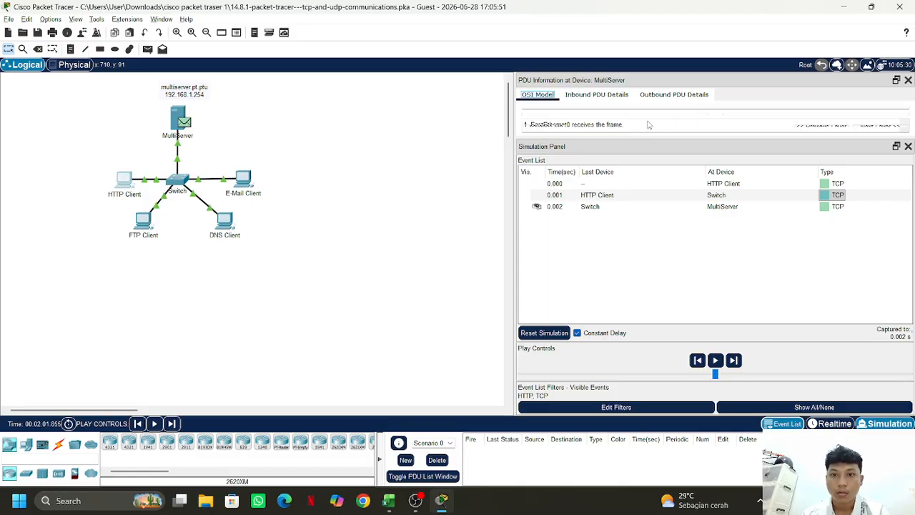
{"action": "left_click", "coordinate": [728, 184]}
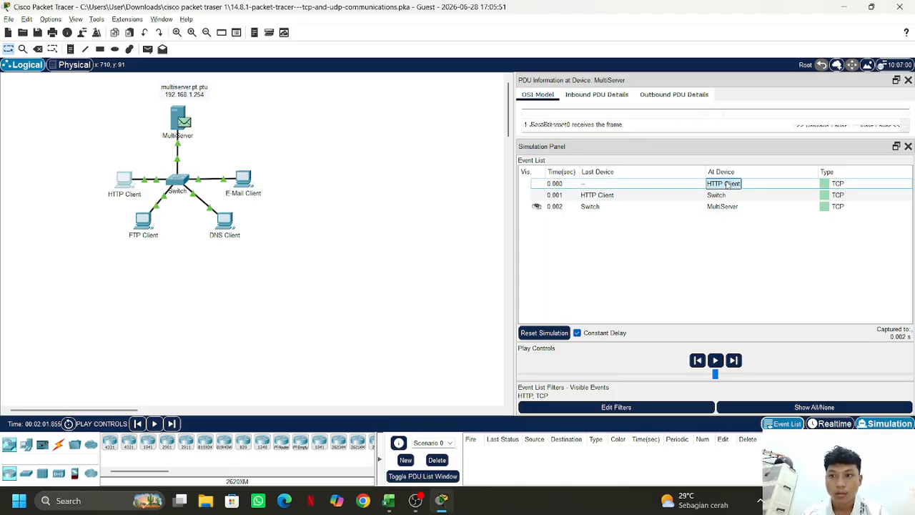
{"action": "left_click", "coordinate": [909, 80]}
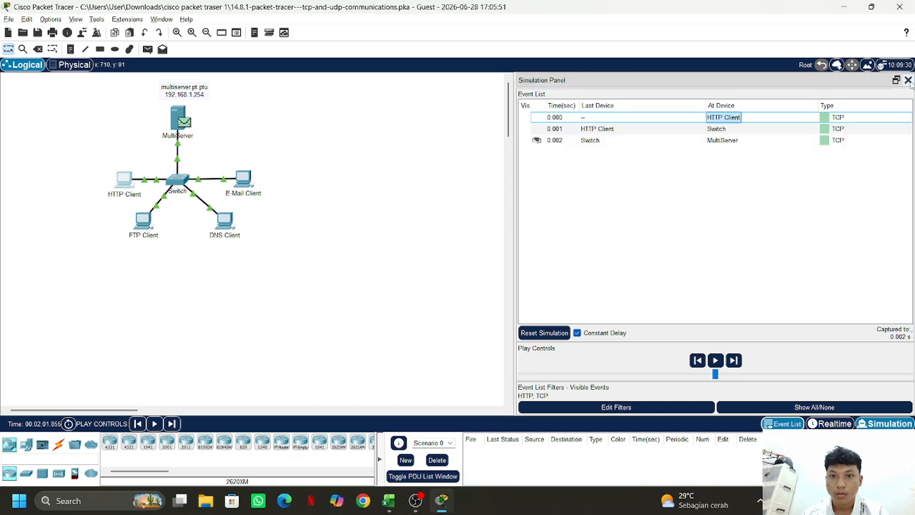
Step: Open the PDU information of the 0.001 s TCP event at the Switch in an enlarged floating window
{"action": "left_click", "coordinate": [598, 129]}
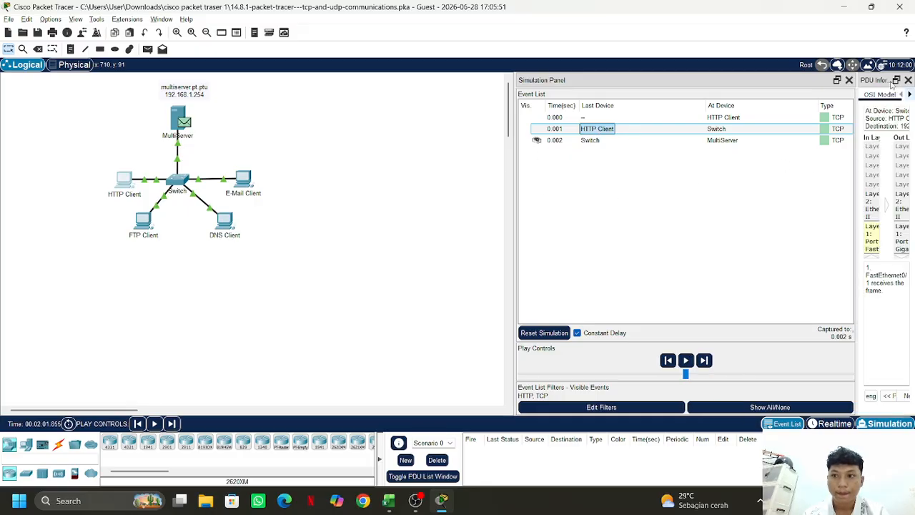
{"action": "left_click", "coordinate": [896, 80]}
{"action": "left_click_drag", "start_coordinate": [801, 66], "coordinate": [626, 84]}
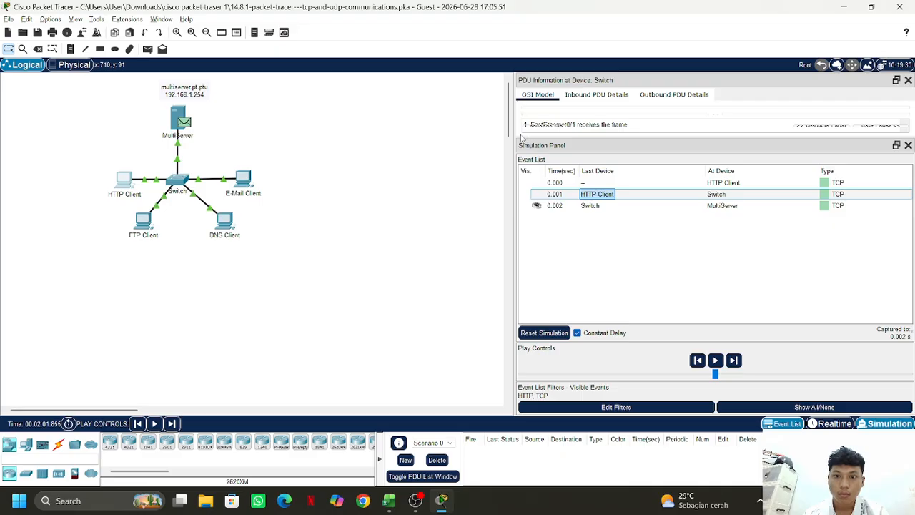
{"action": "left_click_drag", "start_coordinate": [522, 137], "coordinate": [535, 212]}
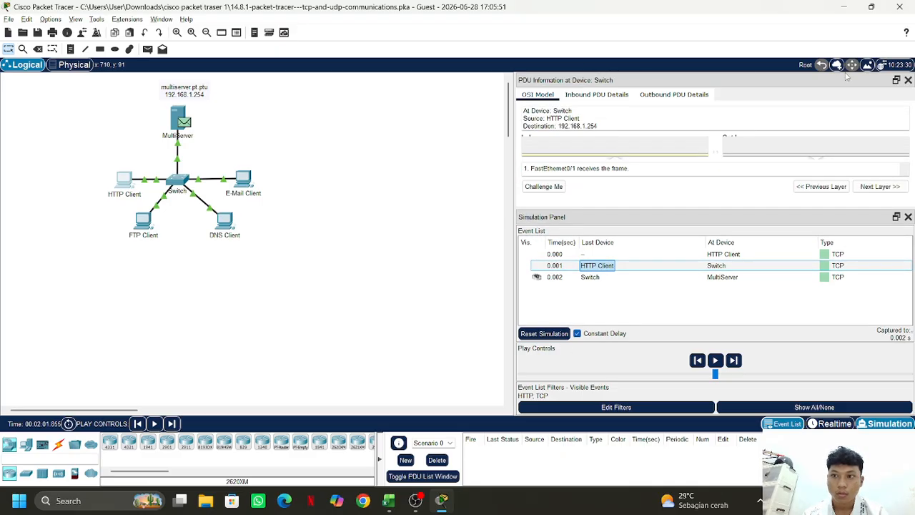
{"action": "left_click", "coordinate": [896, 80]}
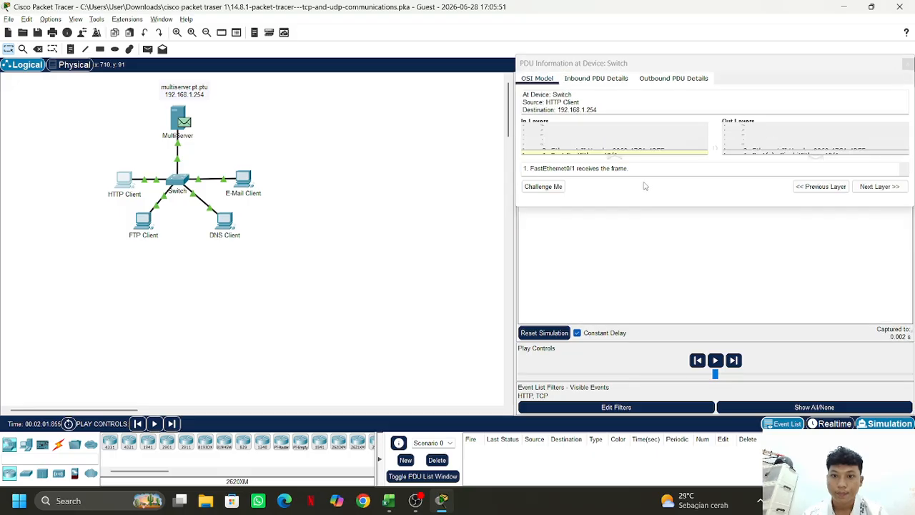
{"action": "left_click_drag", "start_coordinate": [660, 208], "coordinate": [660, 388]}
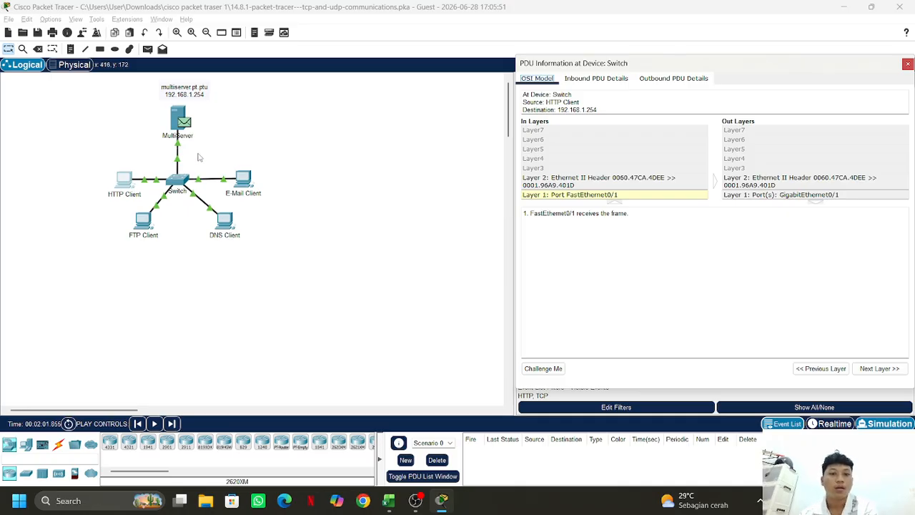
Step: Step through the inbound and outbound OSI layers of the Switch's PDU and close its information
{"action": "left_click", "coordinate": [886, 374]}
{"action": "left_click", "coordinate": [886, 374]}
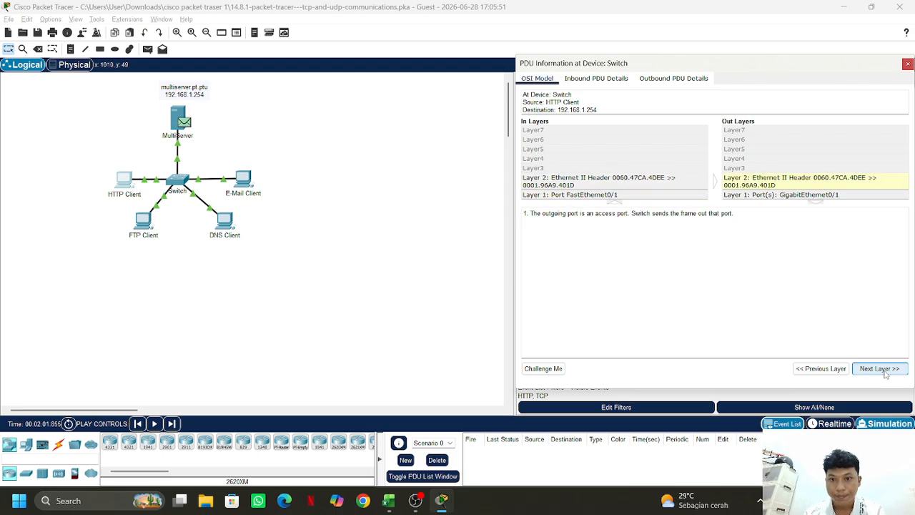
{"action": "left_click", "coordinate": [886, 374]}
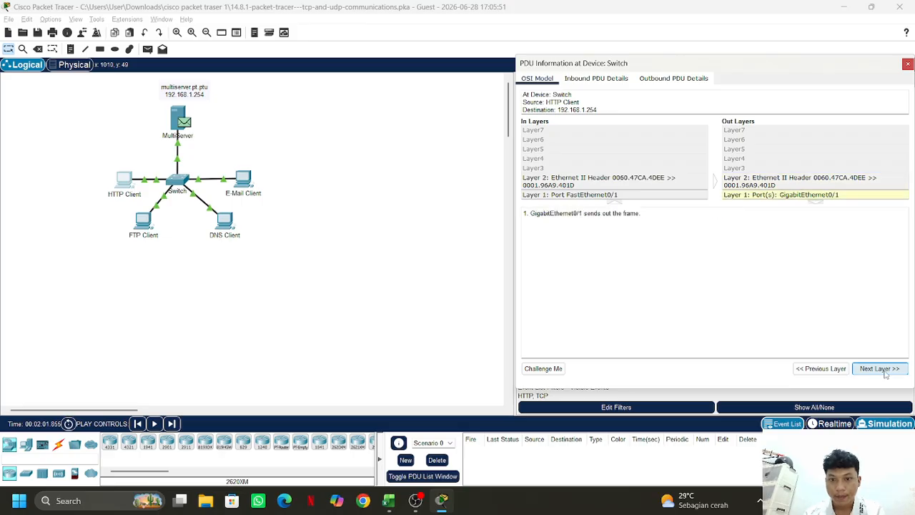
{"action": "left_click", "coordinate": [829, 370]}
{"action": "double_click", "coordinate": [830, 371]}
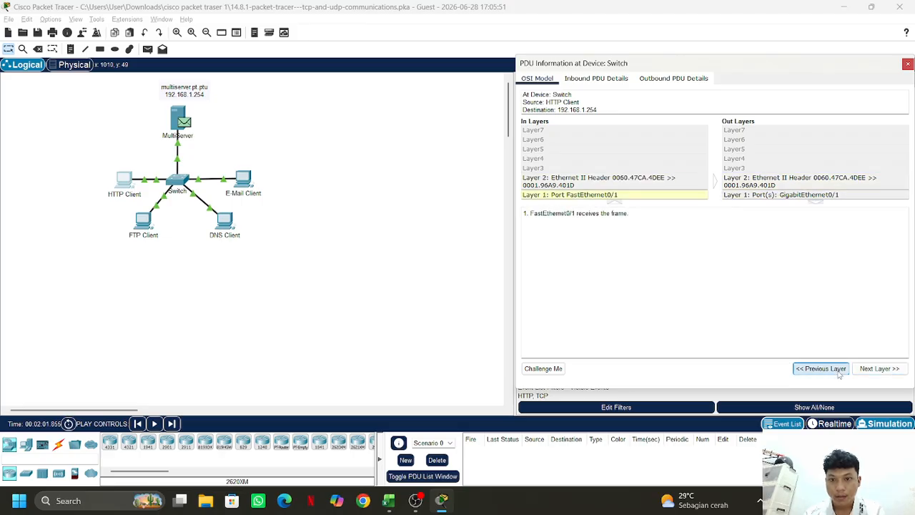
{"action": "left_click", "coordinate": [868, 375]}
{"action": "left_click", "coordinate": [868, 375]}
{"action": "left_click", "coordinate": [867, 375]}
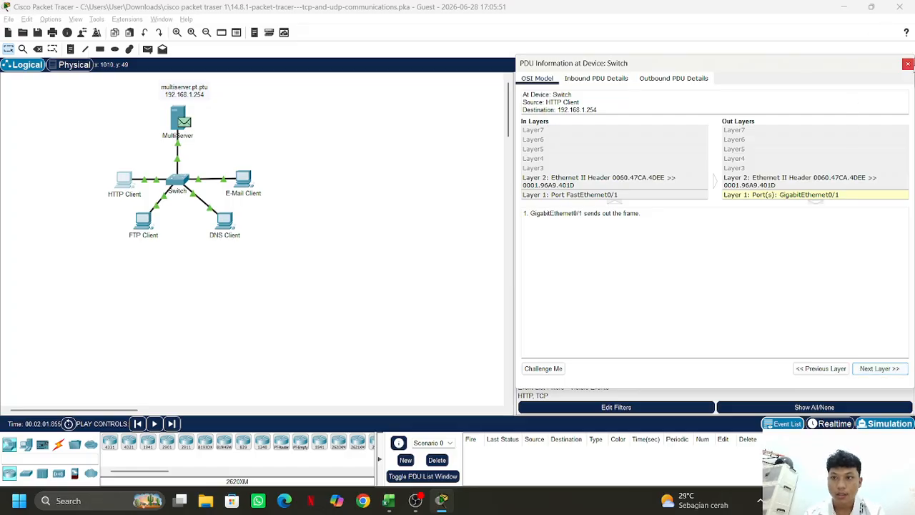
{"action": "left_click", "coordinate": [909, 66]}
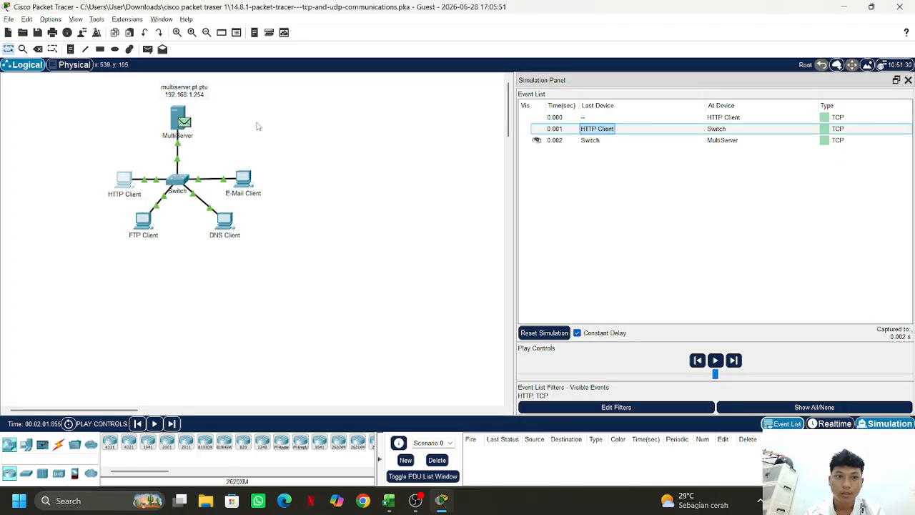
Step: Step the simulation back to the 0.000 s event and examine the out layers of the HTTP Client's TCP PDU, ending at Layer 4
{"action": "left_click", "coordinate": [705, 362]}
{"action": "left_click", "coordinate": [701, 363]}
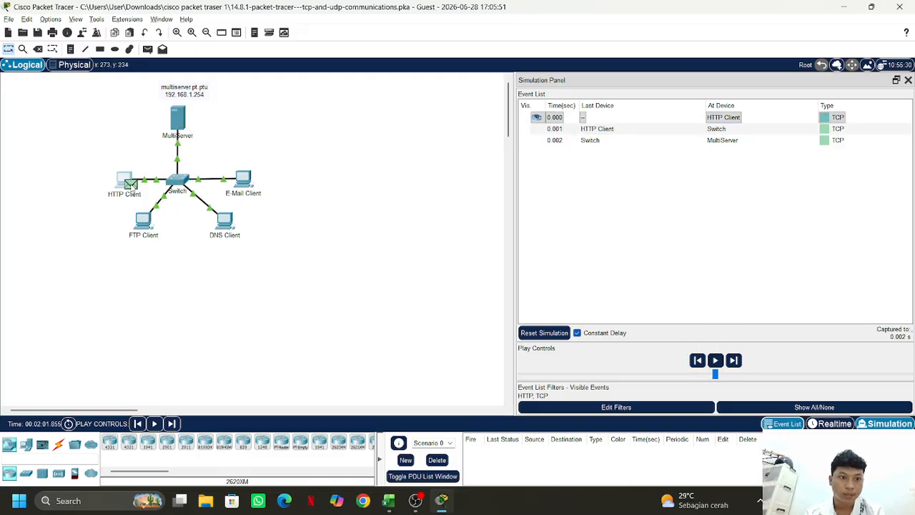
{"action": "left_click", "coordinate": [825, 118]}
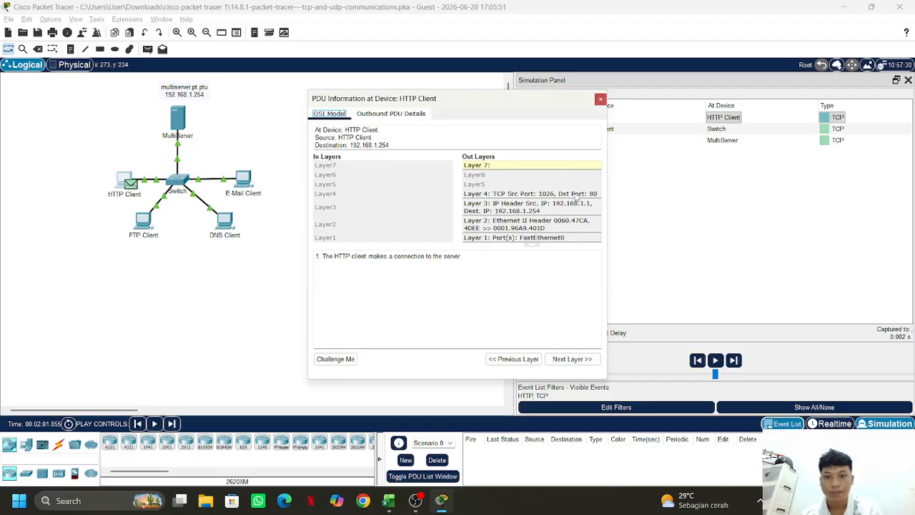
{"action": "left_click", "coordinate": [579, 362]}
{"action": "left_click", "coordinate": [578, 362]}
{"action": "left_click", "coordinate": [578, 361]}
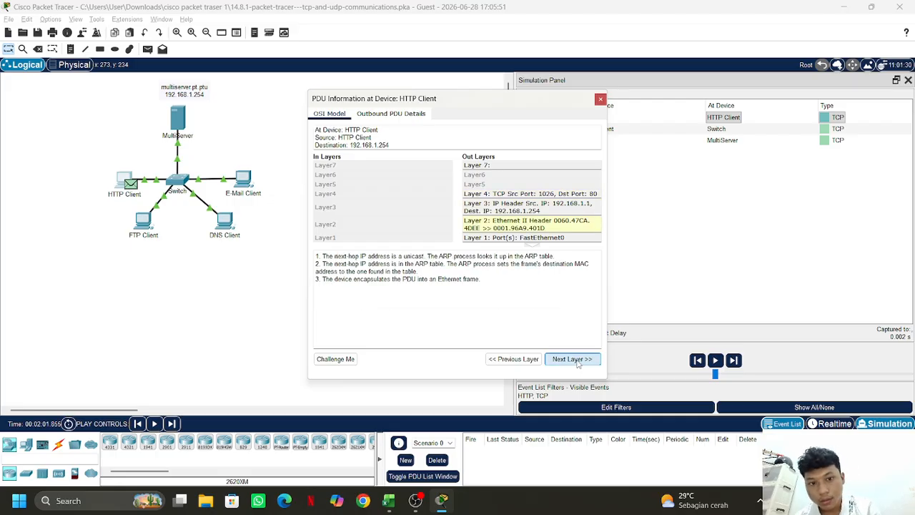
{"action": "left_click", "coordinate": [579, 362]}
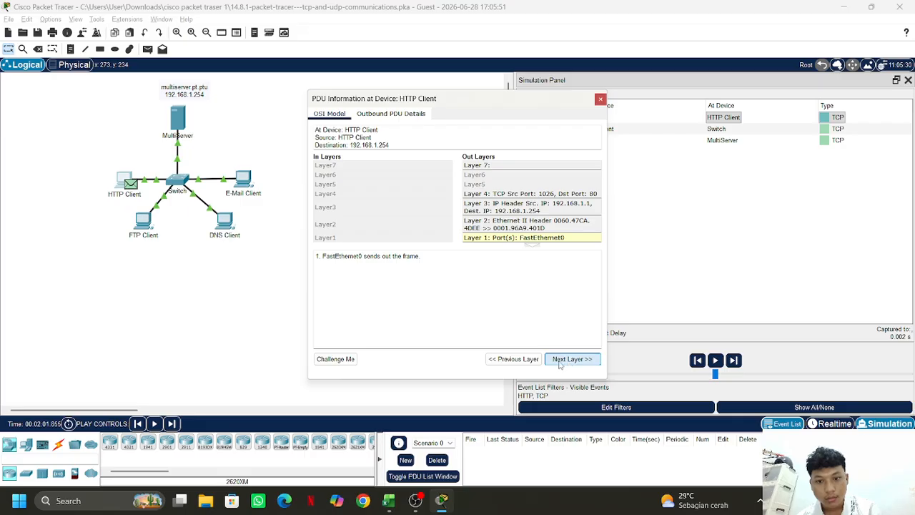
{"action": "left_click", "coordinate": [524, 362]}
{"action": "left_click", "coordinate": [522, 360]}
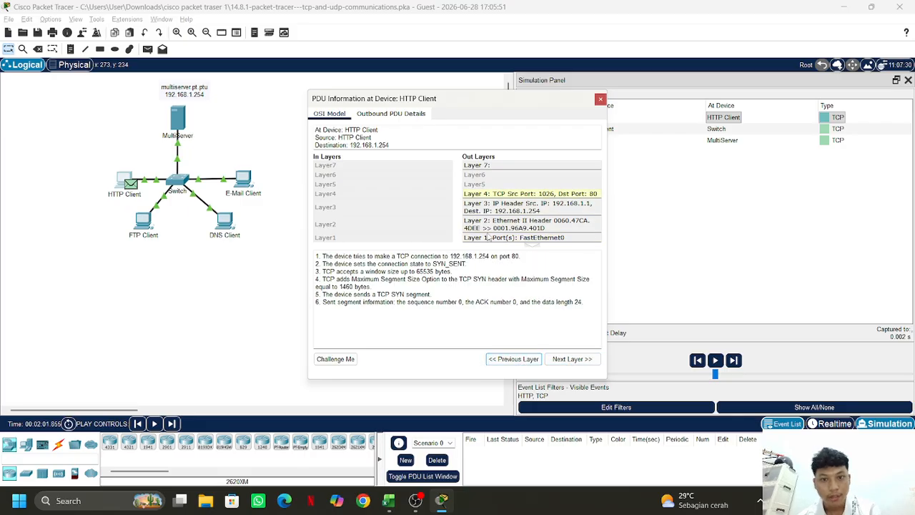
Step: Place the HTTP Client's PDU information clear of the event list, examine the outbound TCP header fields, and close it
{"action": "left_click_drag", "start_coordinate": [489, 102], "coordinate": [610, 211]}
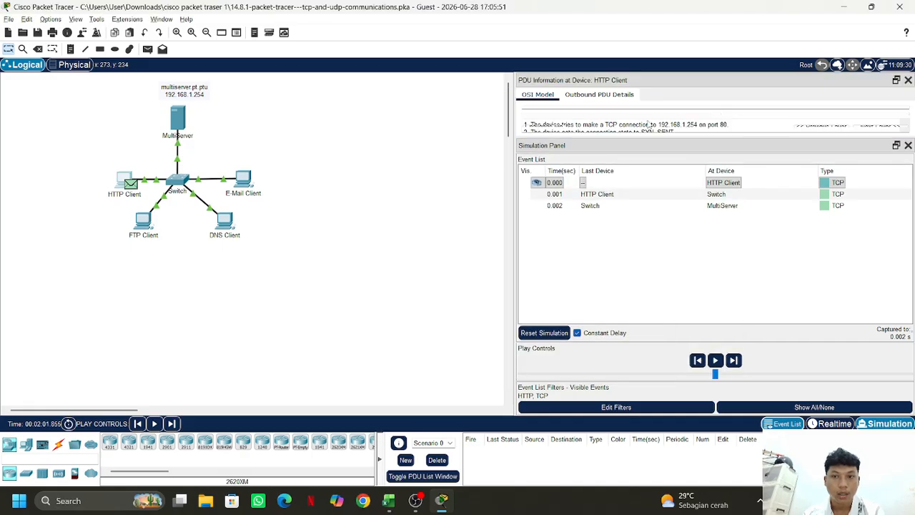
{"action": "left_click", "coordinate": [896, 80]}
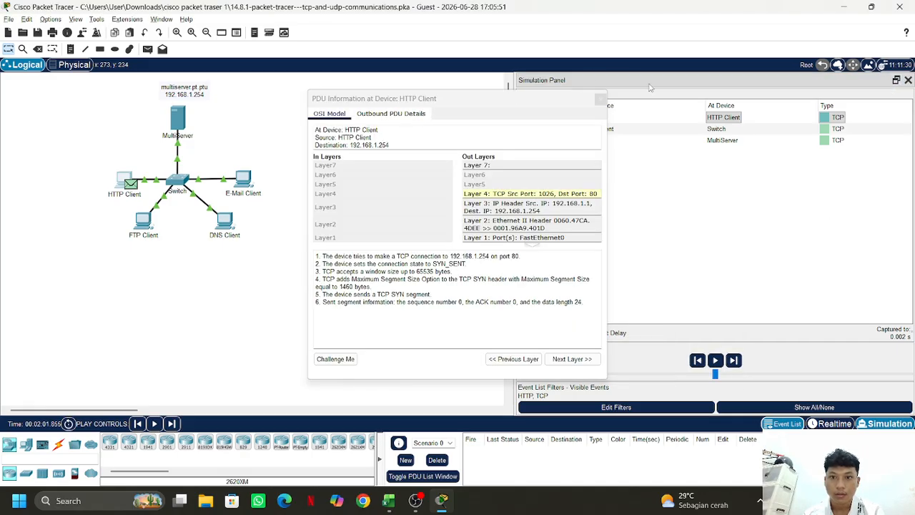
{"action": "left_click_drag", "start_coordinate": [496, 107], "coordinate": [396, 103]}
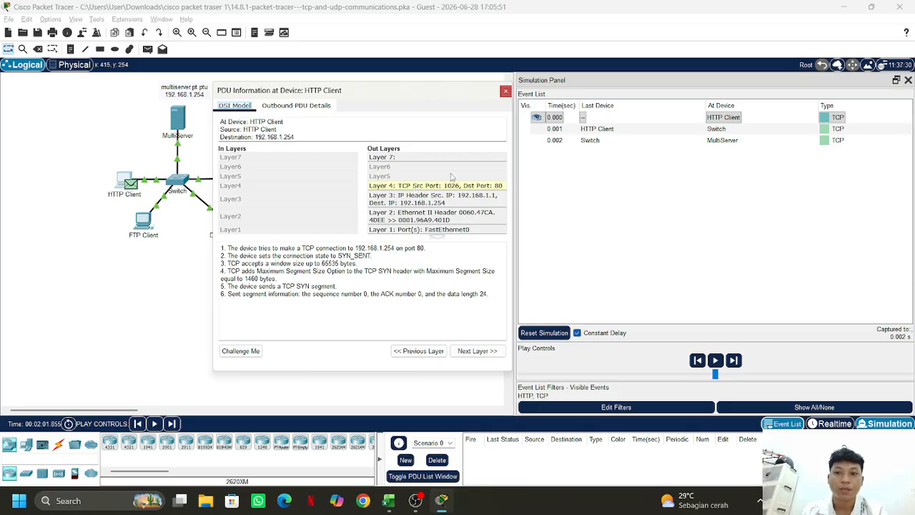
{"action": "left_click", "coordinate": [299, 108]}
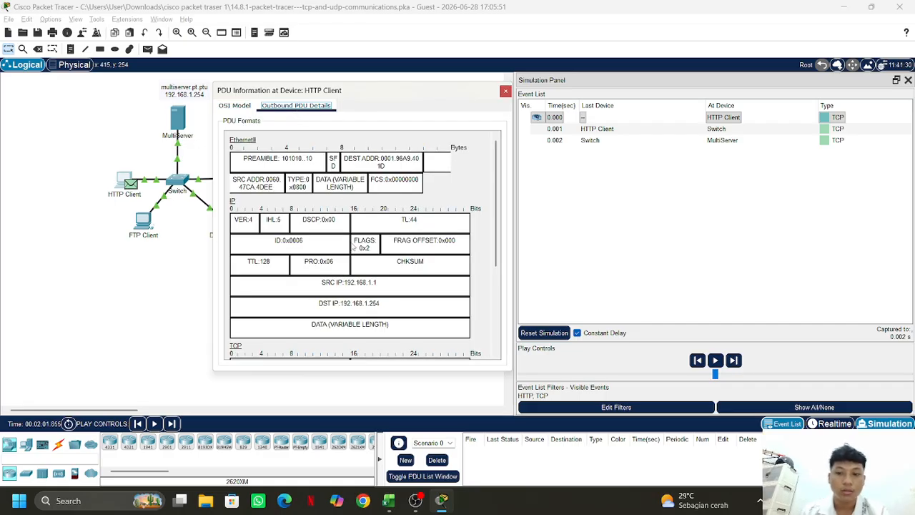
{"action": "scroll", "coordinate": [355, 247], "scroll_direction": "down", "scroll_amount": 3}
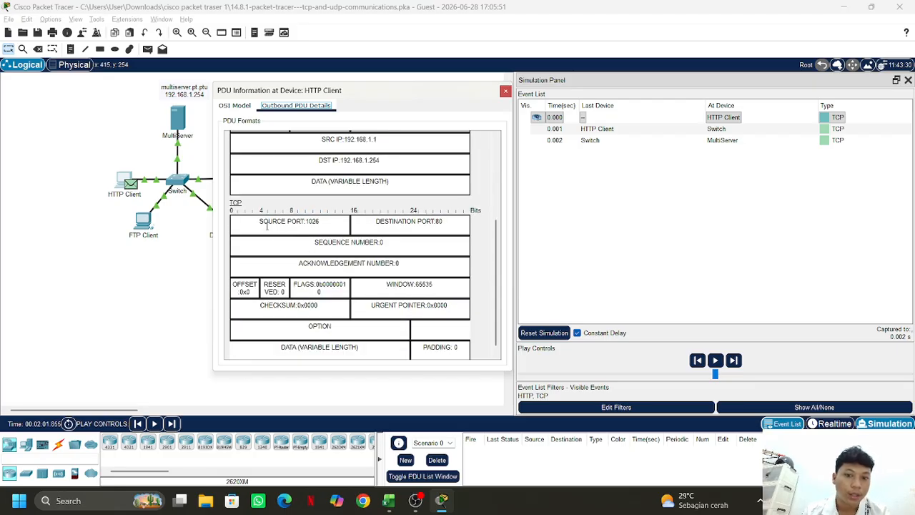
{"action": "scroll", "coordinate": [324, 223], "scroll_direction": "down", "scroll_amount": 1}
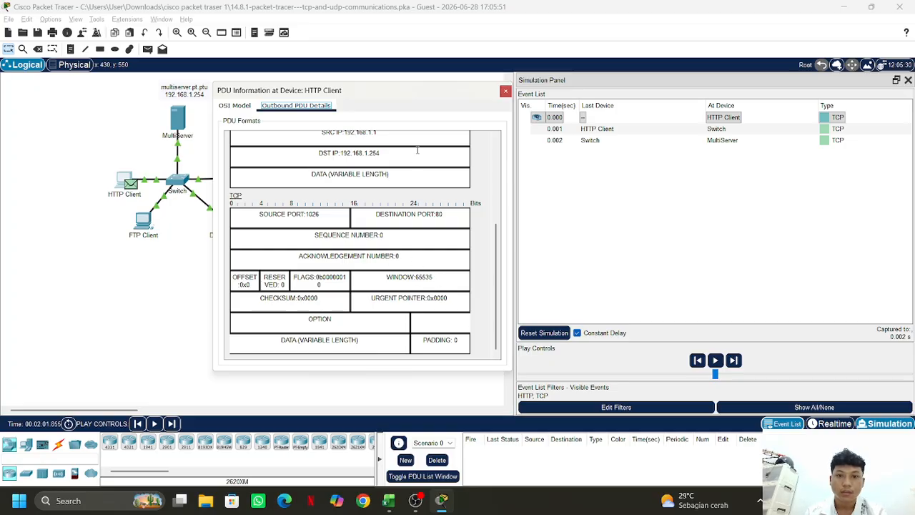
{"action": "left_click", "coordinate": [505, 92]}
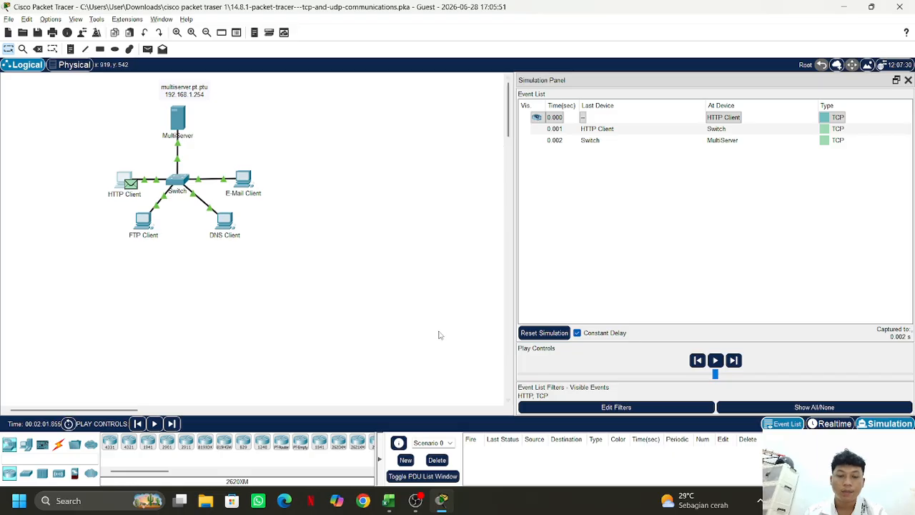
Step: Play the simulation until the first HTTP event occurs at the HTTP Client at 0.004 s, and pause it
{"action": "mouse_move", "coordinate": [215, 218]}
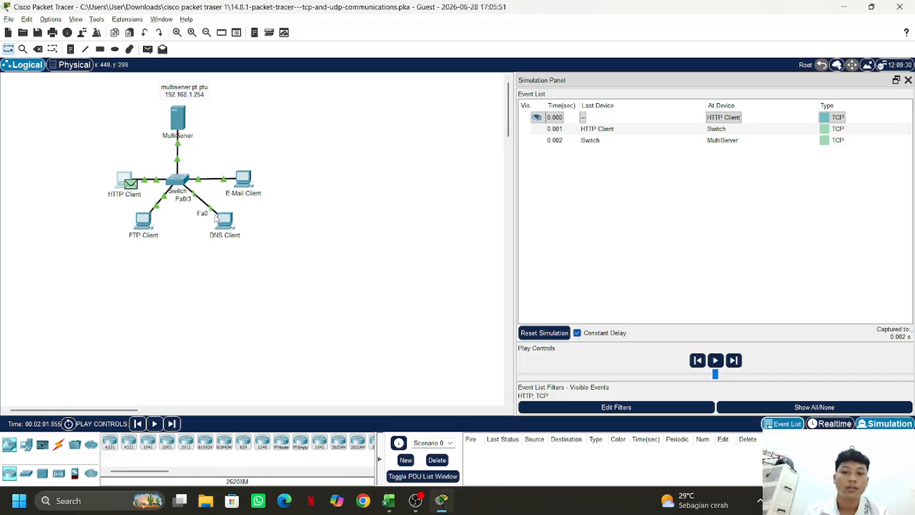
{"action": "mouse_move", "coordinate": [442, 501]}
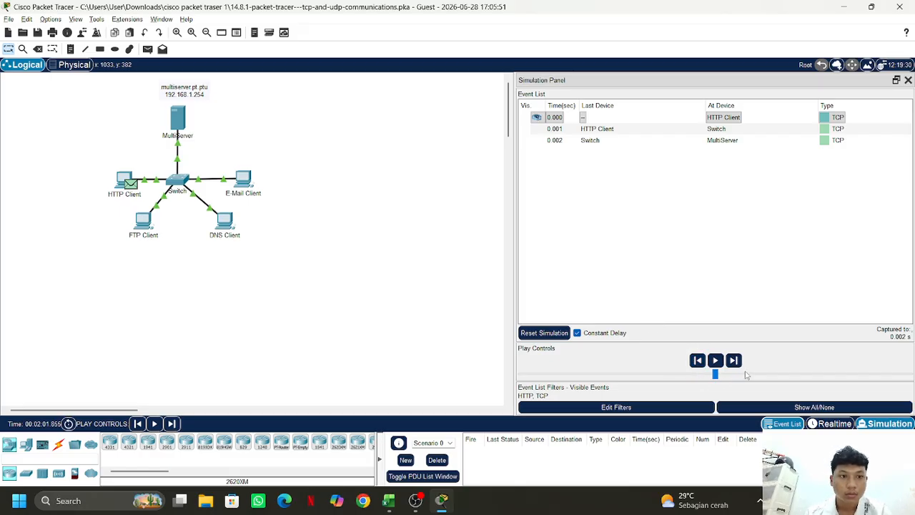
{"action": "left_click", "coordinate": [715, 360]}
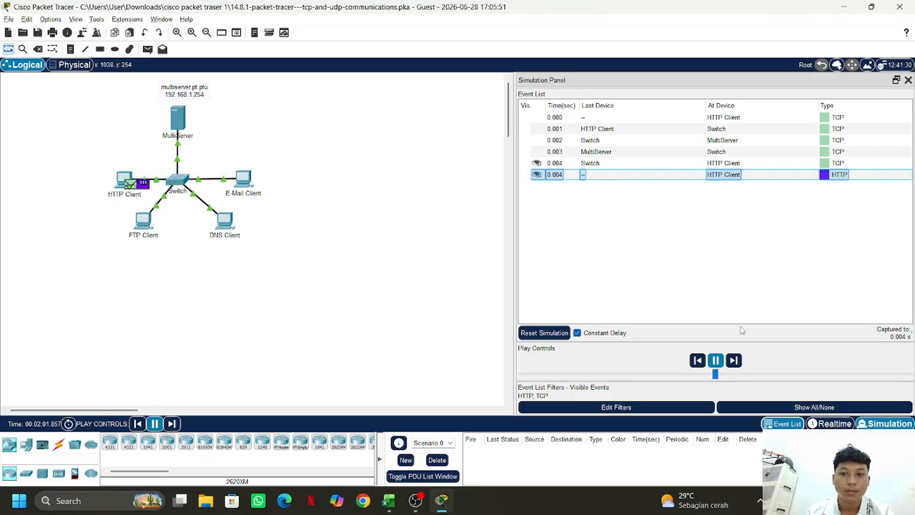
{"action": "left_click", "coordinate": [716, 362]}
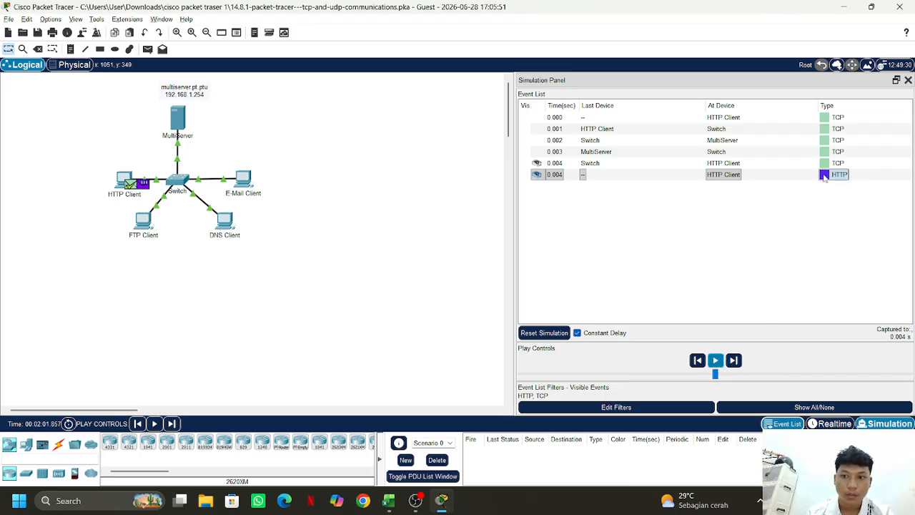
{"action": "left_click", "coordinate": [715, 361]}
Step: Examine the OSI model and outbound TCP header of the HTTP Client's 0.004 s HTTP PDU and close the information
{"action": "left_click", "coordinate": [552, 179]}
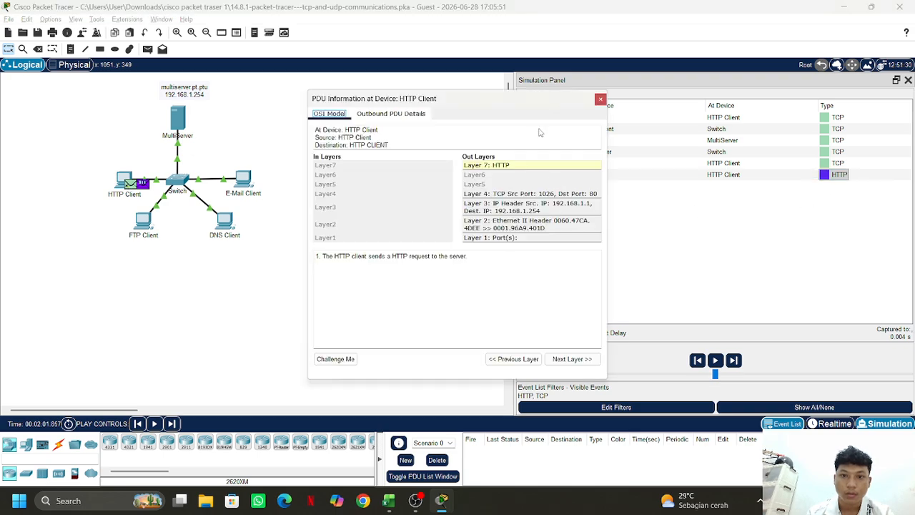
{"action": "left_click_drag", "start_coordinate": [532, 110], "coordinate": [356, 107]}
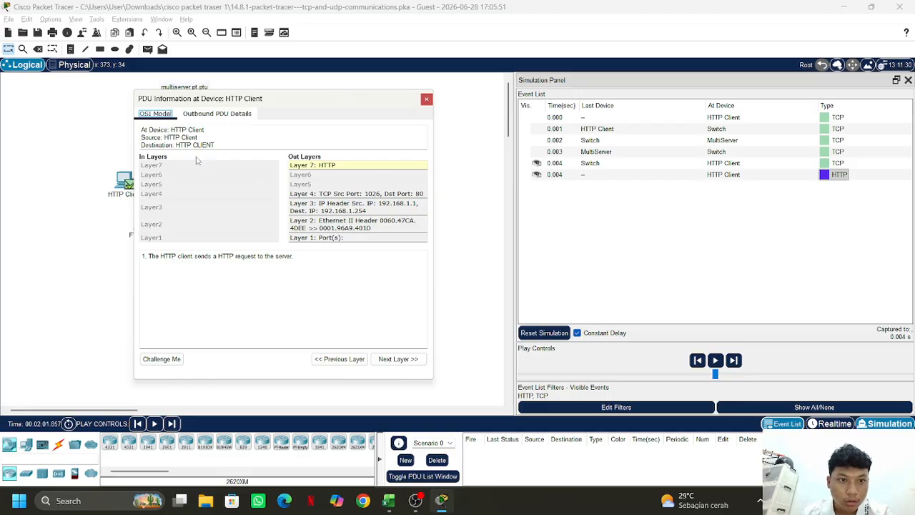
{"action": "left_click_drag", "start_coordinate": [301, 96], "coordinate": [242, 118]}
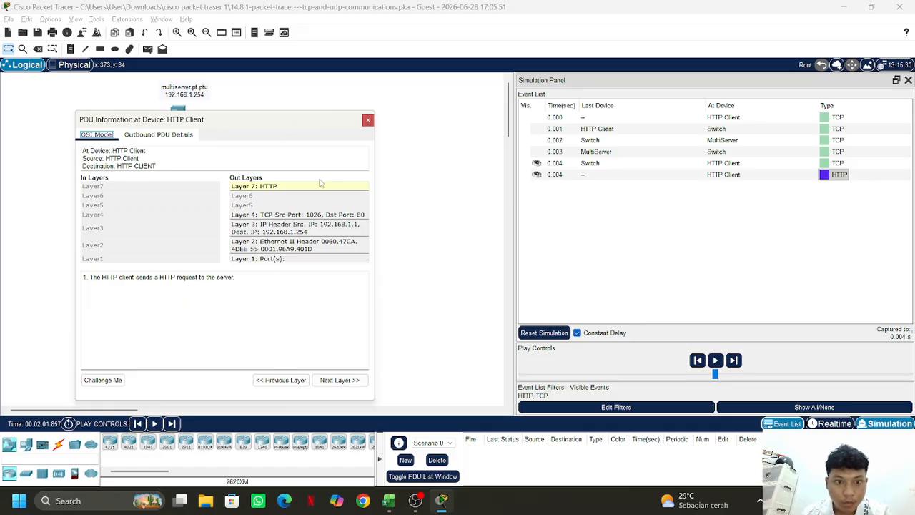
{"action": "left_click", "coordinate": [188, 140]}
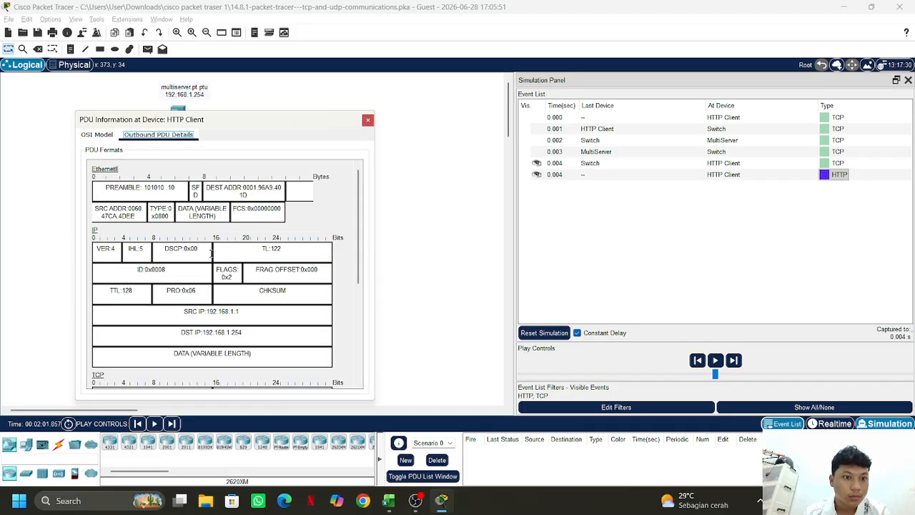
{"action": "scroll", "coordinate": [211, 253], "scroll_direction": "down", "scroll_amount": 3}
{"action": "scroll", "coordinate": [199, 309], "scroll_direction": "down", "scroll_amount": 3}
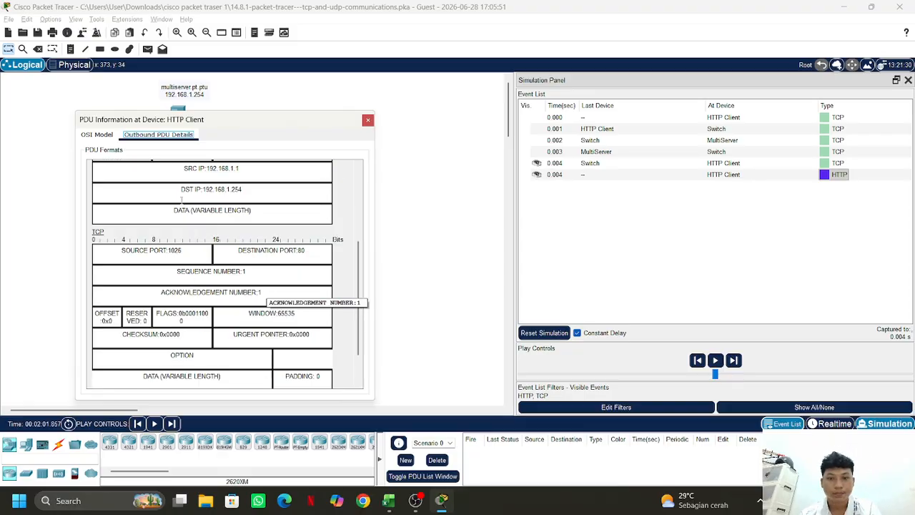
{"action": "left_click", "coordinate": [368, 119]}
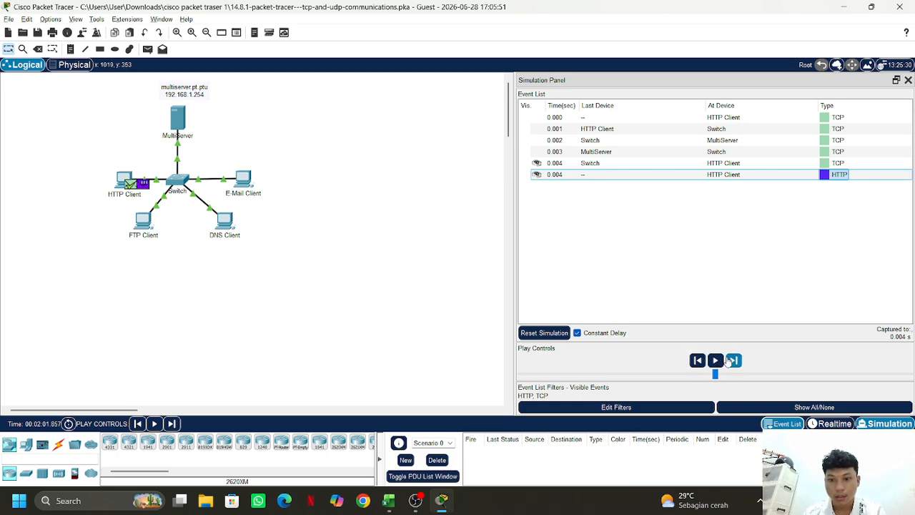
Step: Play the simulation on to 0.005 s, pause it, and briefly check the HTTP PDU at the HTTP Client
{"action": "left_click", "coordinate": [717, 361]}
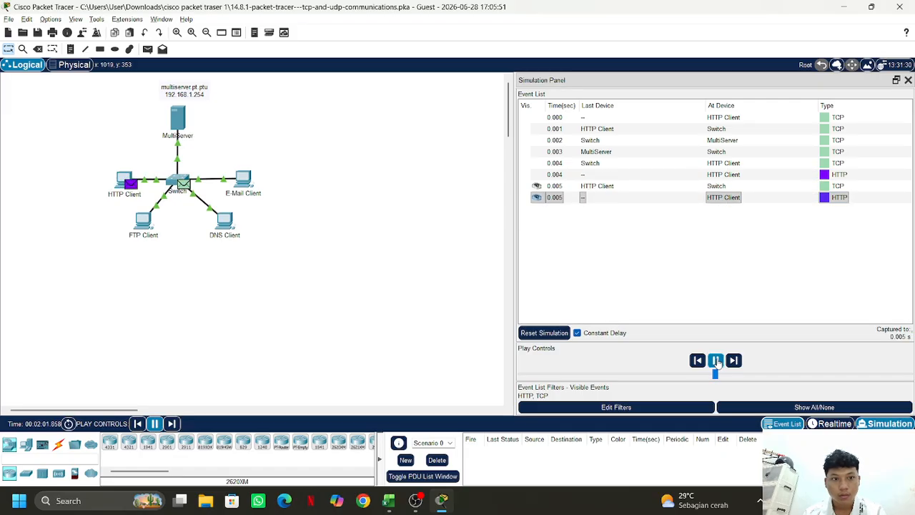
{"action": "left_click", "coordinate": [717, 361]}
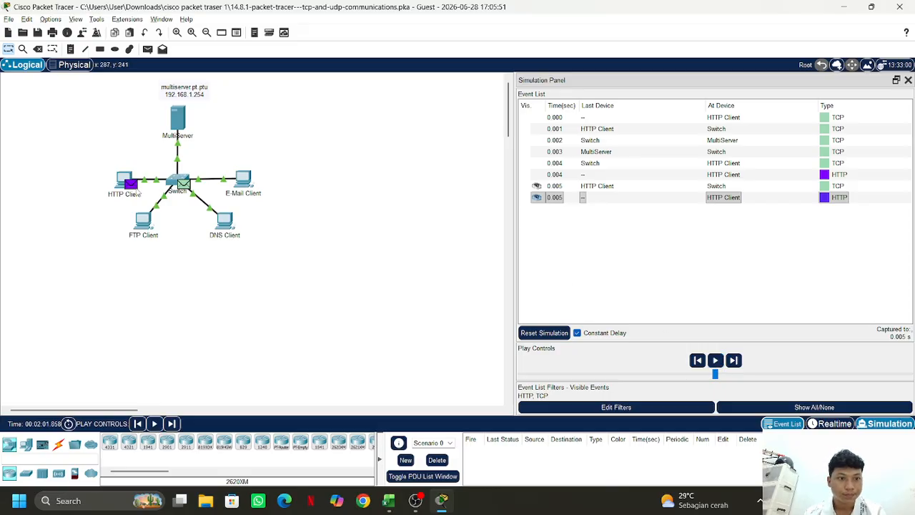
{"action": "left_click", "coordinate": [134, 186]}
{"action": "left_click", "coordinate": [601, 105]}
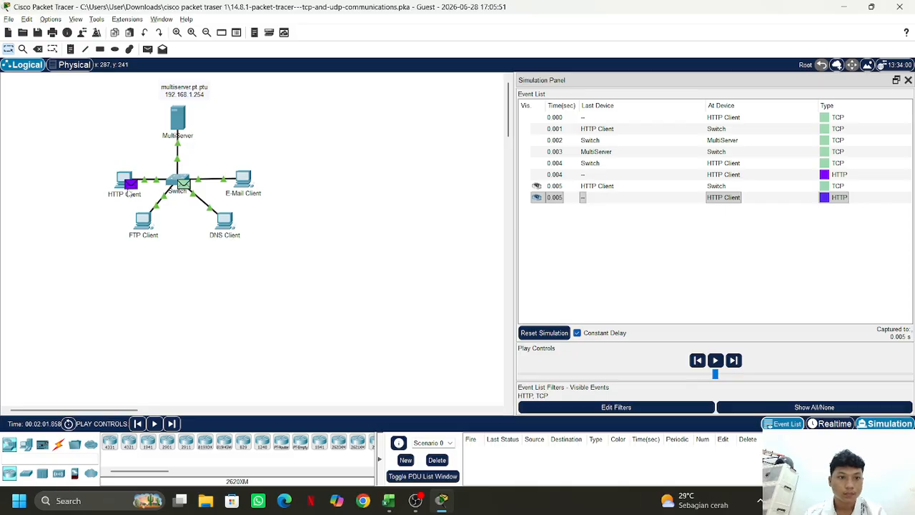
Step: Examine the OSI model of the HTTP Client's 0.005 s HTTP PDU with its information clear of the event list, and close it
{"action": "left_click", "coordinate": [130, 188]}
{"action": "left_click", "coordinate": [601, 105]}
{"action": "left_click", "coordinate": [134, 187]}
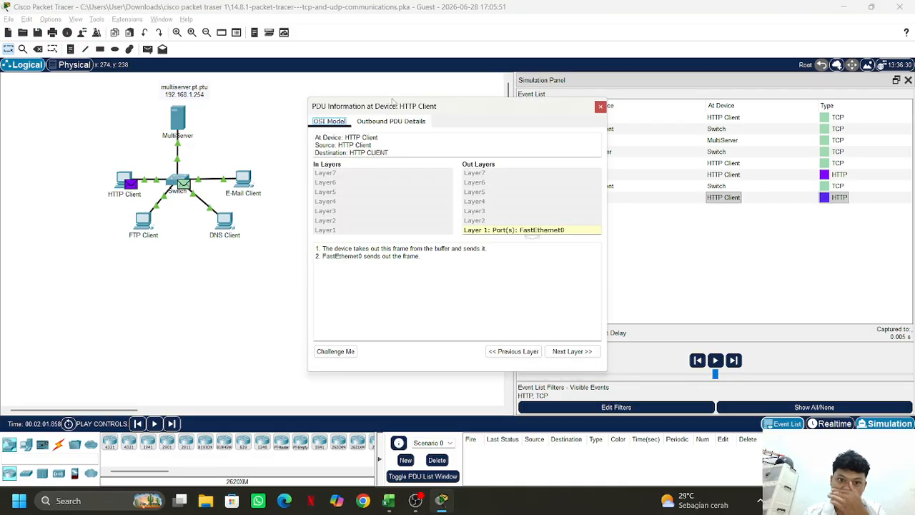
{"action": "left_click_drag", "start_coordinate": [394, 104], "coordinate": [133, 101]}
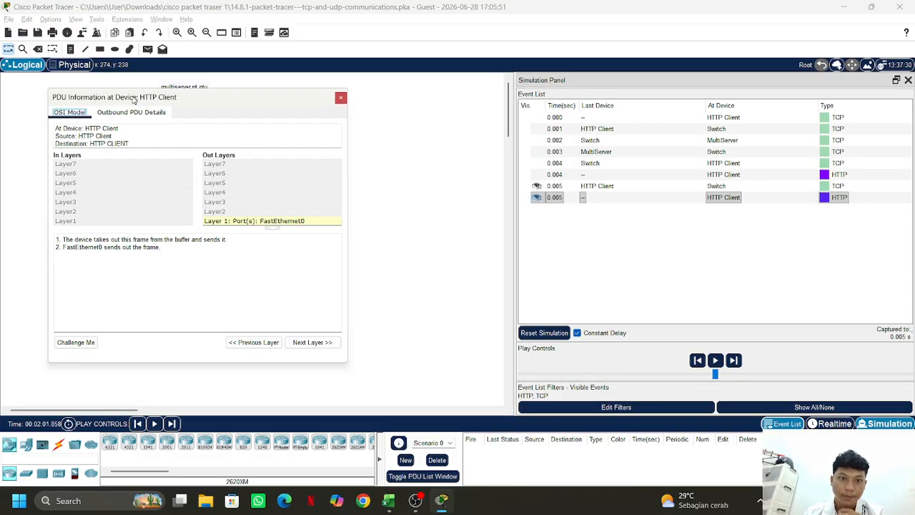
{"action": "left_click", "coordinate": [340, 97]}
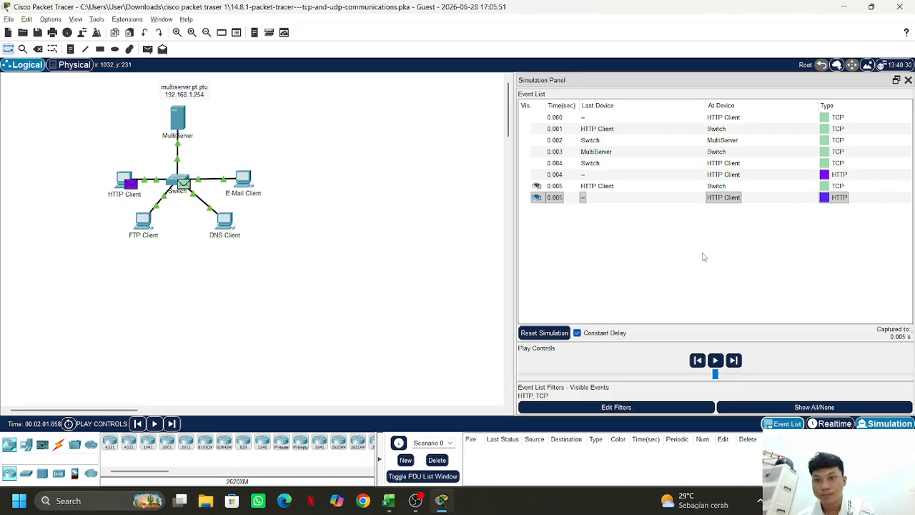
Step: Play the simulation on to 0.007 s and advance it event by event to 0.009 s
{"action": "left_click", "coordinate": [716, 360]}
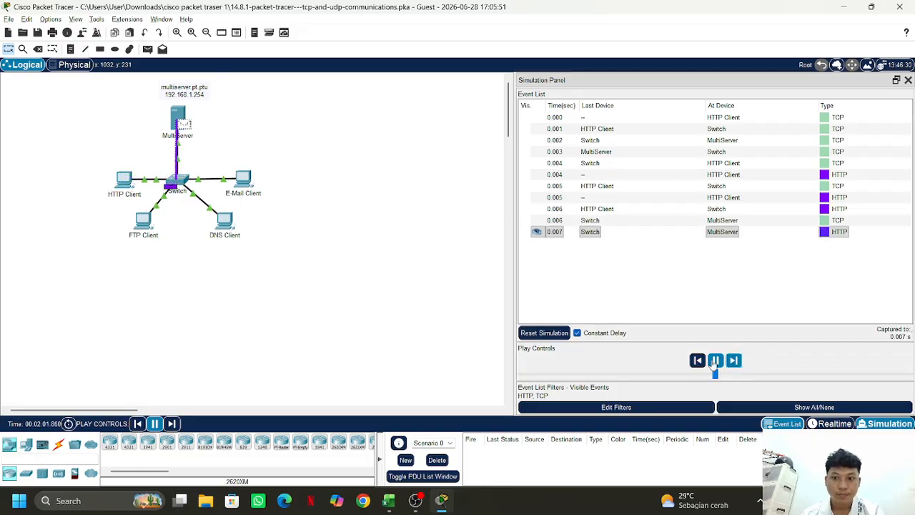
{"action": "left_click", "coordinate": [741, 362]}
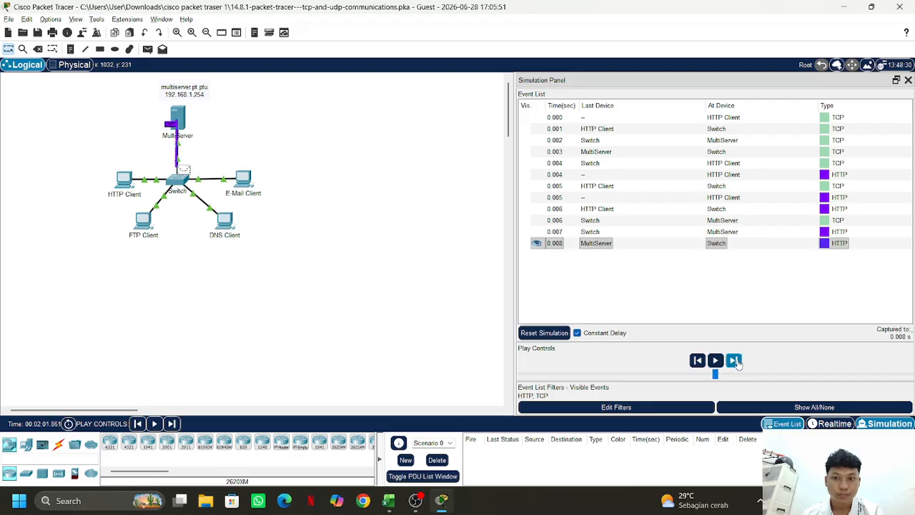
{"action": "left_click", "coordinate": [735, 361]}
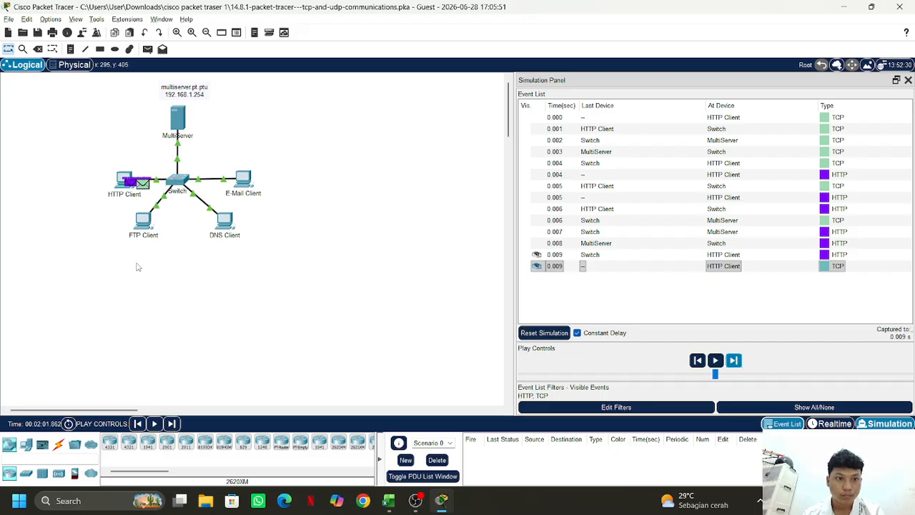
Step: Examine the OSI model of the HTTP Client's 0.009 s TCP PDU and close the information
{"action": "left_click", "coordinate": [829, 267]}
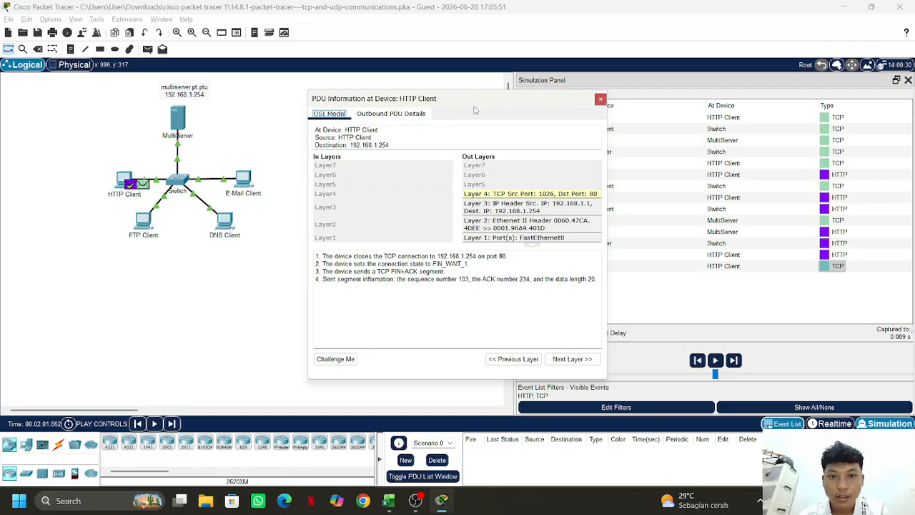
{"action": "left_click_drag", "start_coordinate": [471, 99], "coordinate": [447, 96]}
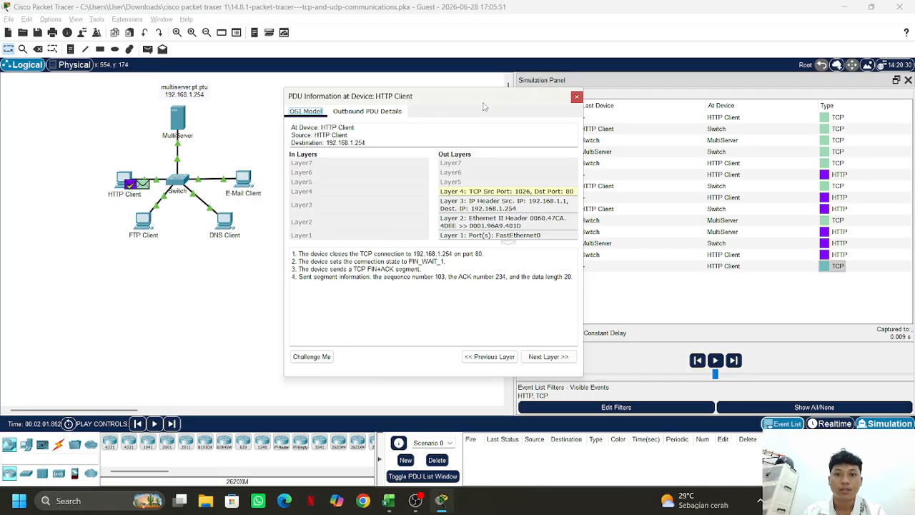
{"action": "left_click", "coordinate": [577, 97]}
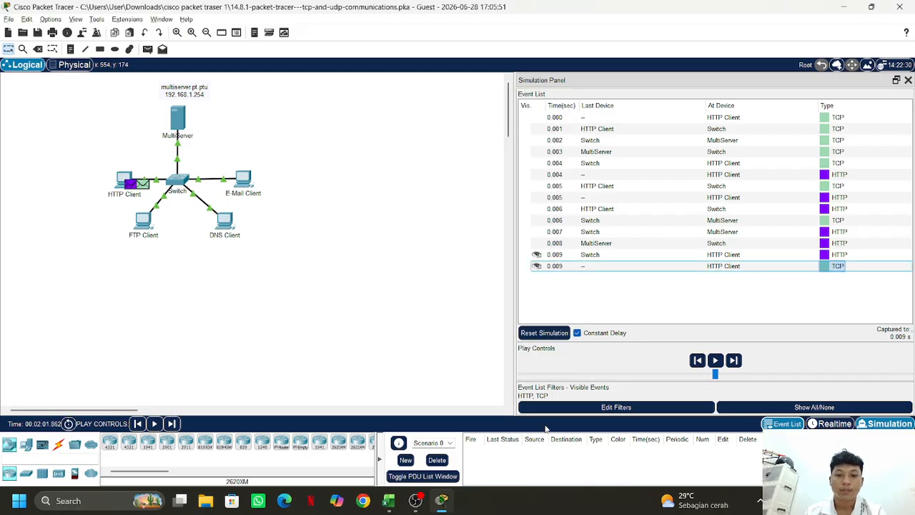
Step: Review the activity instructions for Part 2 on examining HTTP, FTP and DNS traffic, and put them away
{"action": "mouse_move", "coordinate": [443, 501]}
{"action": "left_click", "coordinate": [358, 440]}
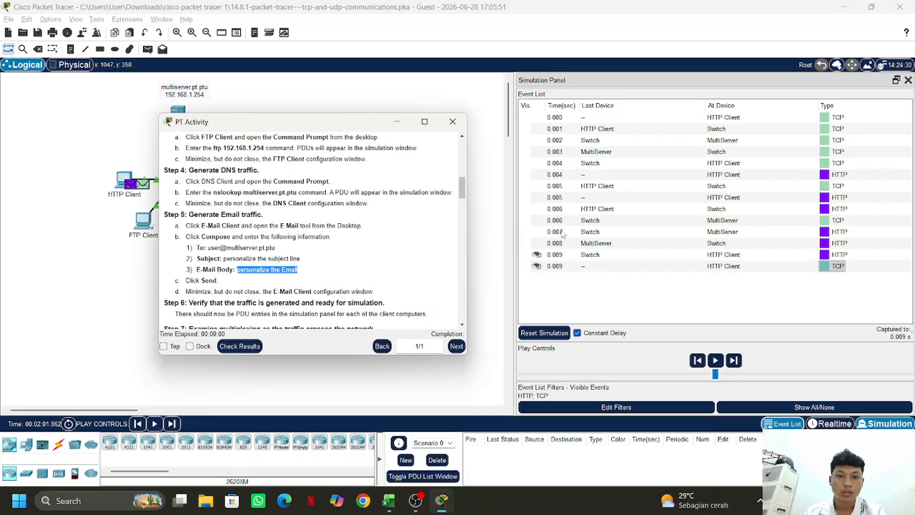
{"action": "scroll", "coordinate": [273, 237], "scroll_direction": "down", "scroll_amount": 3}
{"action": "scroll", "coordinate": [217, 246], "scroll_direction": "down", "scroll_amount": 10}
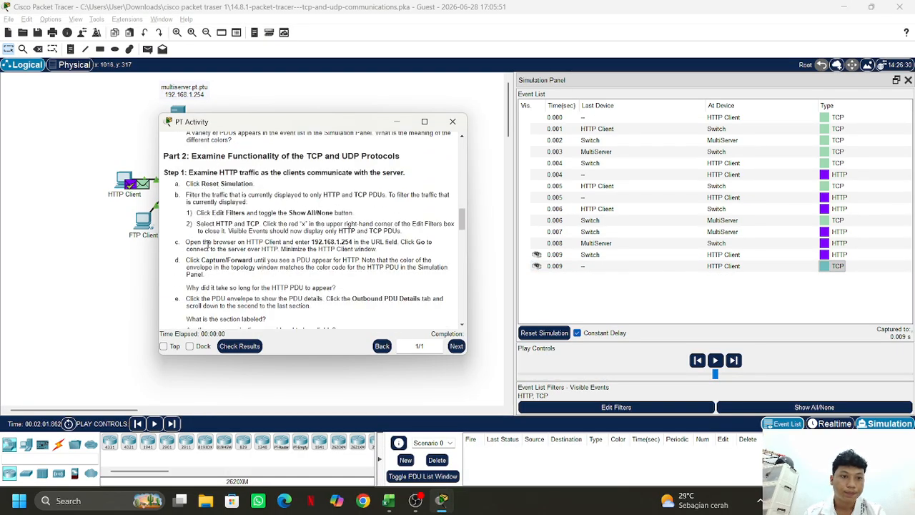
{"action": "scroll", "coordinate": [239, 262], "scroll_direction": "down", "scroll_amount": 10}
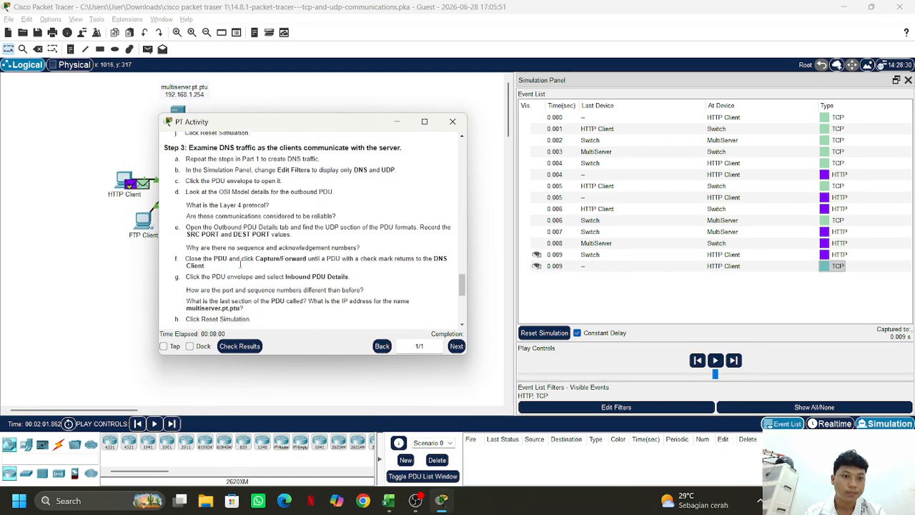
{"action": "scroll", "coordinate": [245, 264], "scroll_direction": "up", "scroll_amount": 3}
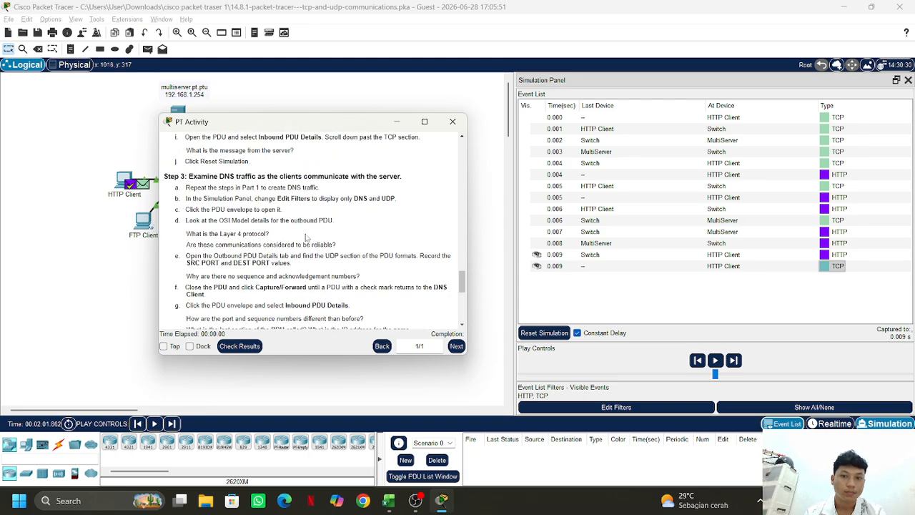
{"action": "scroll", "coordinate": [261, 225], "scroll_direction": "up", "scroll_amount": 5}
{"action": "scroll", "coordinate": [261, 228], "scroll_direction": "up", "scroll_amount": 5}
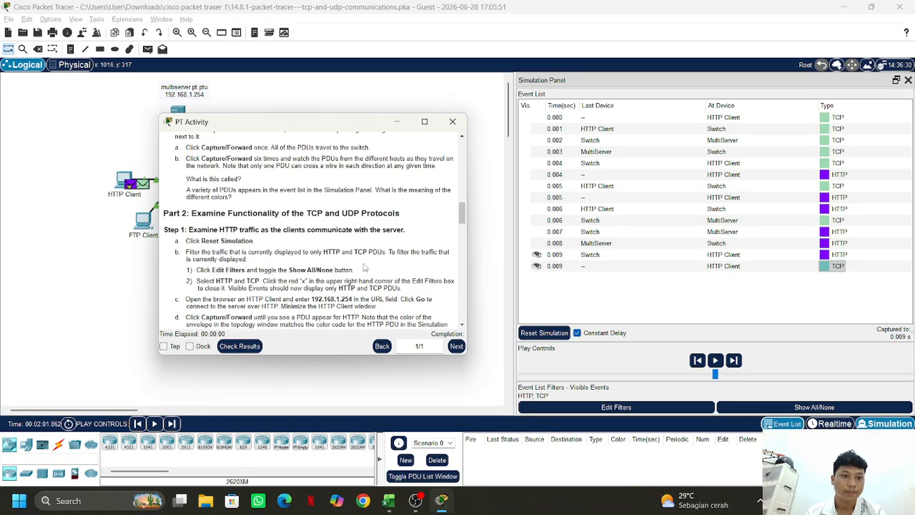
{"action": "scroll", "coordinate": [364, 269], "scroll_direction": "down", "scroll_amount": 2}
{"action": "left_click", "coordinate": [398, 121]}
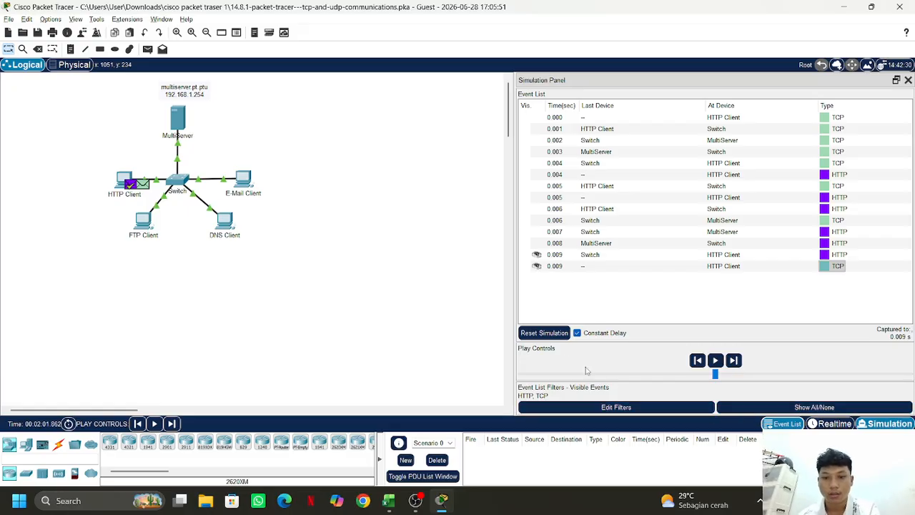
Step: Reset the simulation and submit a username at the pending FTP login in the FTP Client's command prompt
{"action": "left_click", "coordinate": [544, 334]}
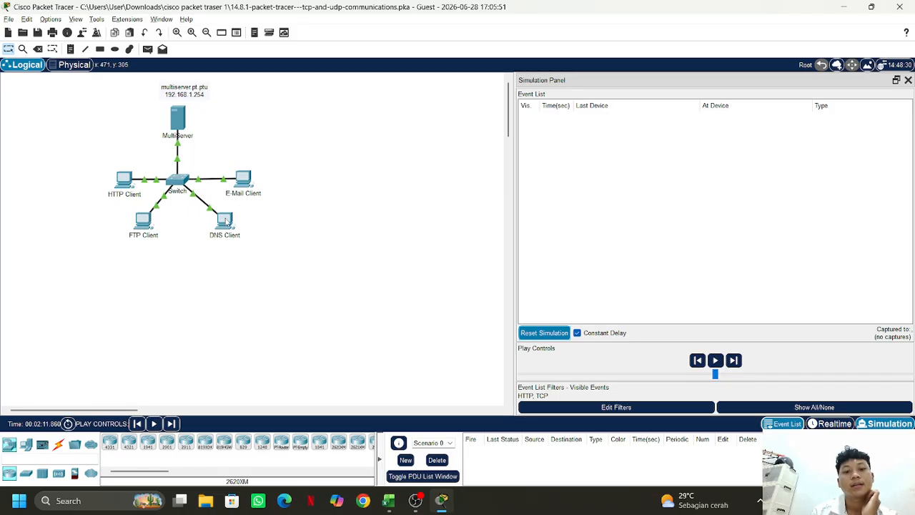
{"action": "left_click", "coordinate": [144, 225]}
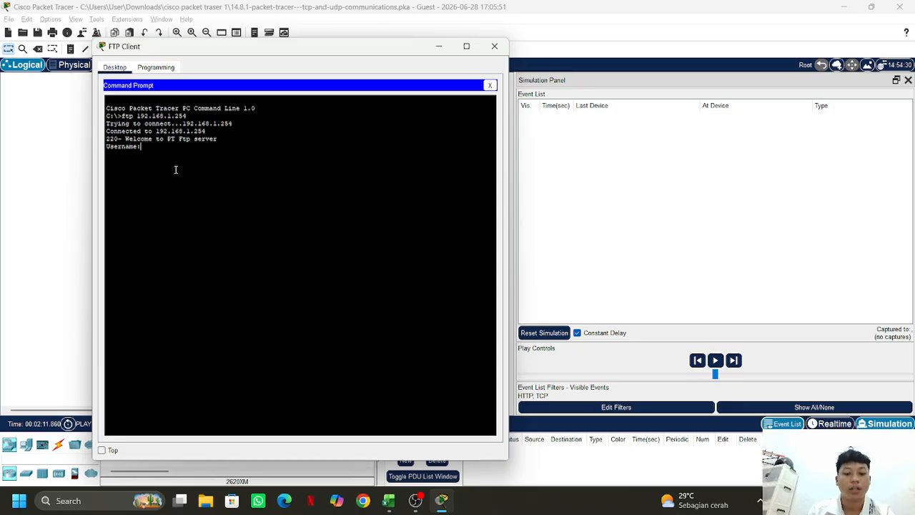
{"action": "type", "text": "ikal"}
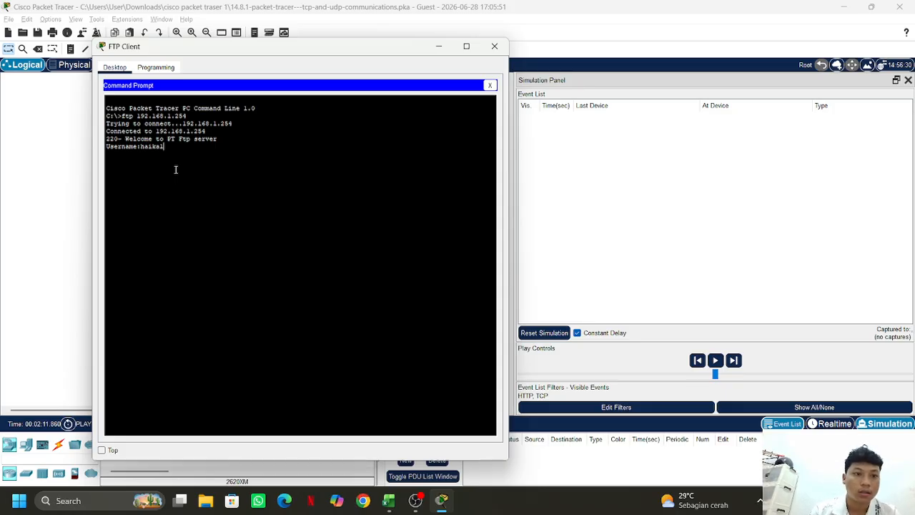
{"action": "key", "text": "Return"}
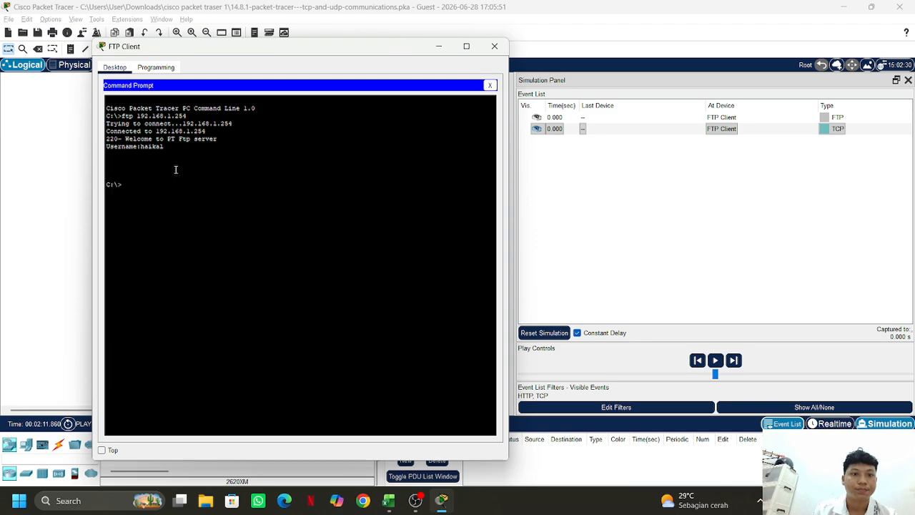
Step: Run ftp 192.168.1.254 again from the FTP Client's command prompt and reset the simulation
{"action": "key", "text": "Up"}
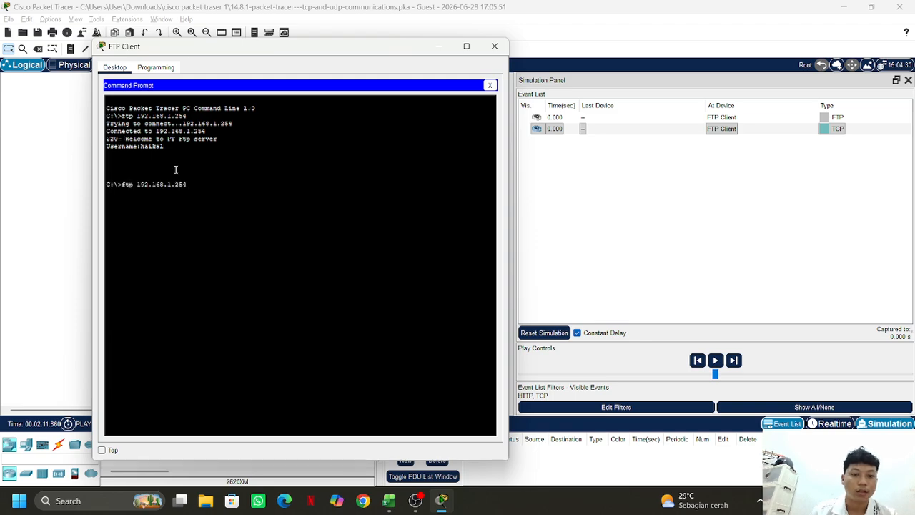
{"action": "key", "text": "Return"}
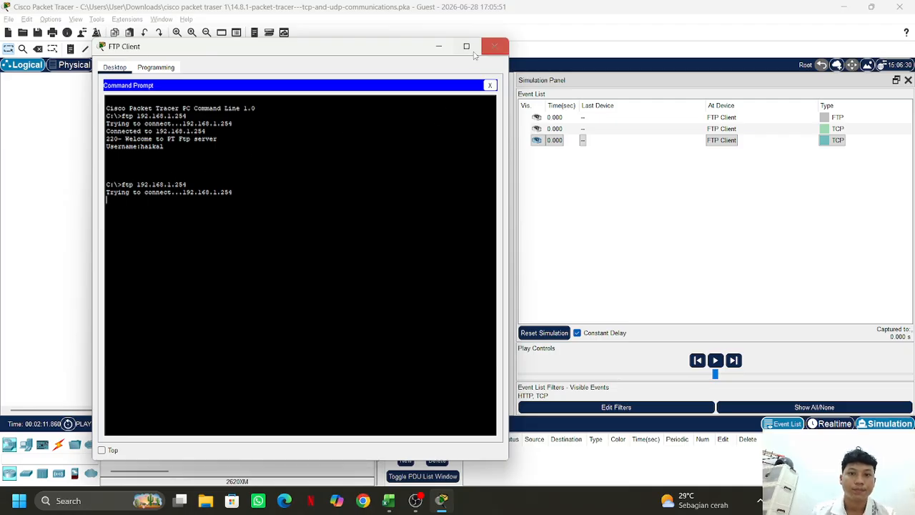
{"action": "left_click", "coordinate": [558, 332]}
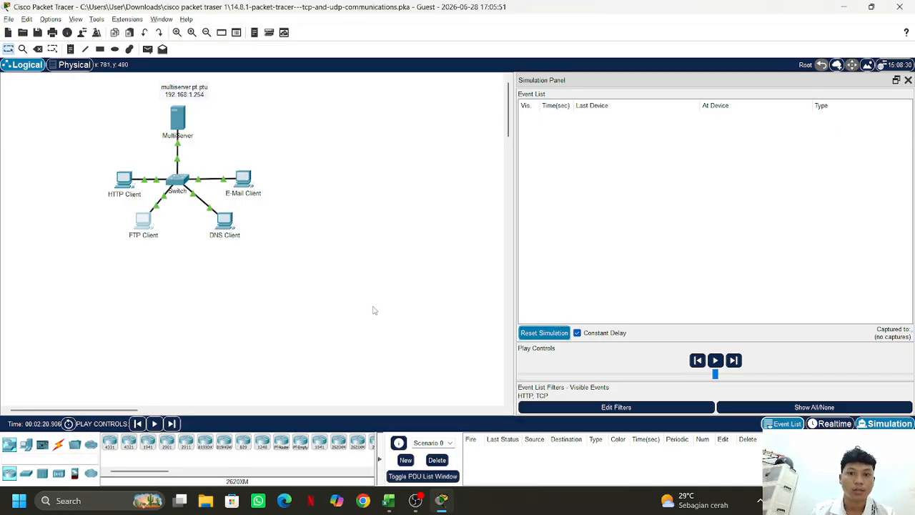
Step: Submit a username at the FTP Client's new login, run ftp 192.168.1.254 once more, and minimize the client
{"action": "key", "text": "alt+Tab"}
{"action": "type", "text": "ha"}
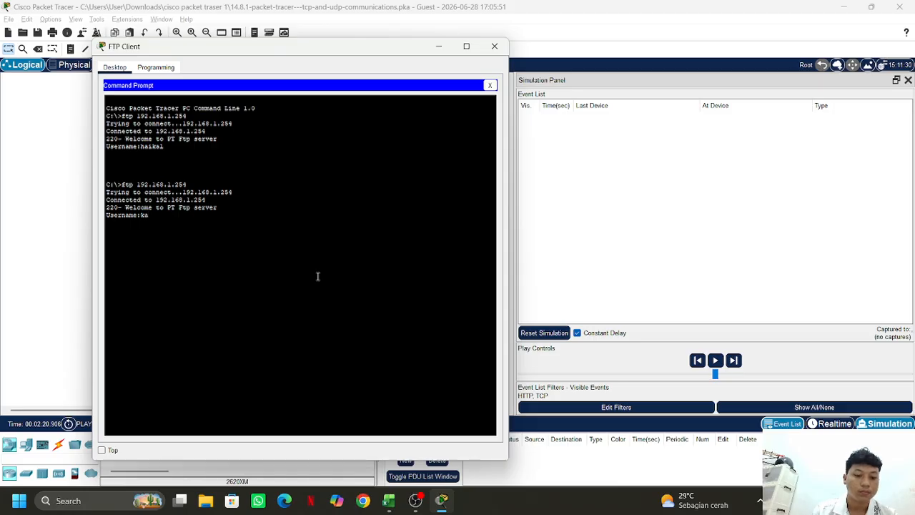
{"action": "key", "text": "Return"}
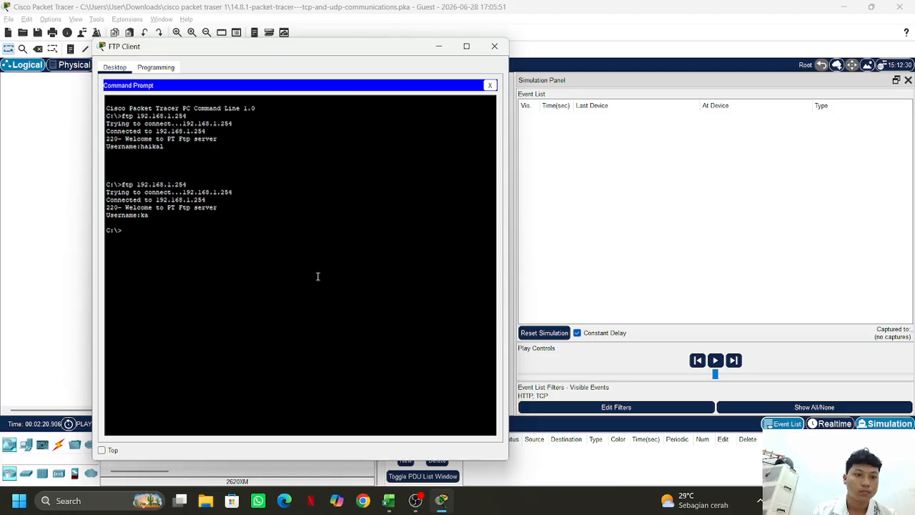
{"action": "key", "text": "Up"}
{"action": "key", "text": "Return"}
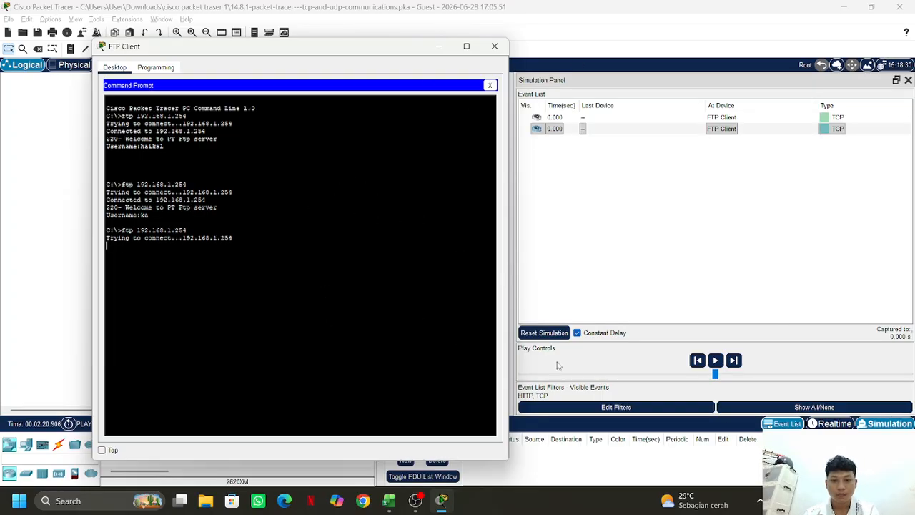
{"action": "left_click", "coordinate": [450, 50]}
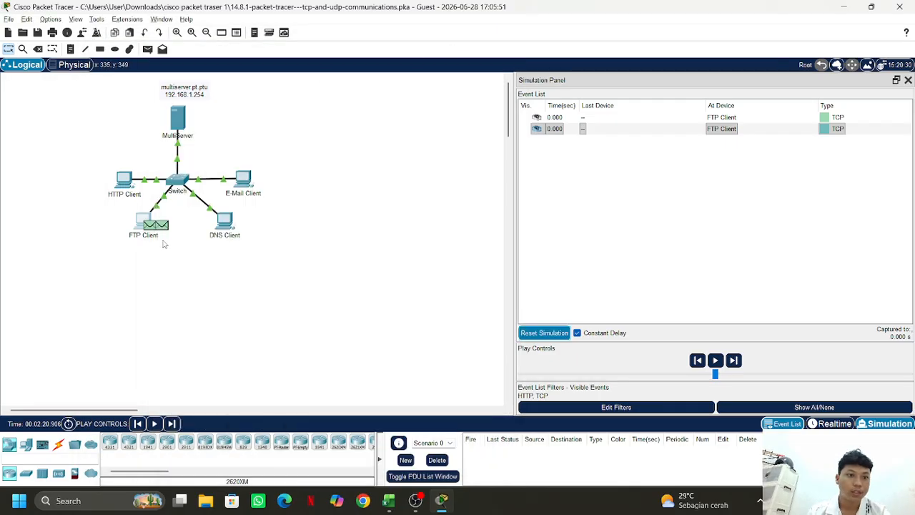
Step: Examine the OSI model and the outbound IP and TCP header fields of the FTP Client's TCP PDU at 0.000 s
{"action": "left_click", "coordinate": [158, 225]}
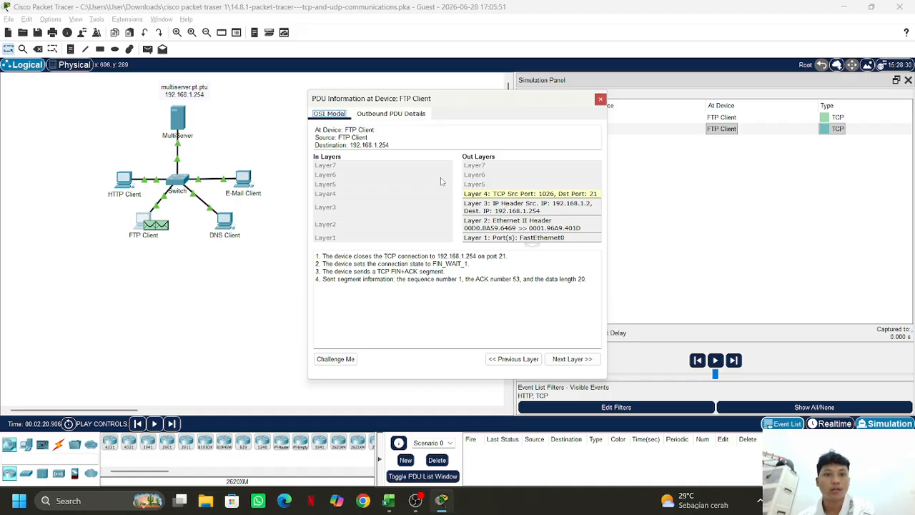
{"action": "left_click", "coordinate": [399, 115]}
{"action": "scroll", "coordinate": [415, 222], "scroll_direction": "down", "scroll_amount": 2}
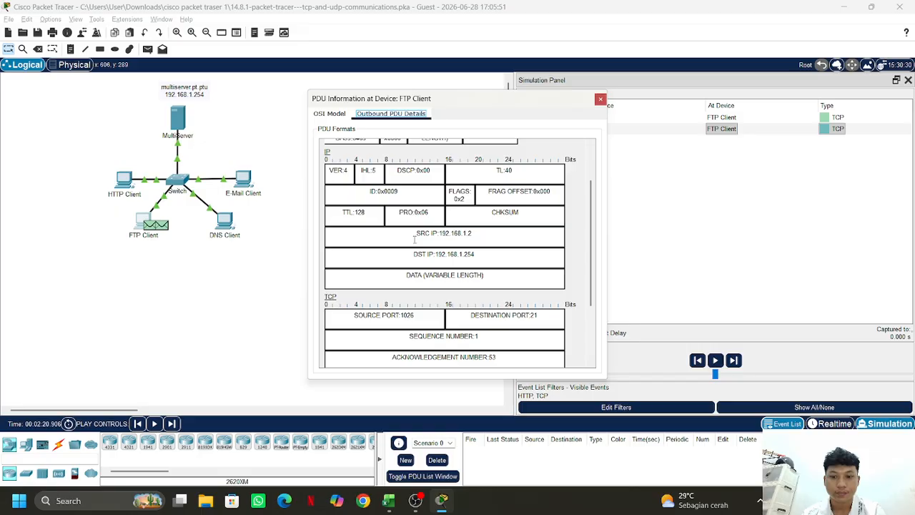
{"action": "scroll", "coordinate": [414, 236], "scroll_direction": "up", "scroll_amount": 1}
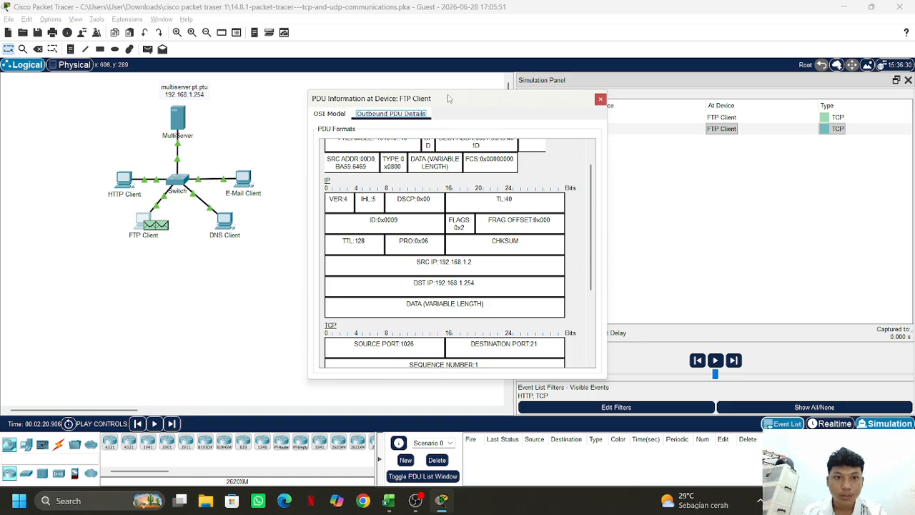
{"action": "left_click_drag", "start_coordinate": [447, 94], "coordinate": [288, 87]}
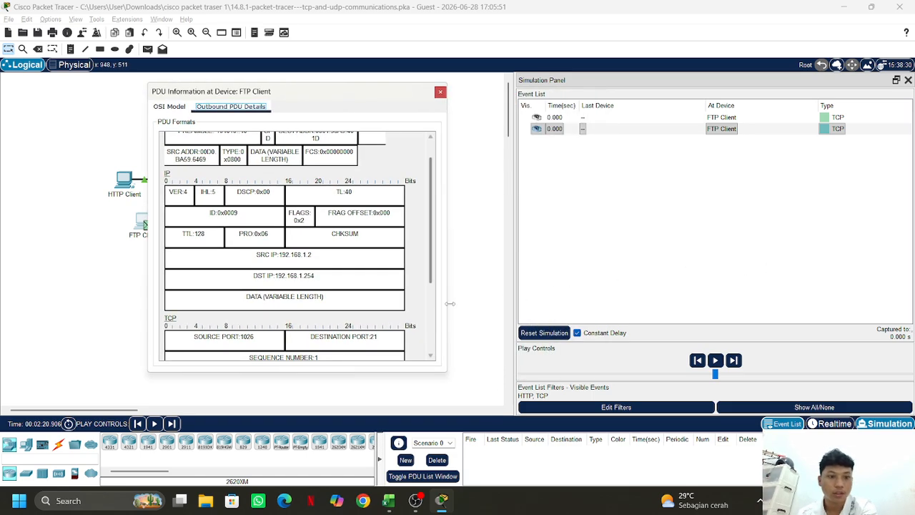
{"action": "scroll", "coordinate": [450, 303], "scroll_direction": "down", "scroll_amount": 3}
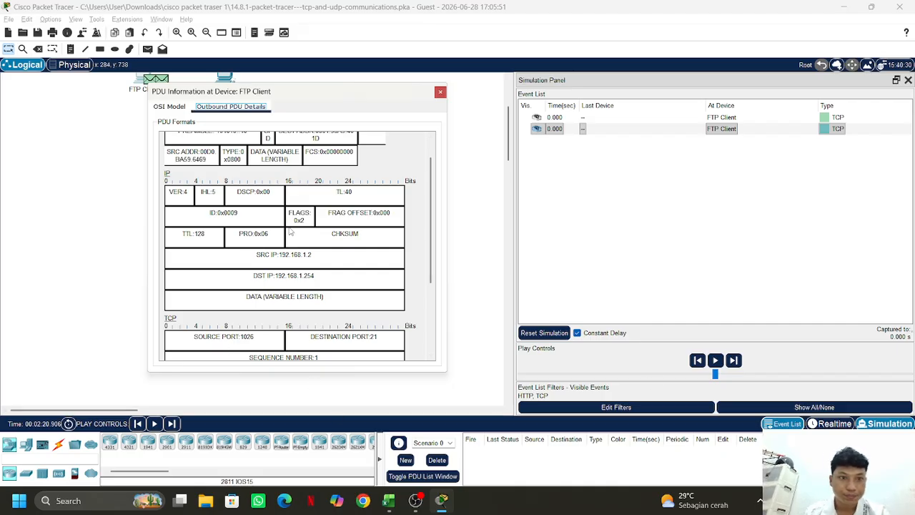
{"action": "scroll", "coordinate": [309, 243], "scroll_direction": "down", "scroll_amount": 4}
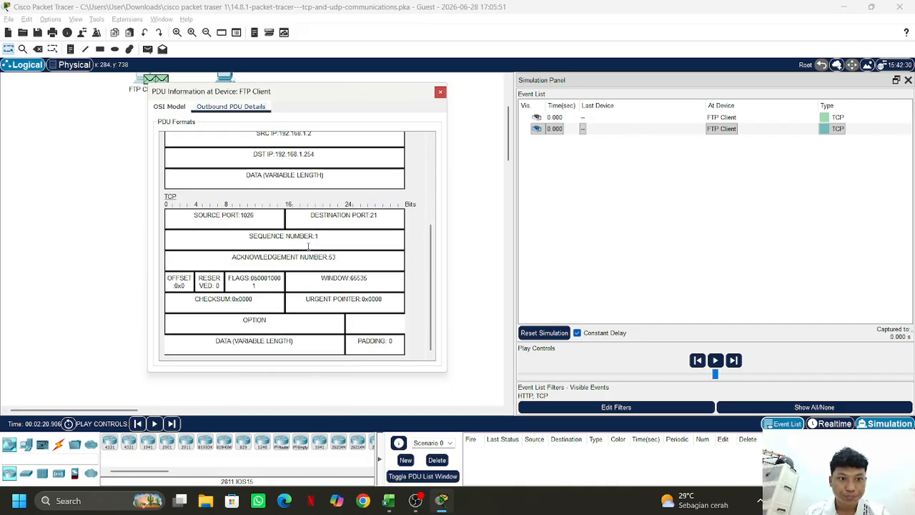
Step: Advance the simulation to 0.002 s and shift the FTP Client's PDU information to uncover the topology
{"action": "left_click", "coordinate": [738, 364]}
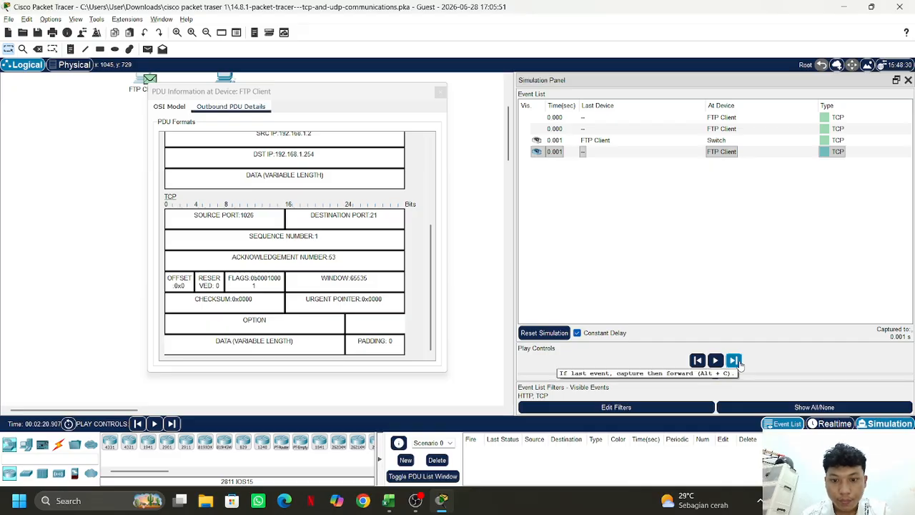
{"action": "left_click", "coordinate": [735, 361]}
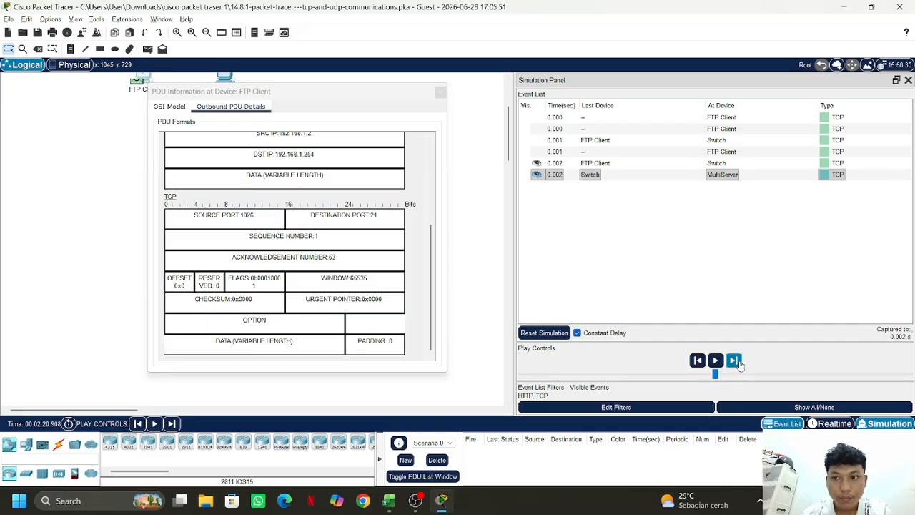
{"action": "left_click_drag", "start_coordinate": [326, 91], "coordinate": [418, 113]}
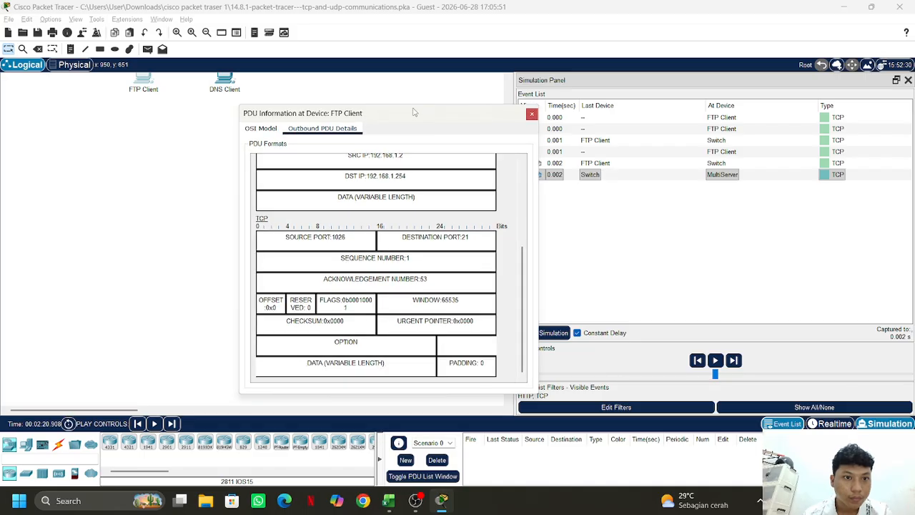
Step: Bring the topology back into view and advance the simulation of the FTP Client's TCP exchange to 0.005 s
{"action": "scroll", "coordinate": [129, 183], "scroll_direction": "up", "scroll_amount": 3}
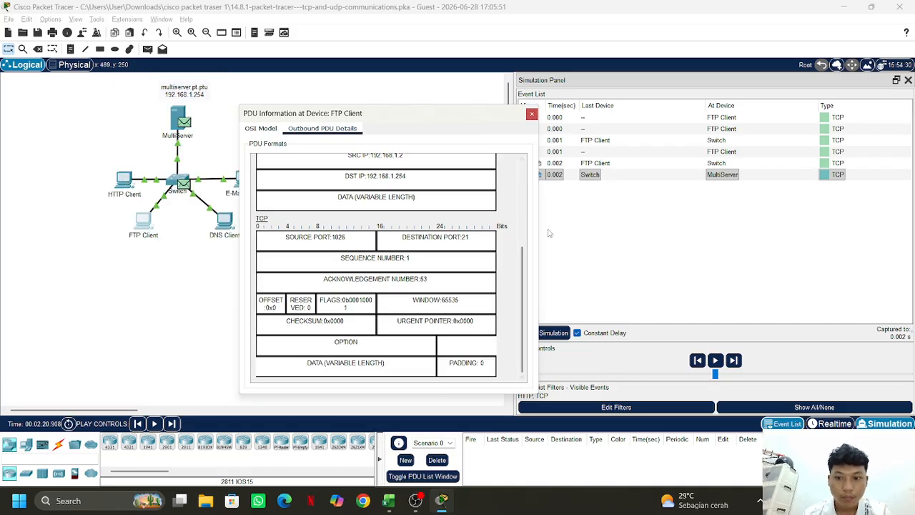
{"action": "left_click", "coordinate": [734, 360]}
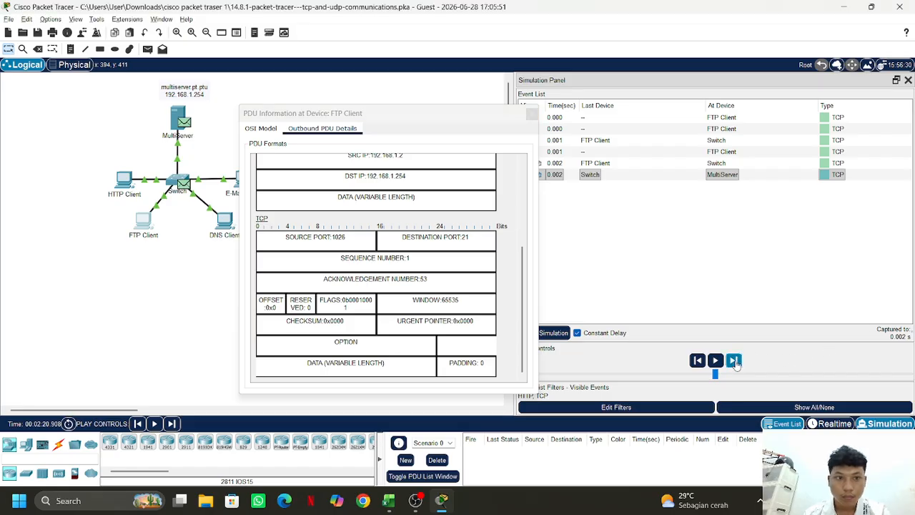
{"action": "left_click", "coordinate": [735, 360]}
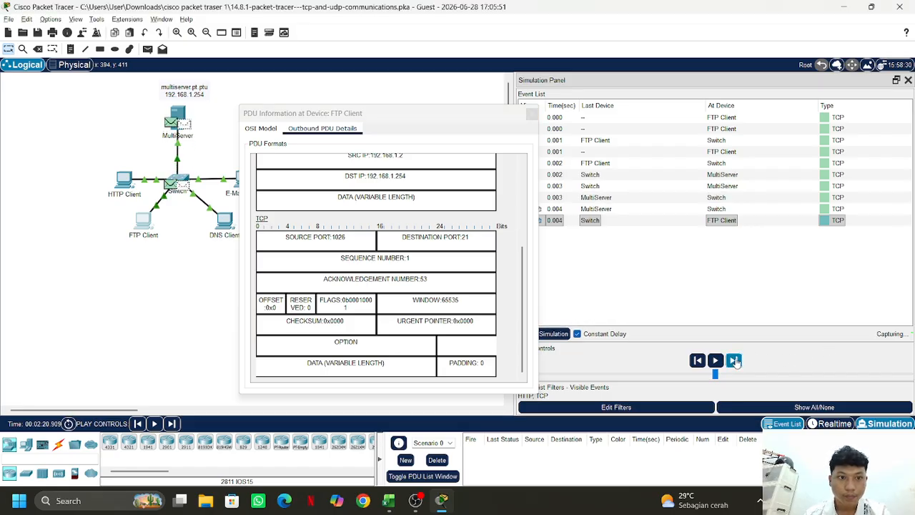
{"action": "left_click", "coordinate": [735, 361]}
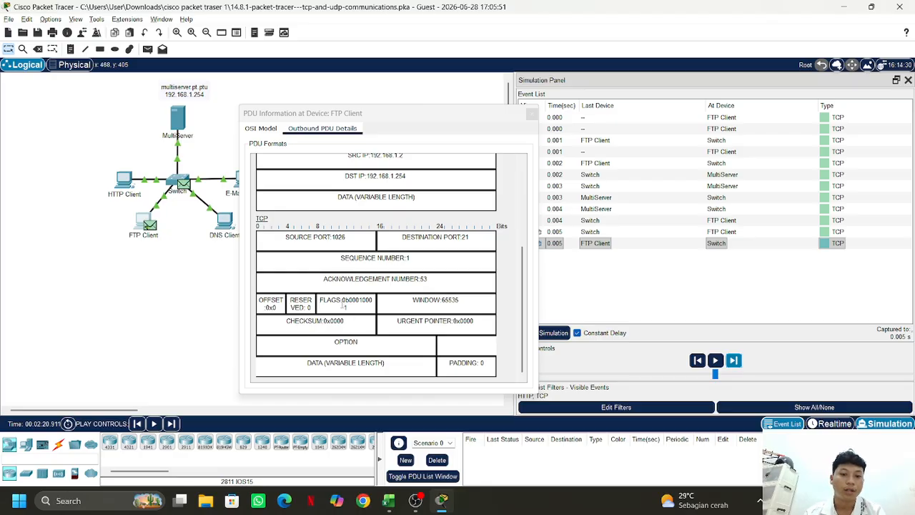
Step: Review the OSI model layers and TCP connection-closing notes of the FTP Client's PDU, and close its PDU information
{"action": "left_click", "coordinate": [260, 129]}
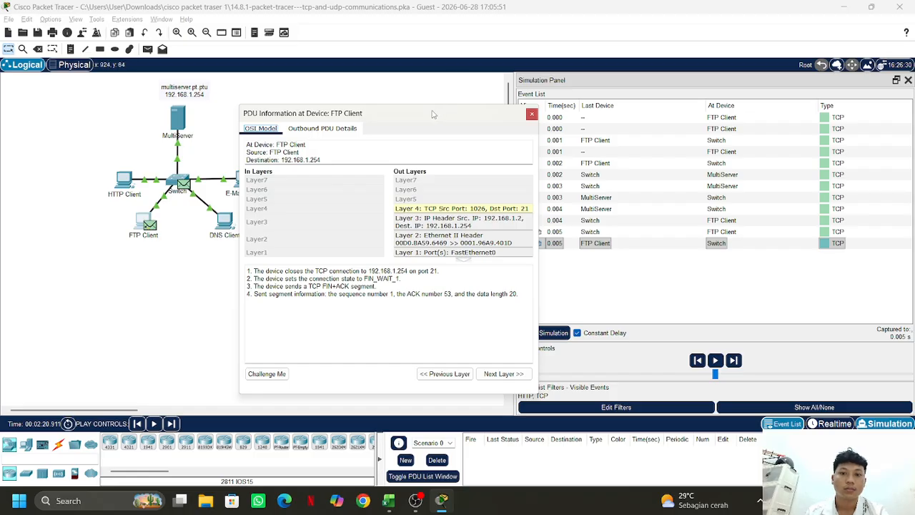
{"action": "left_click_drag", "start_coordinate": [437, 113], "coordinate": [363, 115]}
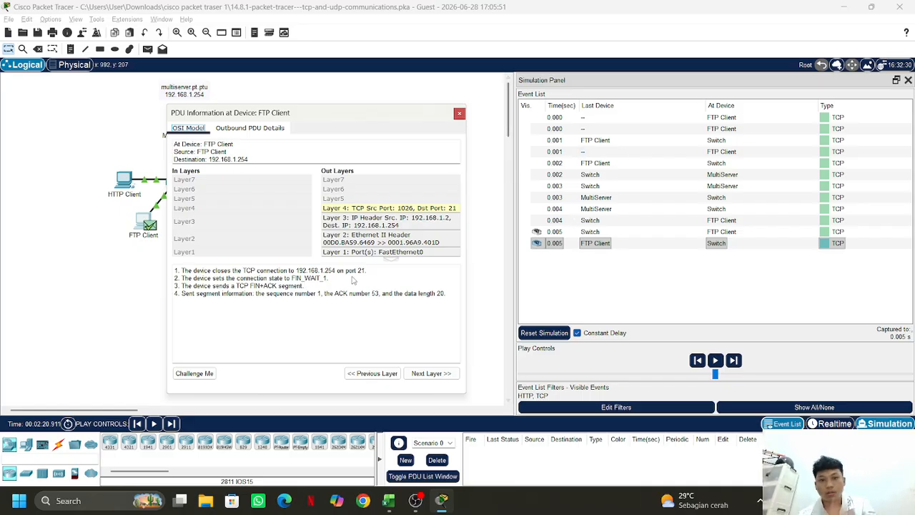
{"action": "left_click", "coordinate": [459, 113]}
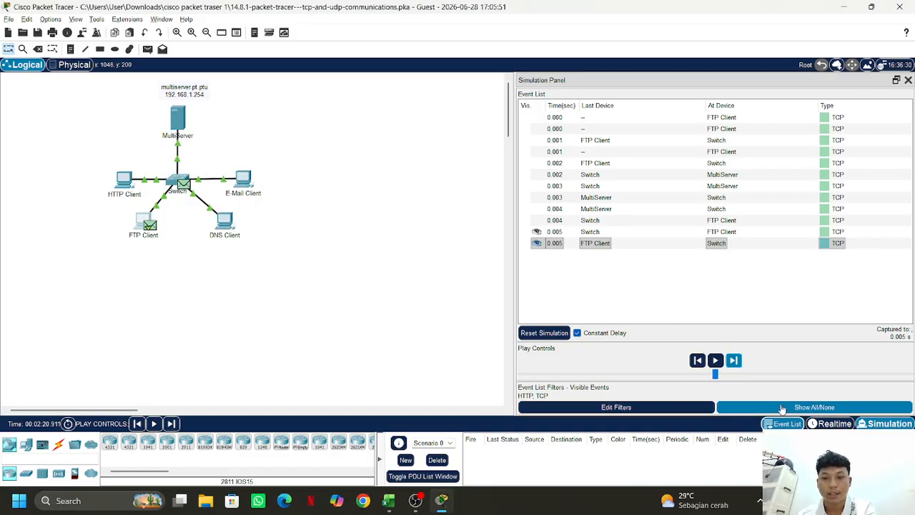
Step: Reset the simulation and edit the event filters, disabling TCP and HTTP and enabling UDP
{"action": "left_click", "coordinate": [561, 334]}
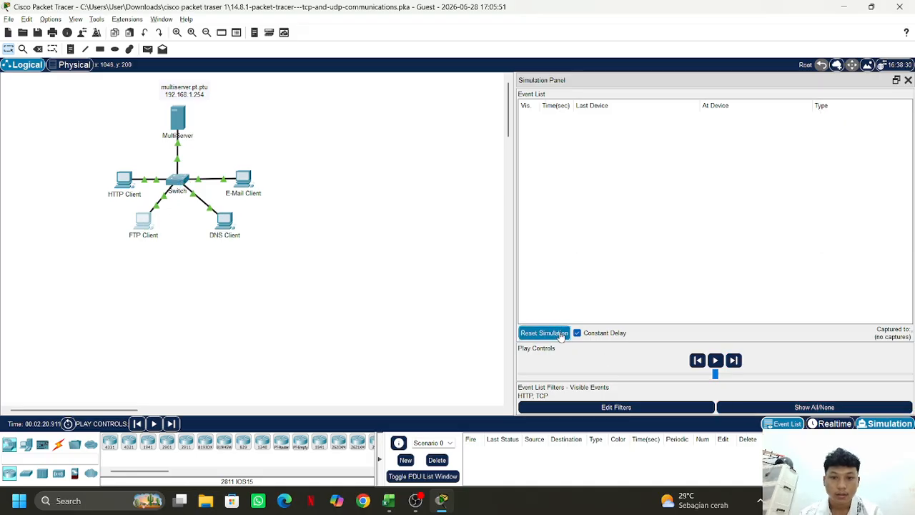
{"action": "left_click", "coordinate": [630, 406]}
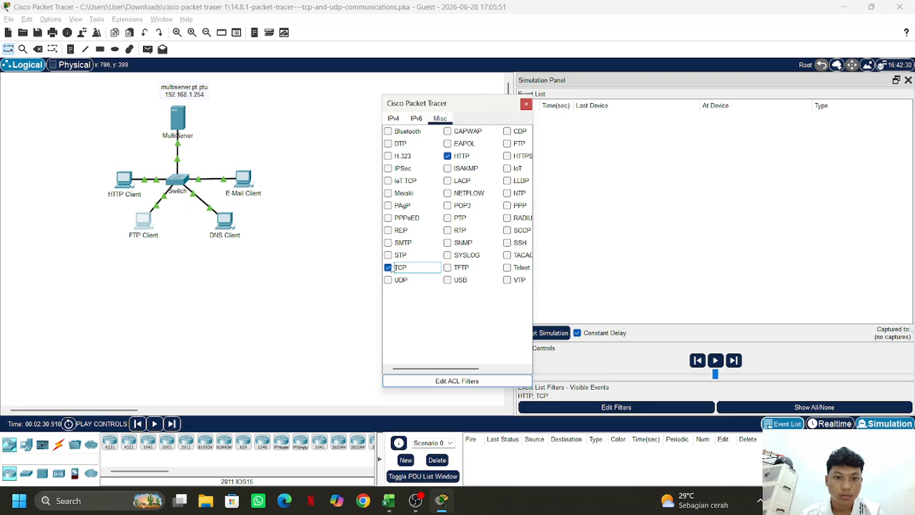
{"action": "left_click", "coordinate": [390, 269]}
{"action": "left_click", "coordinate": [448, 158]}
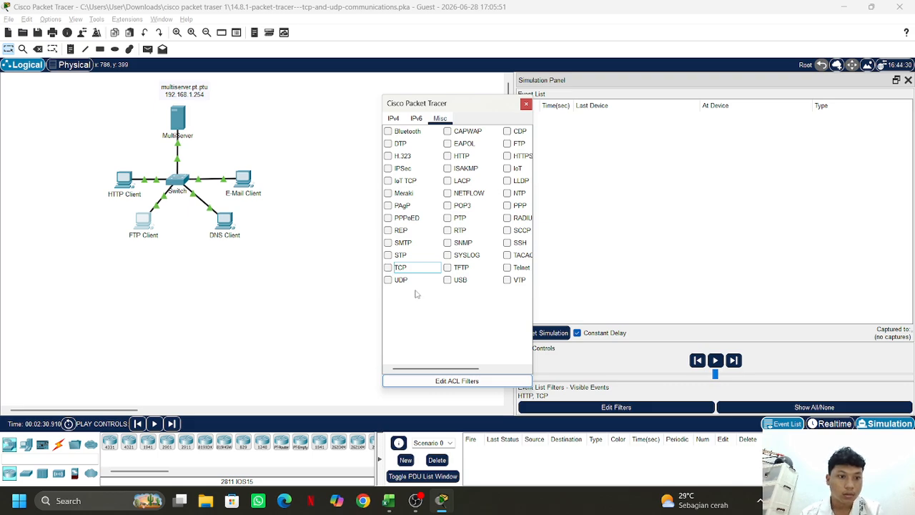
{"action": "left_click", "coordinate": [390, 280]}
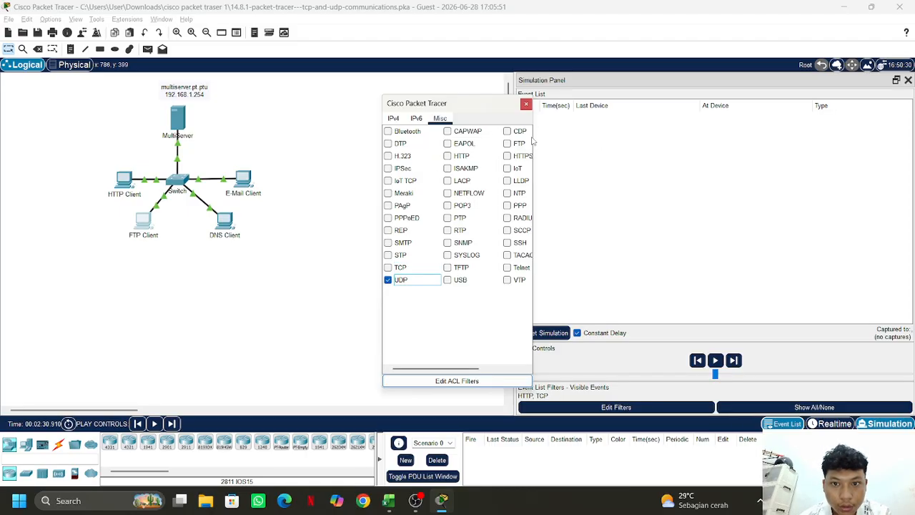
{"action": "left_click_drag", "start_coordinate": [533, 142], "coordinate": [591, 143]}
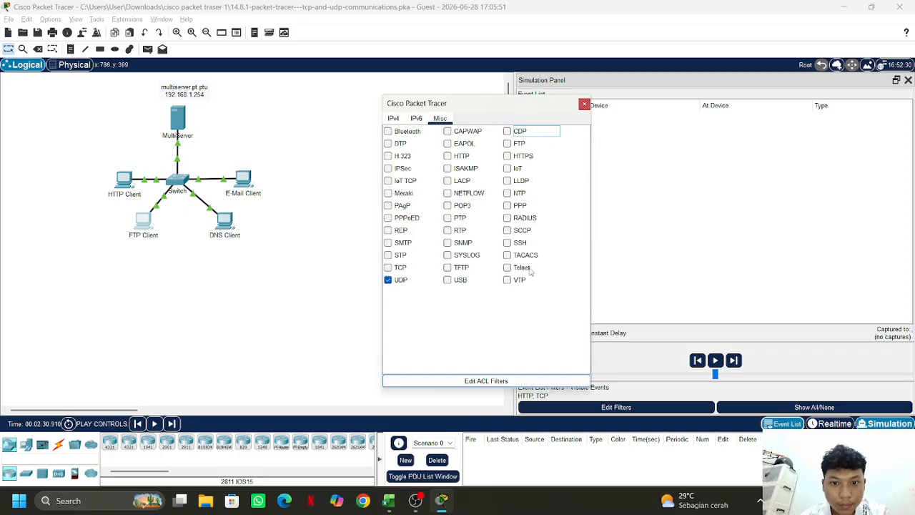
Step: Enable DNS among the IPv4 event filters, check the remaining filter categories, and close the filter settings
{"action": "left_click", "coordinate": [394, 118]}
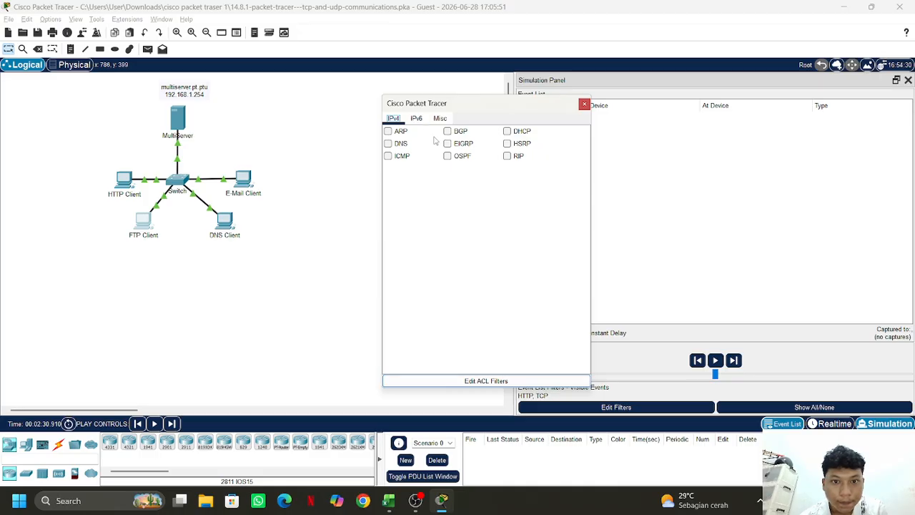
{"action": "left_click", "coordinate": [389, 144]}
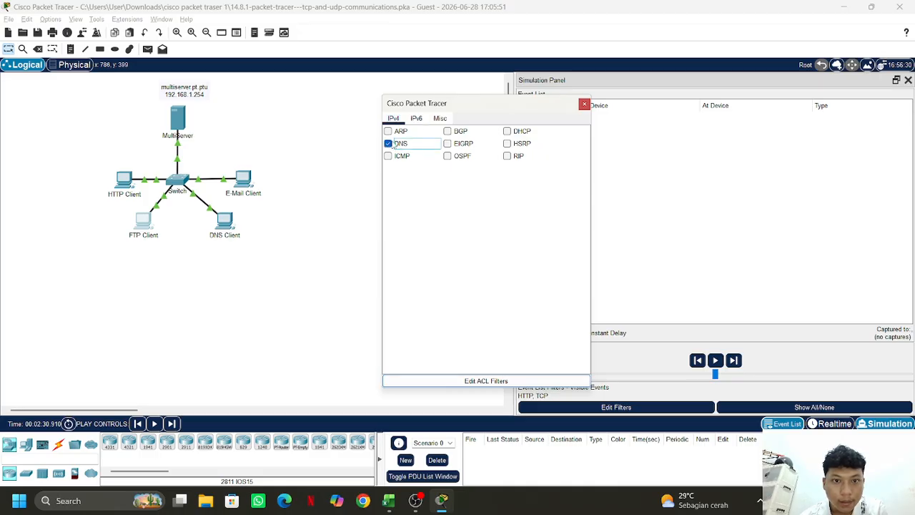
{"action": "left_click", "coordinate": [417, 118]}
{"action": "left_click", "coordinate": [440, 118]}
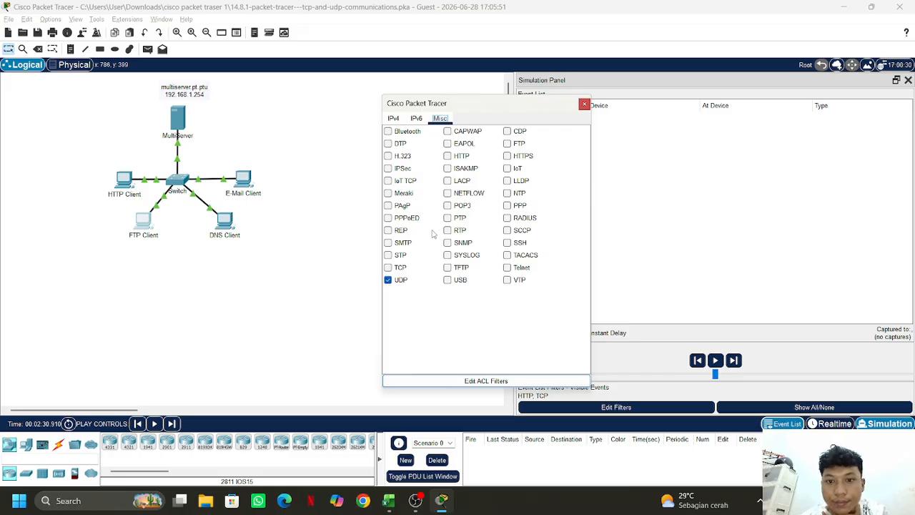
{"action": "left_click", "coordinate": [394, 119]}
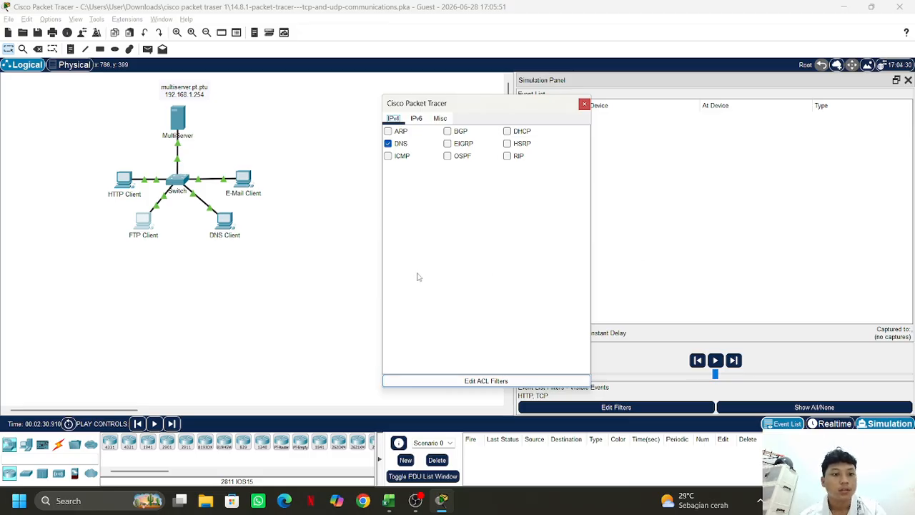
{"action": "left_click", "coordinate": [584, 104]}
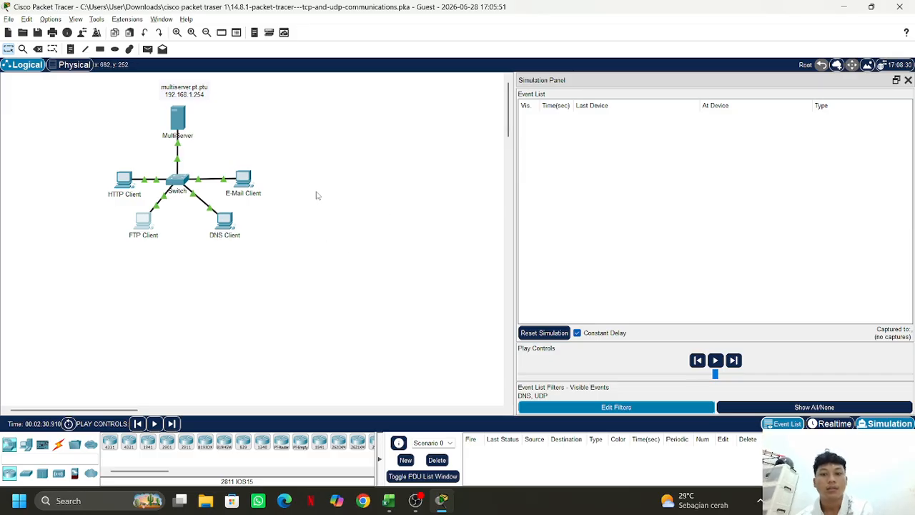
{"action": "left_click", "coordinate": [225, 220]}
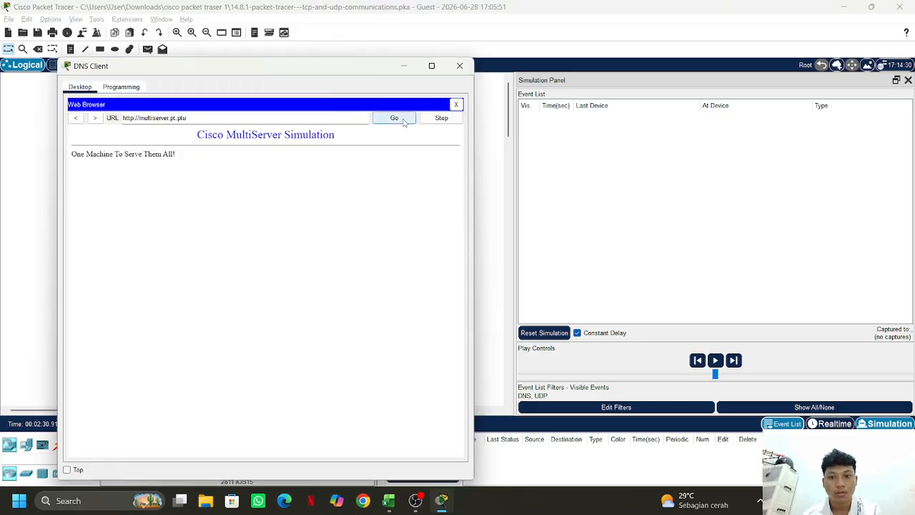
{"action": "left_click", "coordinate": [394, 118]}
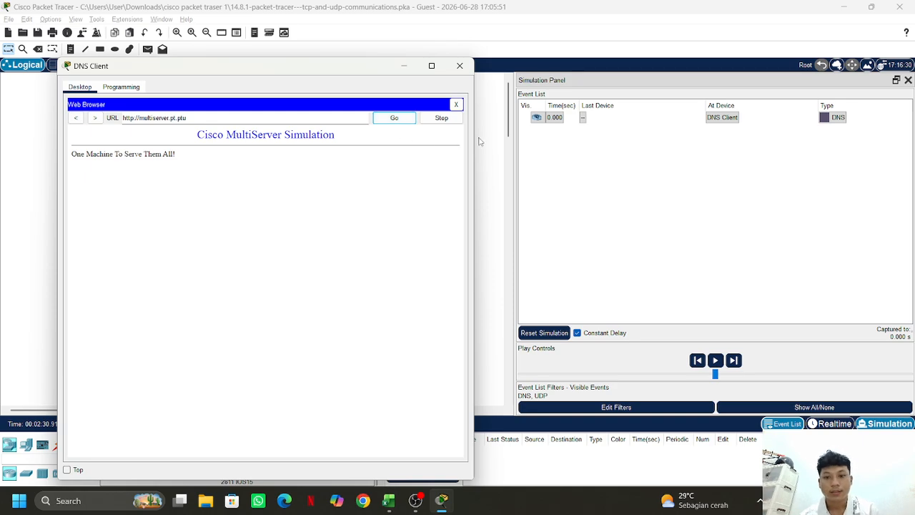
{"action": "left_click", "coordinate": [401, 65]}
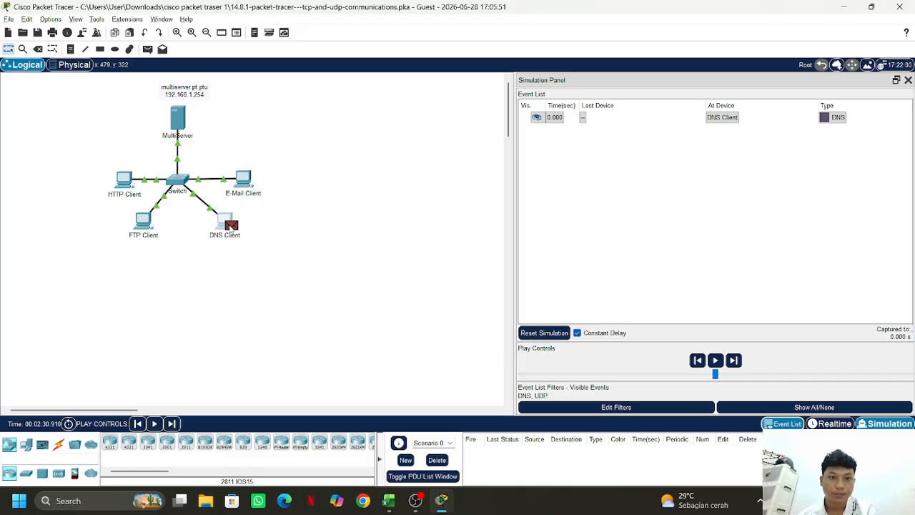
Step: Examine the OSI model and the outbound IP, UDP and DNS header fields of the DNS Client's query PDU
{"action": "left_click", "coordinate": [232, 226]}
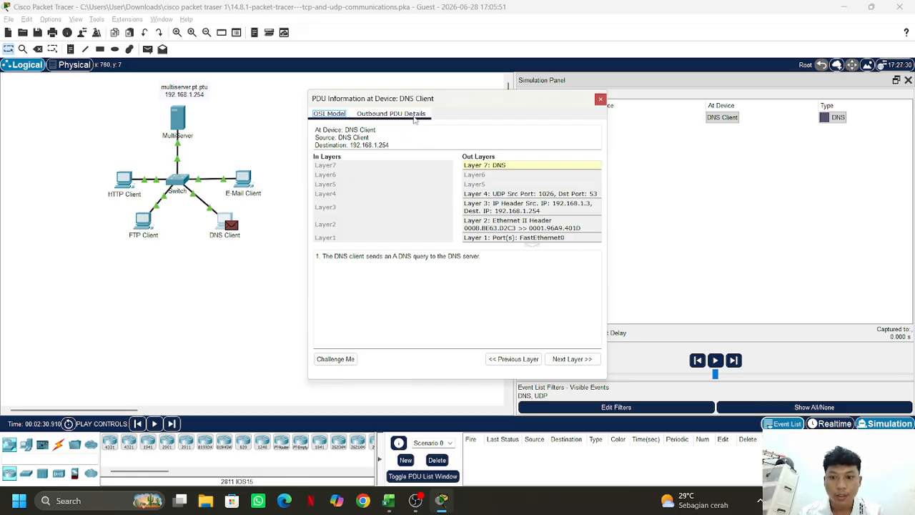
{"action": "left_click", "coordinate": [413, 118]}
{"action": "scroll", "coordinate": [387, 243], "scroll_direction": "down", "scroll_amount": 5}
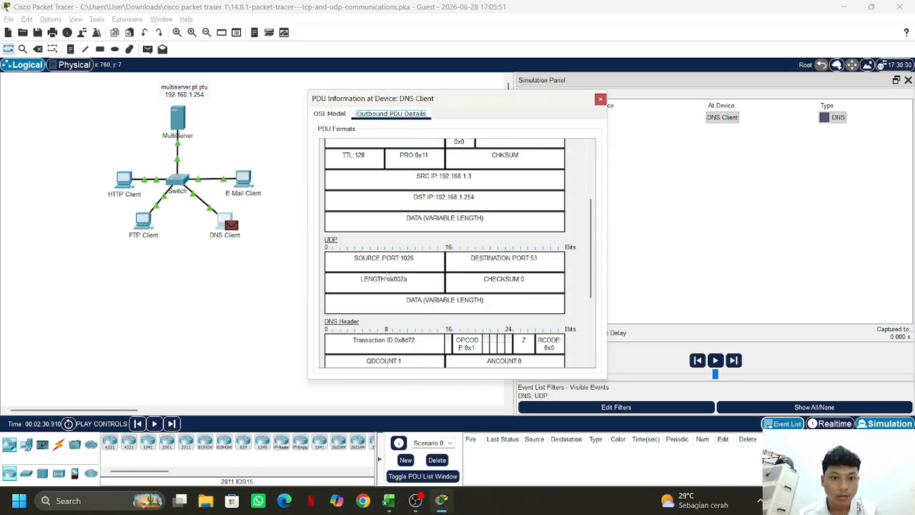
Step: Advance the simulation to 0.004 s and open the PDU information of the DNS reply at the DNS Client
{"action": "left_click", "coordinate": [734, 360]}
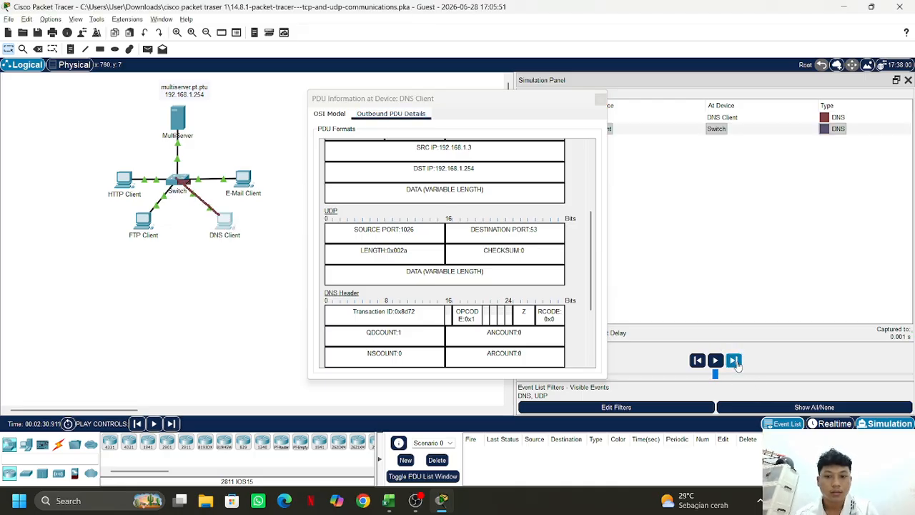
{"action": "left_click", "coordinate": [734, 360]}
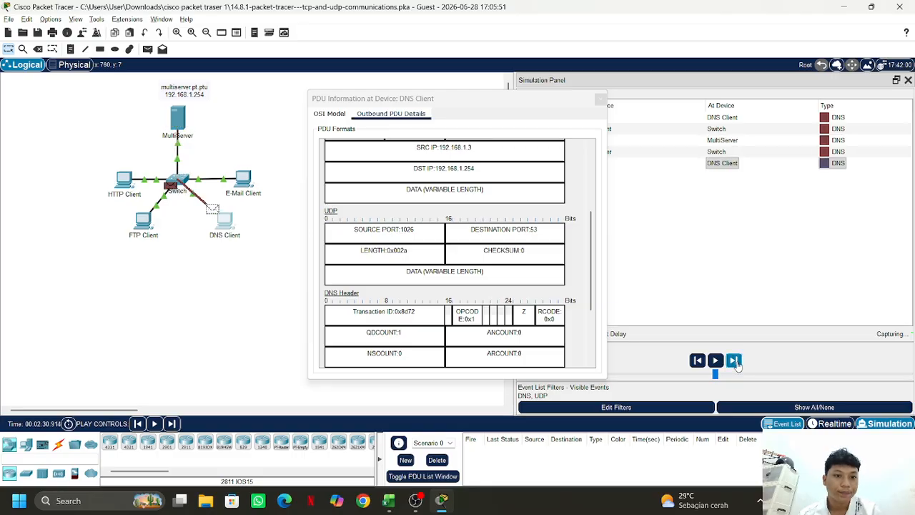
{"action": "left_click", "coordinate": [231, 226]}
{"action": "left_click", "coordinate": [231, 226]}
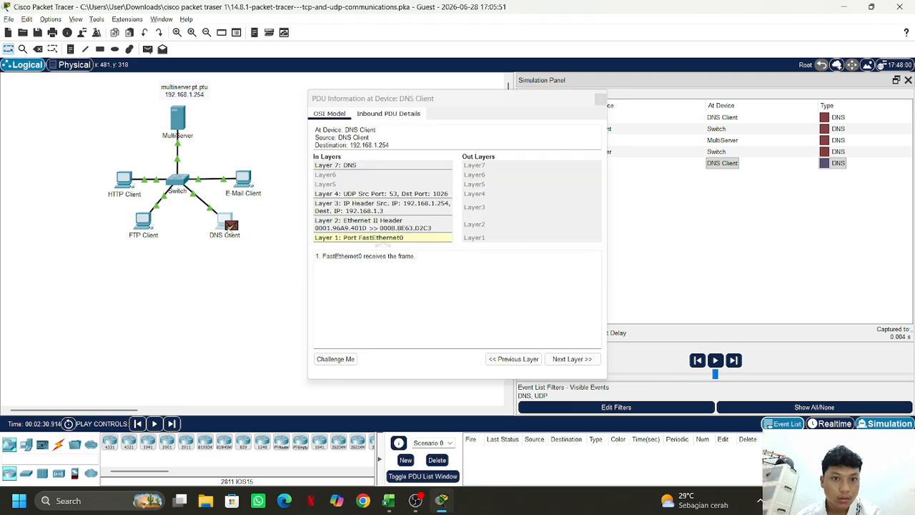
{"action": "left_click", "coordinate": [231, 231]}
{"action": "left_click", "coordinate": [229, 223]}
{"action": "left_click", "coordinate": [232, 228]}
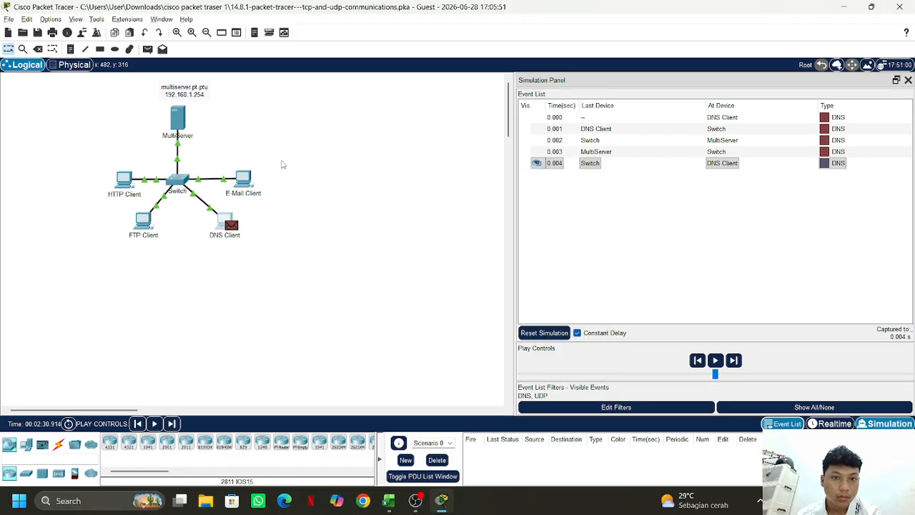
{"action": "left_click", "coordinate": [229, 226]}
{"action": "left_click", "coordinate": [229, 226]}
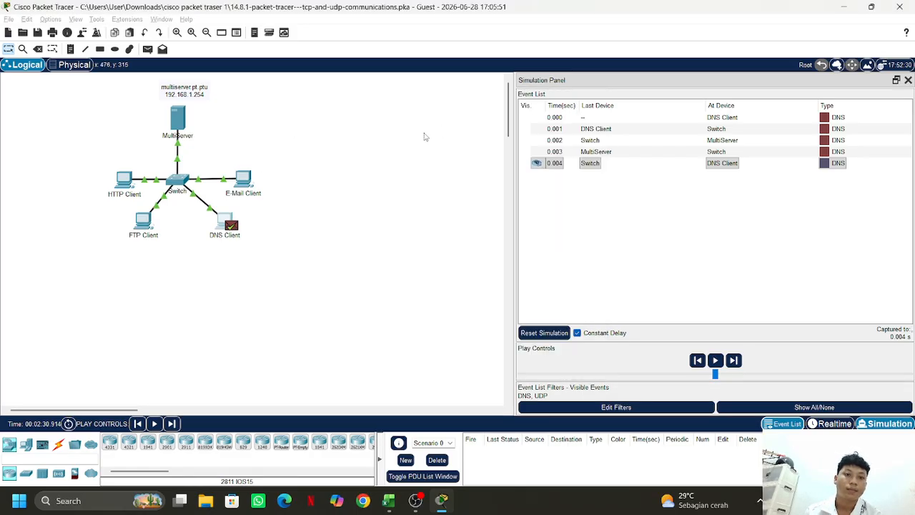
{"action": "left_click", "coordinate": [232, 230]}
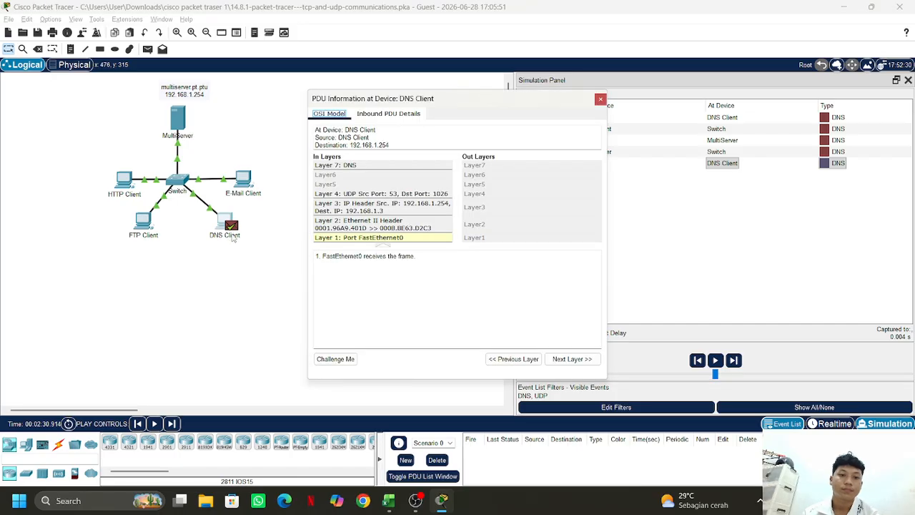
Step: Examine the inbound IP, UDP, DNS header and DNS query fields of the reply, and close its PDU information
{"action": "left_click", "coordinate": [400, 115]}
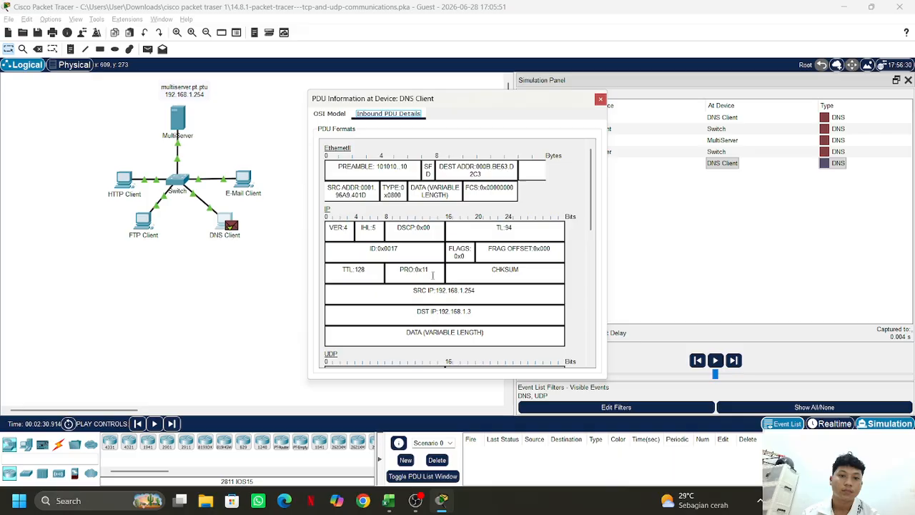
{"action": "scroll", "coordinate": [419, 290], "scroll_direction": "down", "scroll_amount": 4}
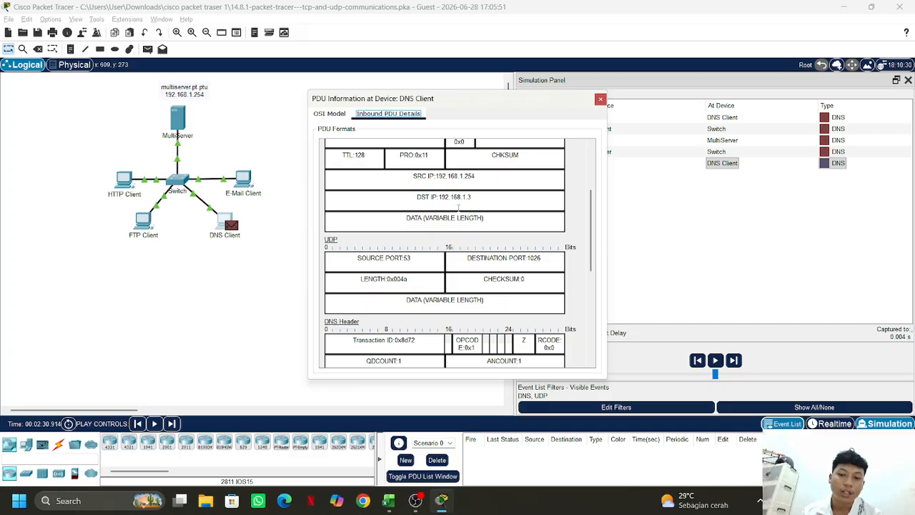
{"action": "left_click_drag", "start_coordinate": [438, 100], "coordinate": [391, 88]}
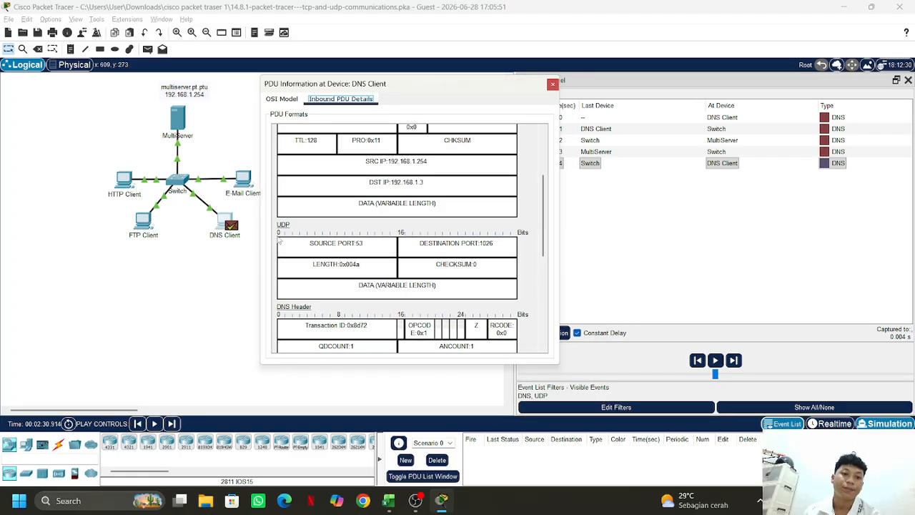
{"action": "scroll", "coordinate": [342, 264], "scroll_direction": "down", "scroll_amount": 1}
{"action": "scroll", "coordinate": [342, 263], "scroll_direction": "down", "scroll_amount": 3}
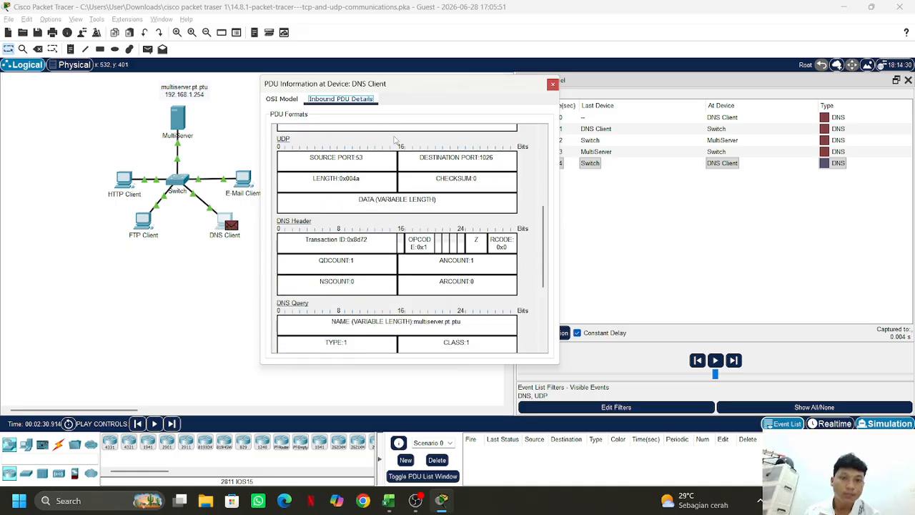
{"action": "left_click", "coordinate": [553, 85]}
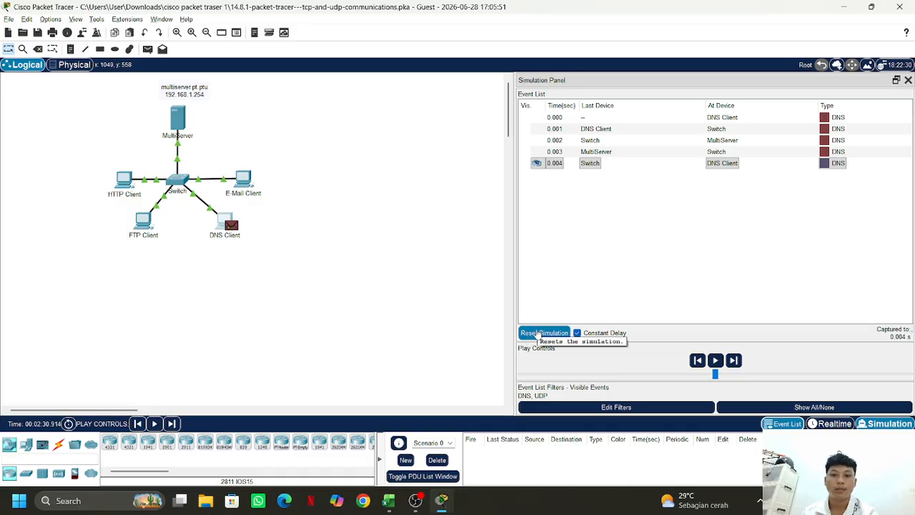
Step: Reset the simulation and clear all protocols from the event list filters
{"action": "left_click", "coordinate": [540, 334]}
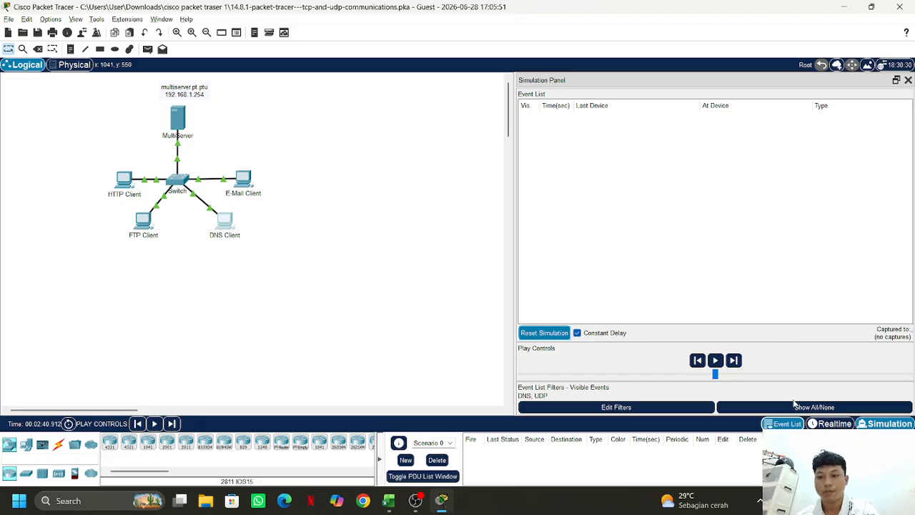
{"action": "left_click", "coordinate": [670, 407]}
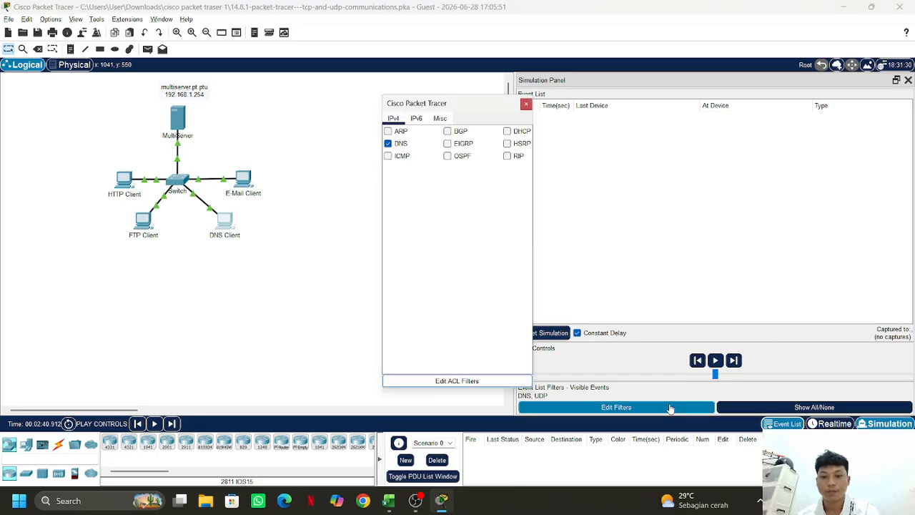
{"action": "left_click", "coordinate": [450, 381]}
{"action": "left_click", "coordinate": [565, 133]}
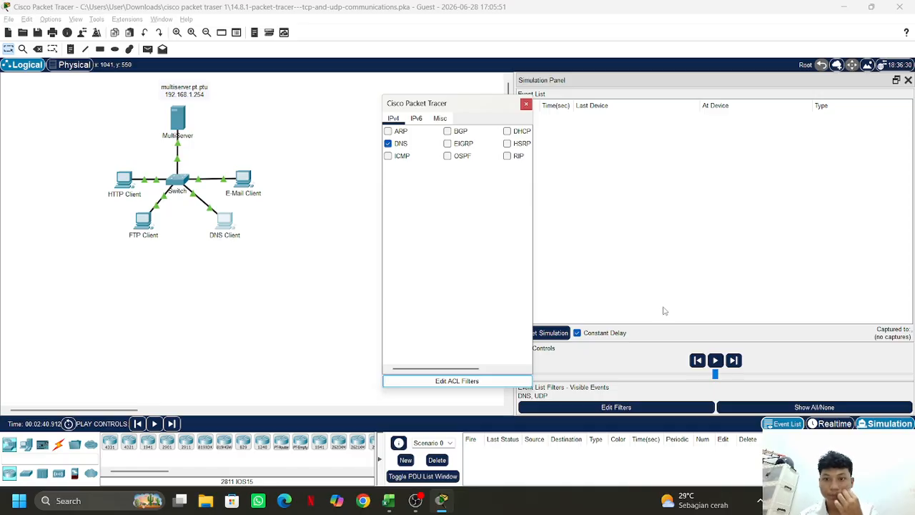
{"action": "left_click", "coordinate": [829, 406]}
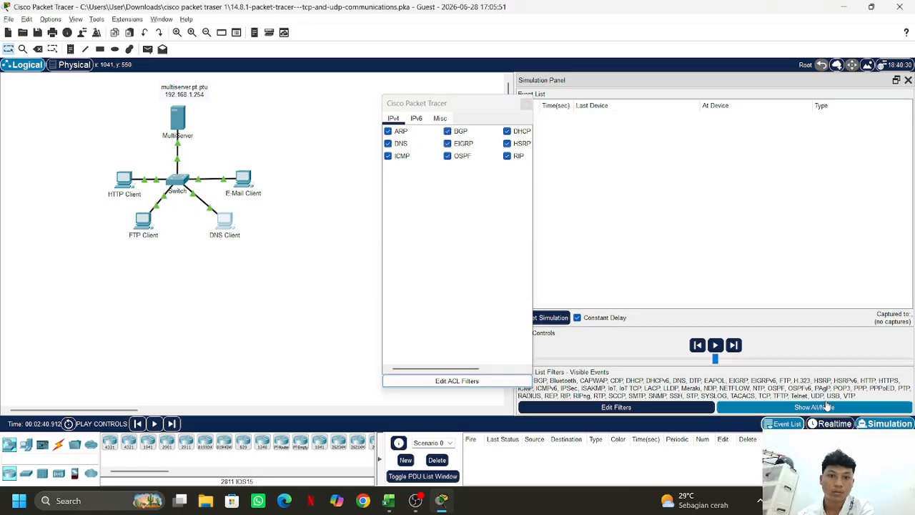
{"action": "left_click", "coordinate": [828, 406]}
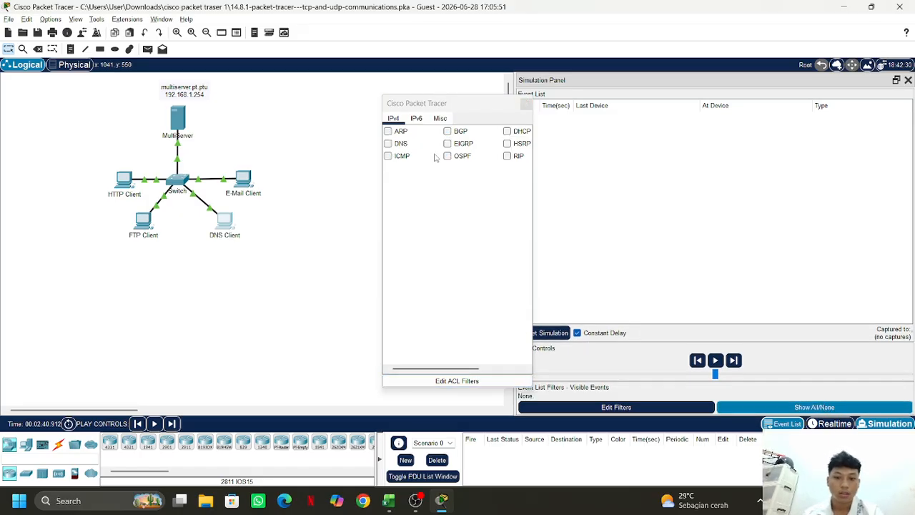
Step: Filter the event list to show only SMTP, POP3 and TCP events, and close the filter window
{"action": "left_click_drag", "start_coordinate": [430, 103], "coordinate": [365, 91]}
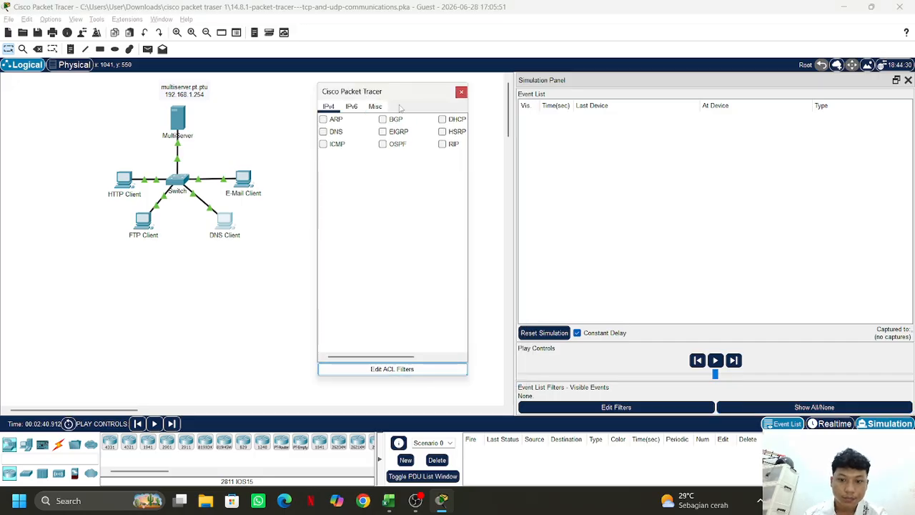
{"action": "left_click", "coordinate": [375, 107]}
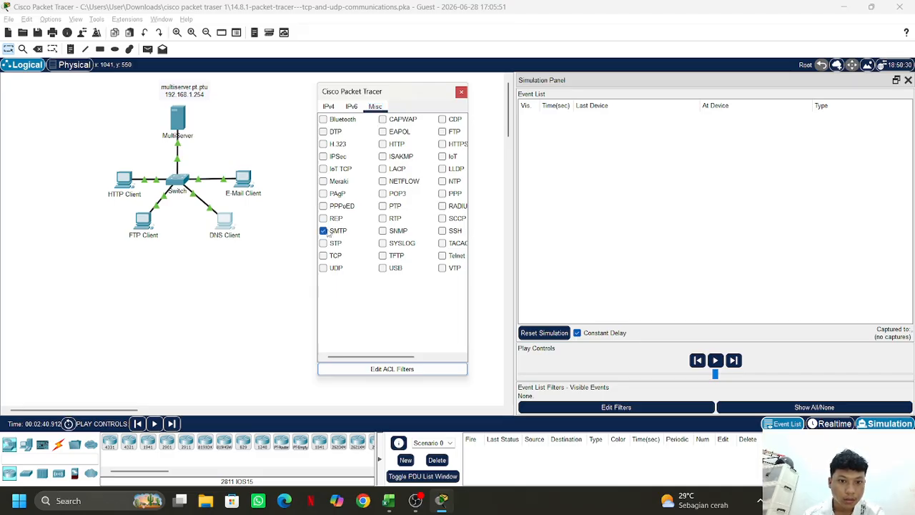
{"action": "left_click", "coordinate": [387, 199]}
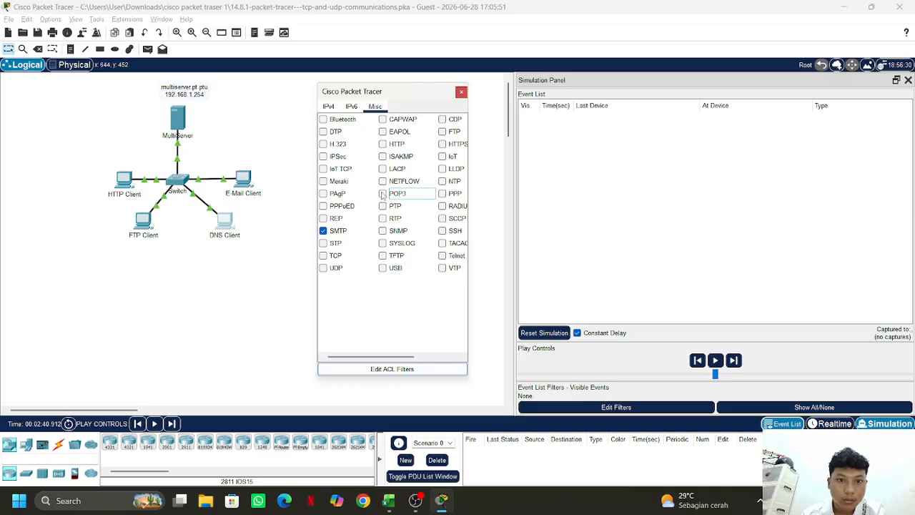
{"action": "left_click", "coordinate": [383, 194]}
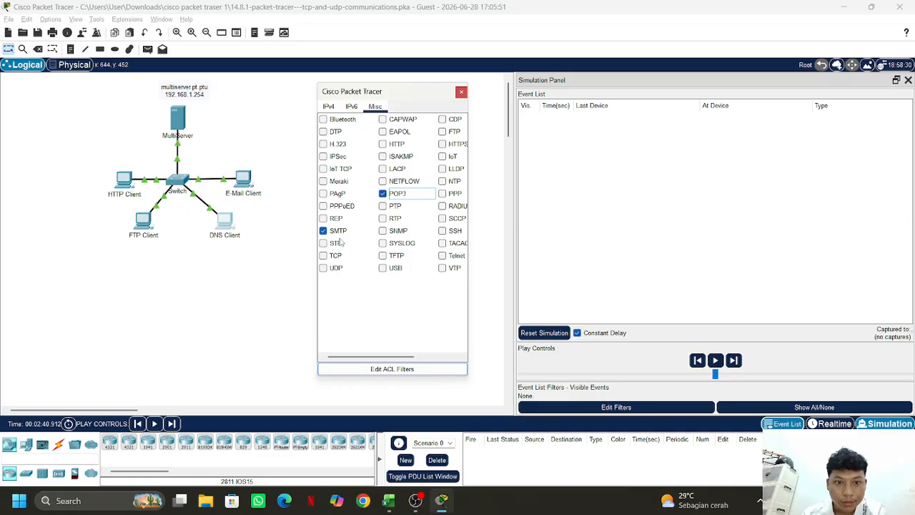
{"action": "left_click", "coordinate": [322, 255]}
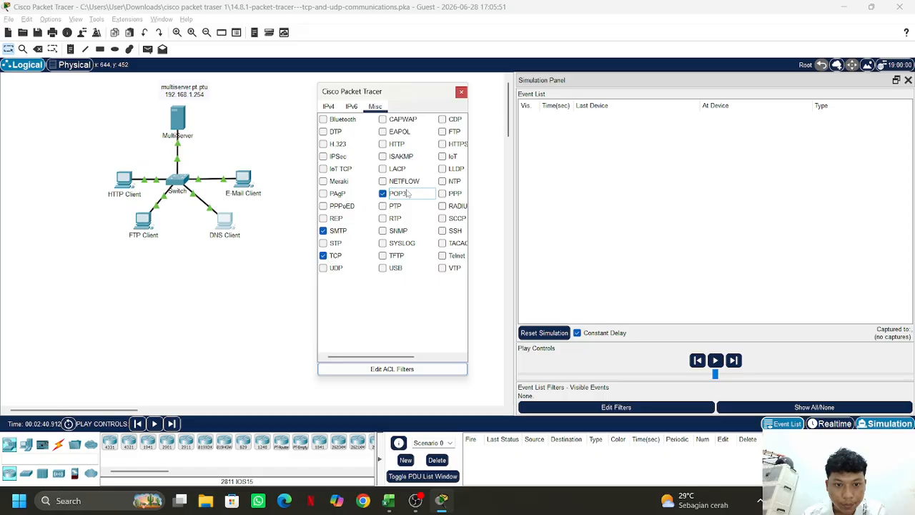
{"action": "left_click", "coordinate": [461, 91]}
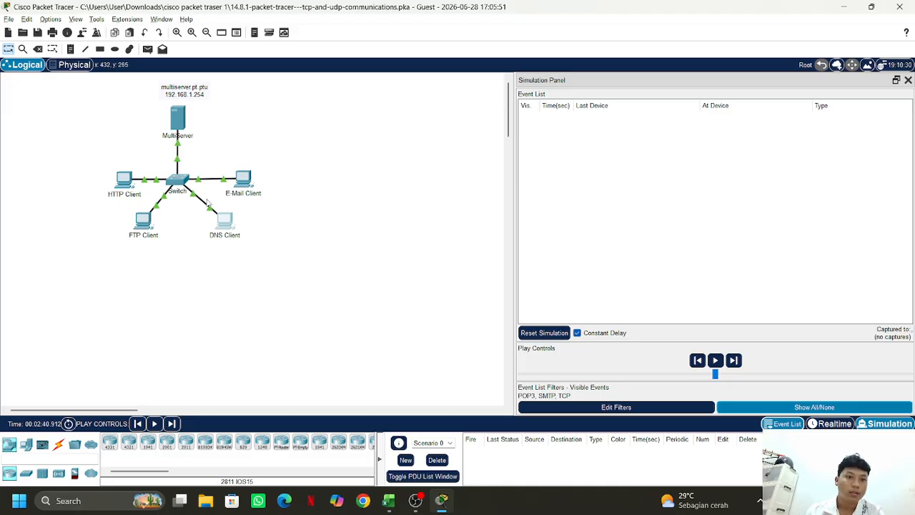
Step: Compose and send the prefilled e-mail "personalize the subject line" from the E-Mail Client, and move its window off the topology
{"action": "left_click", "coordinate": [253, 178]}
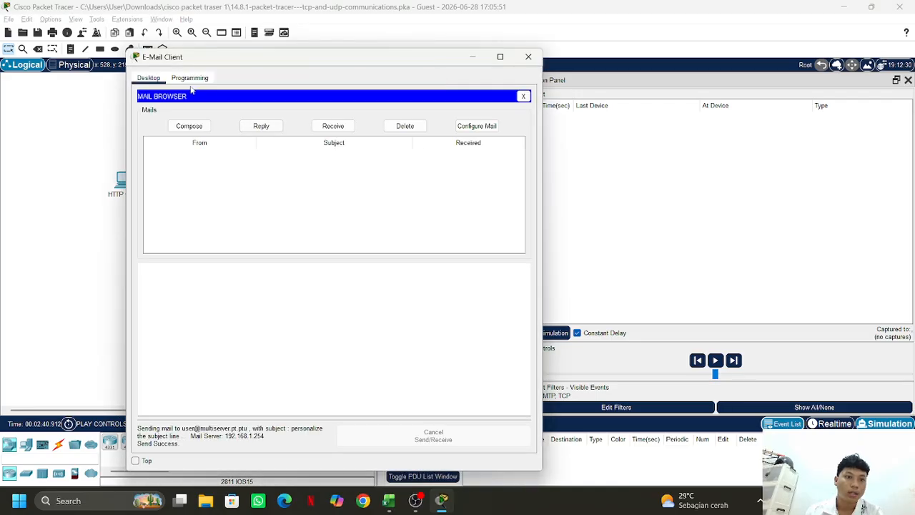
{"action": "left_click", "coordinate": [189, 125]}
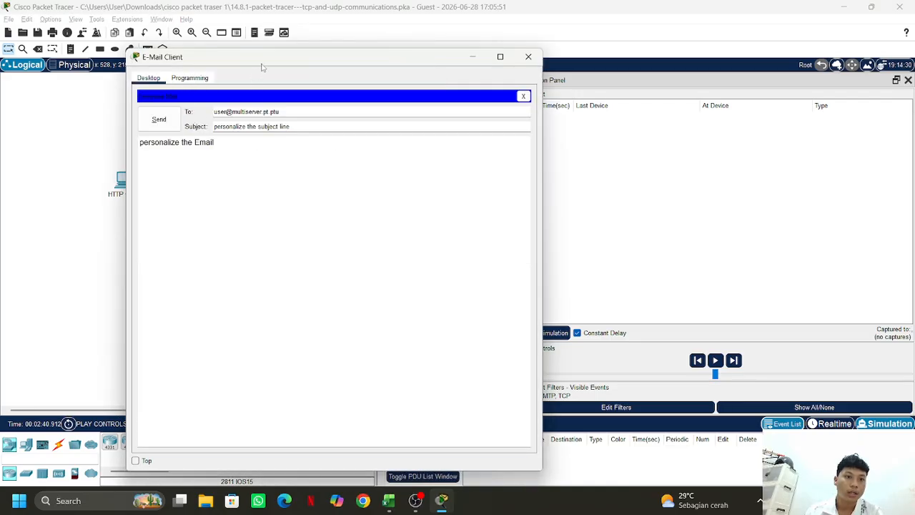
{"action": "left_click_drag", "start_coordinate": [261, 65], "coordinate": [169, 52]}
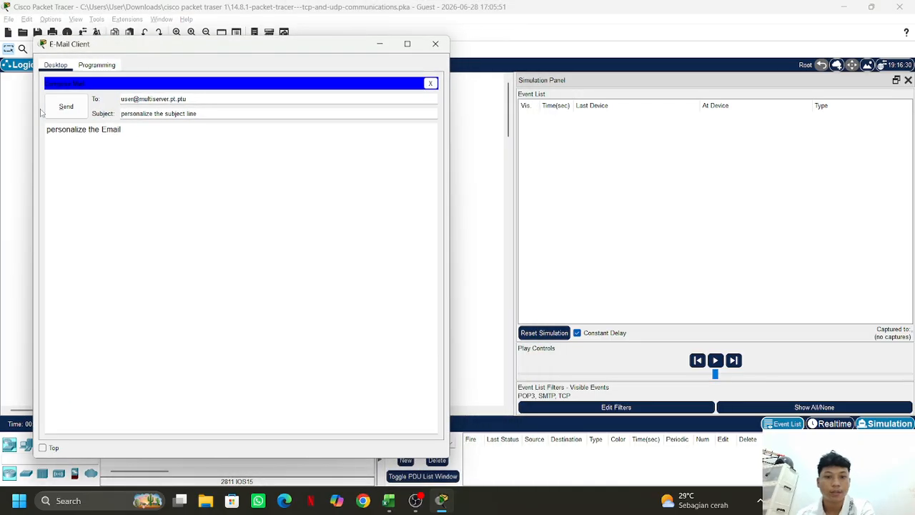
{"action": "left_click", "coordinate": [63, 106]}
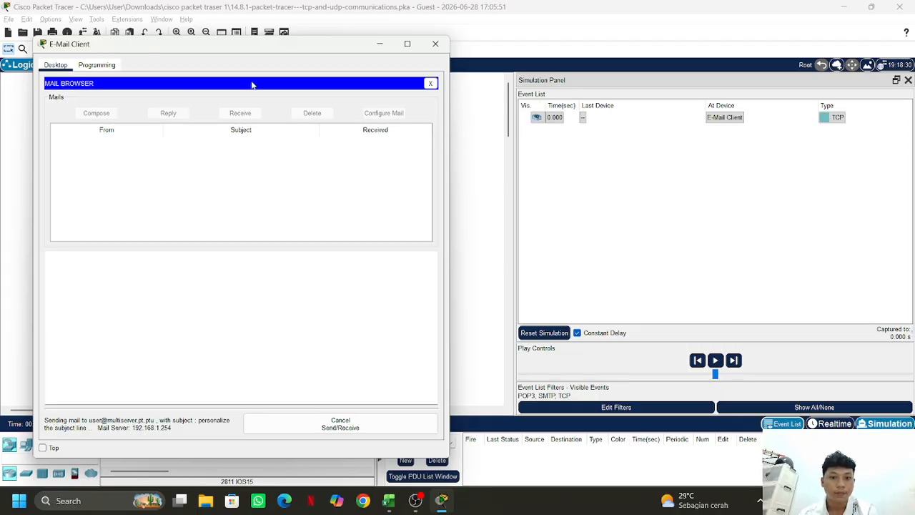
{"action": "left_click_drag", "start_coordinate": [277, 55], "coordinate": [673, 111]}
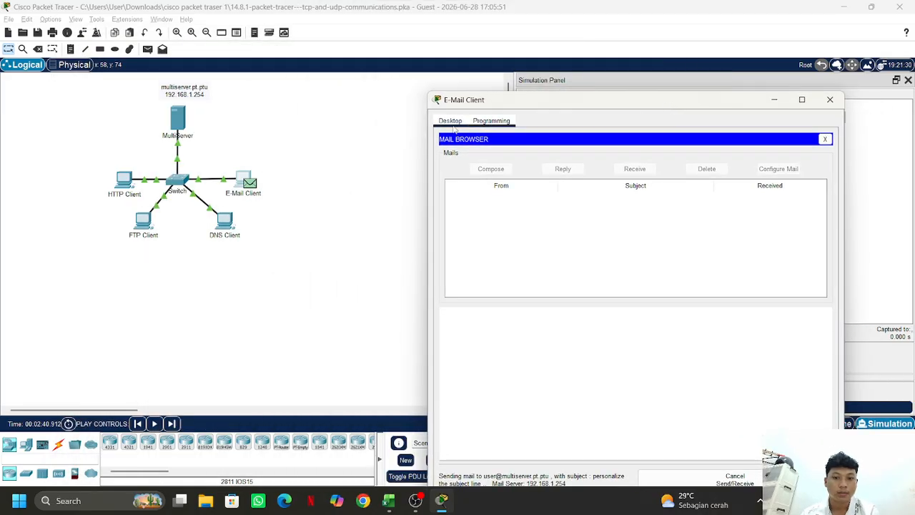
Step: Open the PDU information of the TCP event at the E-Mail Client and examine its outbound Ethernet, IP and TCP header fields
{"action": "left_click", "coordinate": [249, 184]}
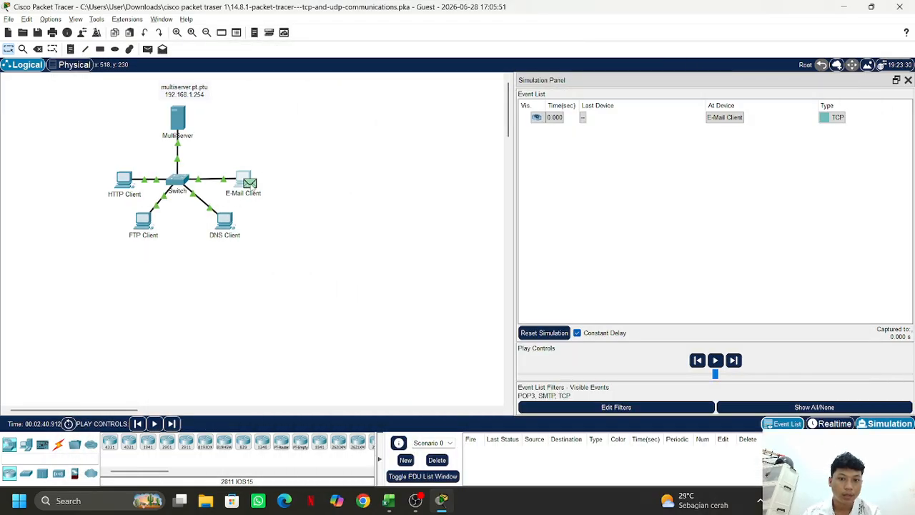
{"action": "left_click", "coordinate": [250, 185]}
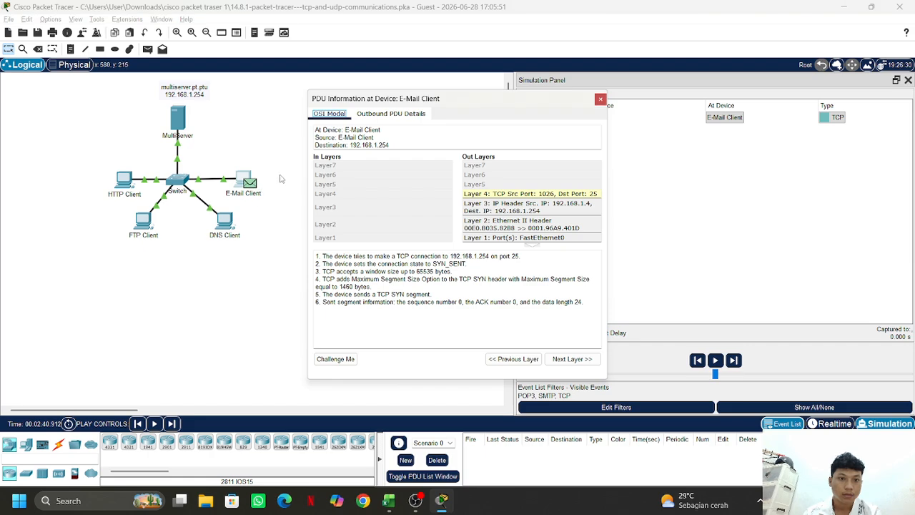
{"action": "left_click", "coordinate": [386, 116]}
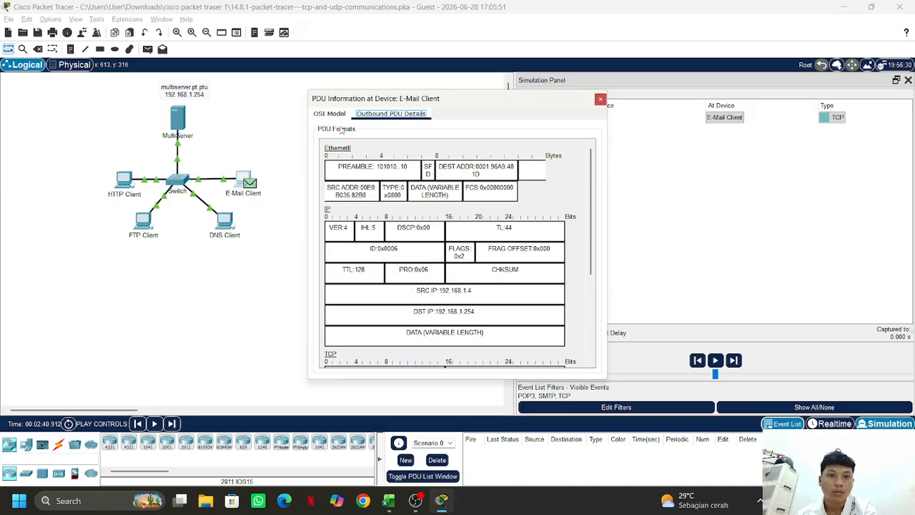
{"action": "scroll", "coordinate": [427, 290], "scroll_direction": "down", "scroll_amount": 5}
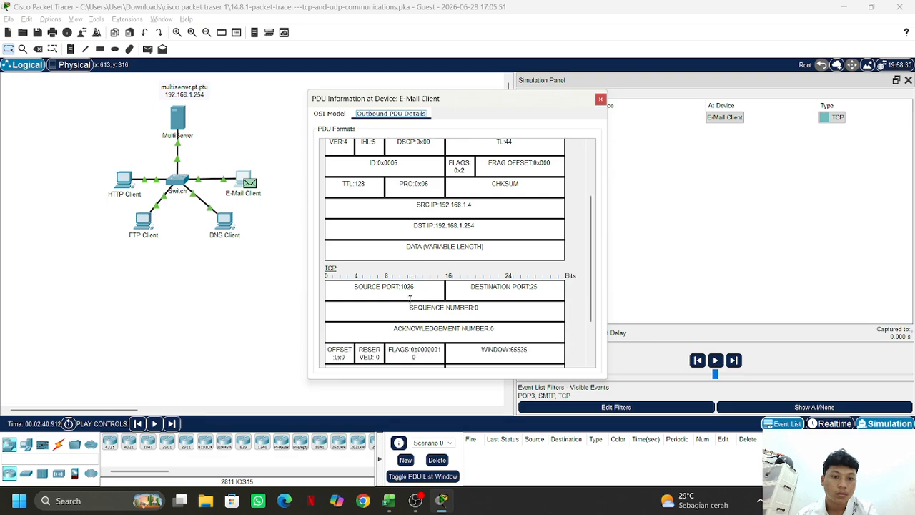
{"action": "scroll", "coordinate": [403, 312], "scroll_direction": "down", "scroll_amount": 1}
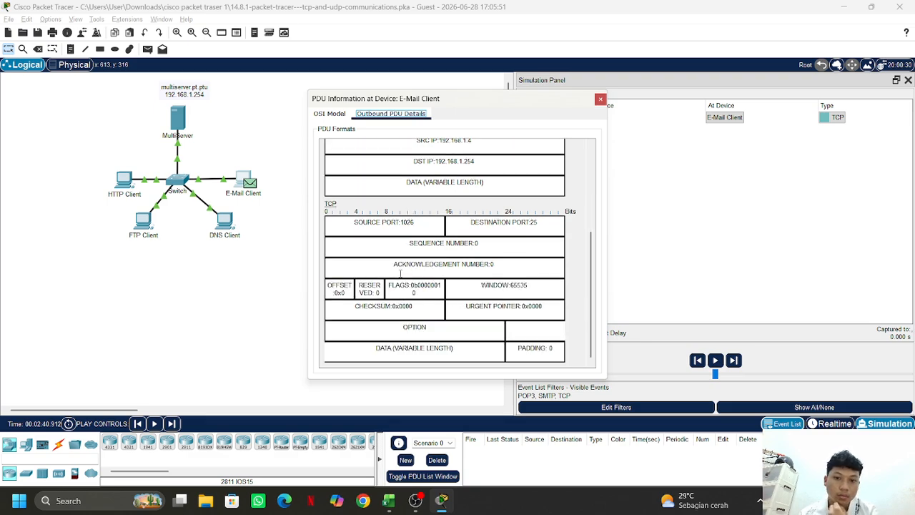
Step: Step through OSI layers 4 to 1 of the TCP PDU and back, review its outbound details, and close the PDU information
{"action": "left_click", "coordinate": [331, 115]}
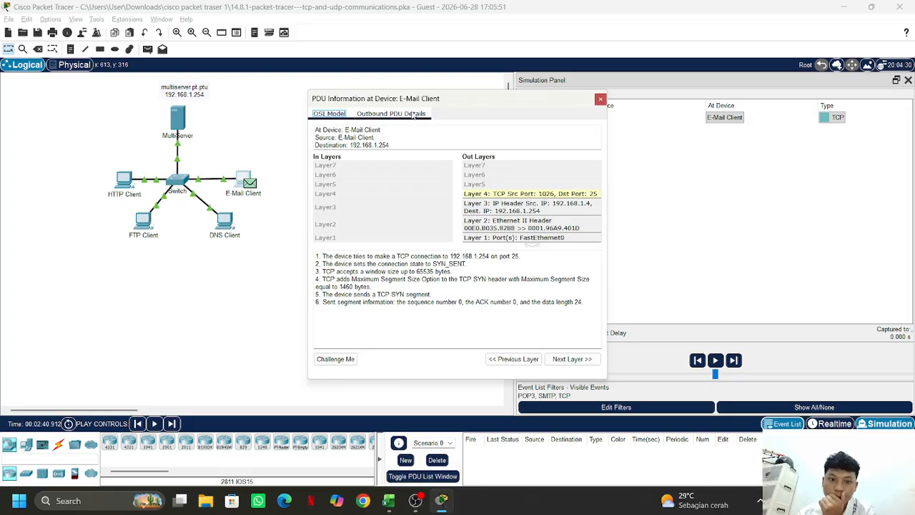
{"action": "left_click", "coordinate": [562, 362]}
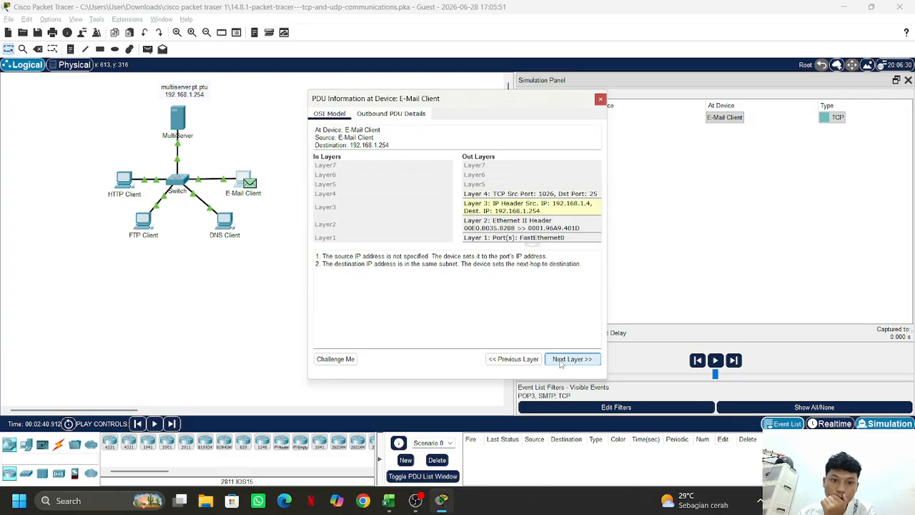
{"action": "left_click", "coordinate": [562, 361]}
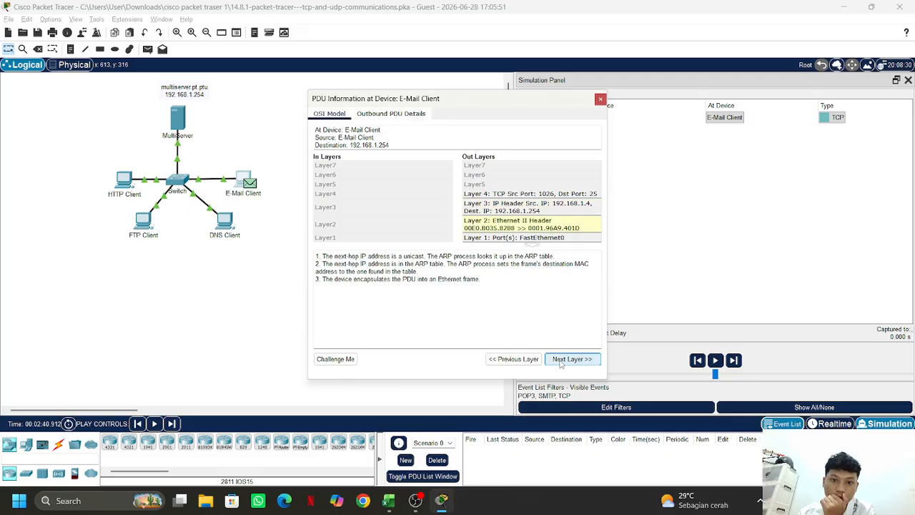
{"action": "left_click", "coordinate": [562, 361]}
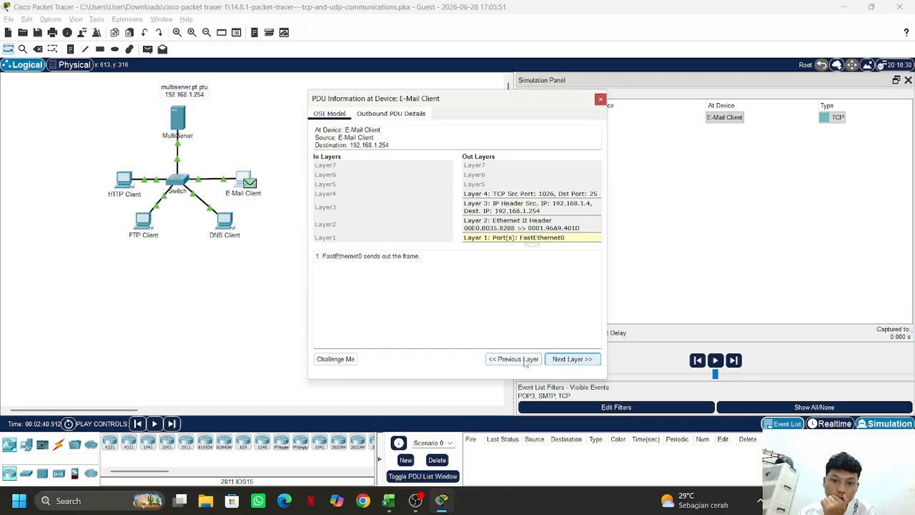
{"action": "left_click", "coordinate": [525, 360]}
{"action": "left_click", "coordinate": [525, 361]}
{"action": "left_click", "coordinate": [526, 361]}
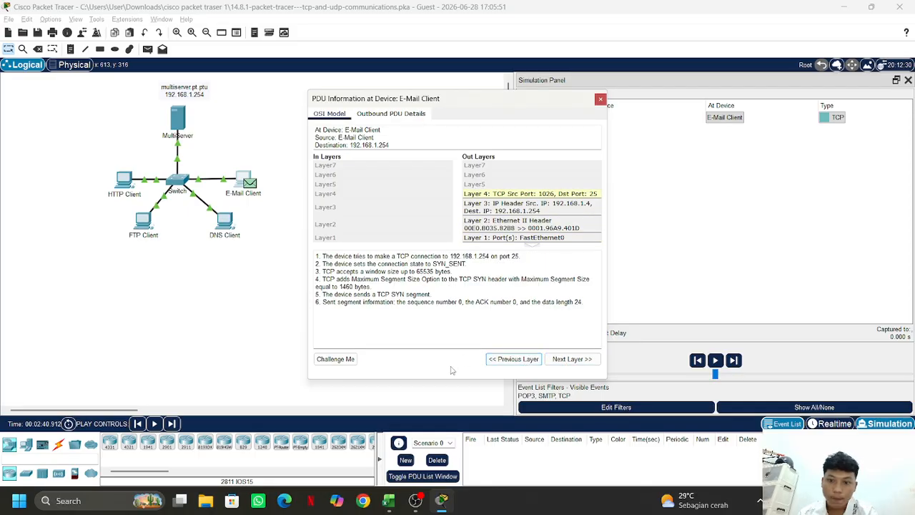
{"action": "left_click", "coordinate": [404, 115]}
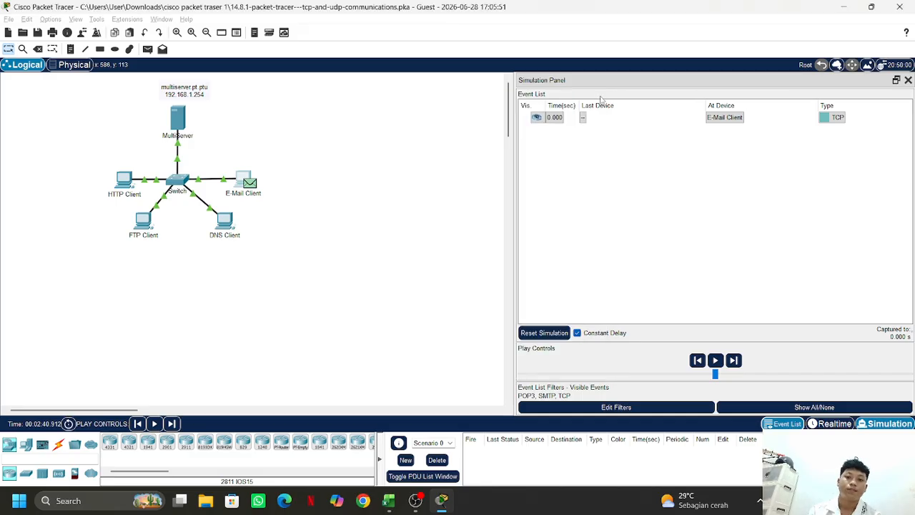
{"action": "left_click", "coordinate": [601, 99]}
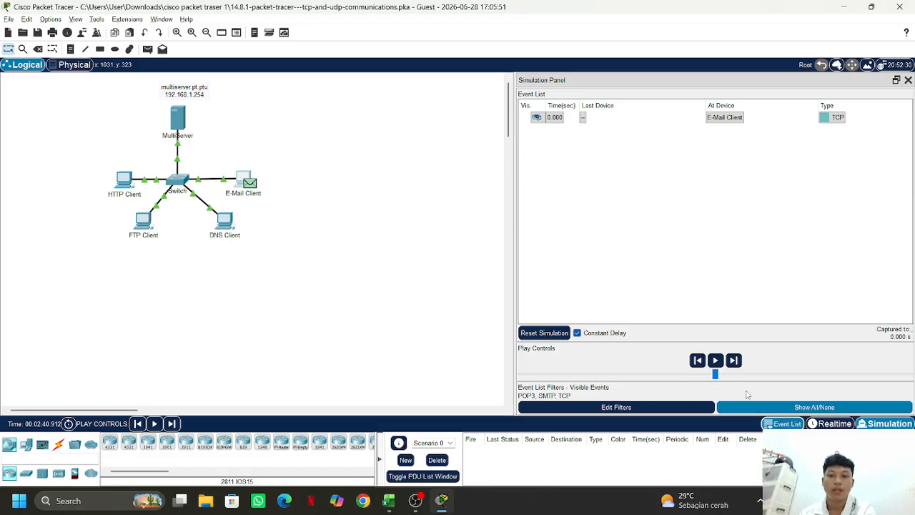
Step: Advance the simulation to 0.004 s and open the PDU information of the SMTP event at the E-Mail Client
{"action": "left_click", "coordinate": [735, 360]}
{"action": "left_click", "coordinate": [735, 360]}
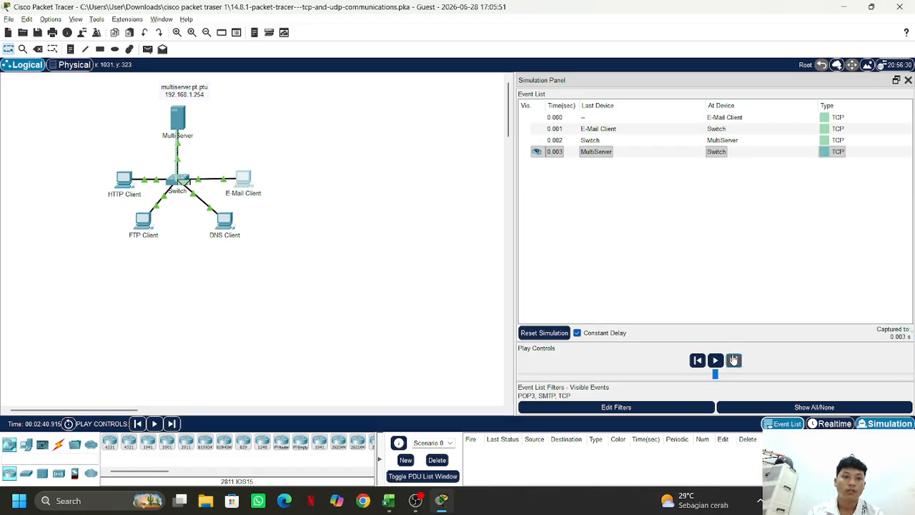
{"action": "left_click", "coordinate": [734, 359]}
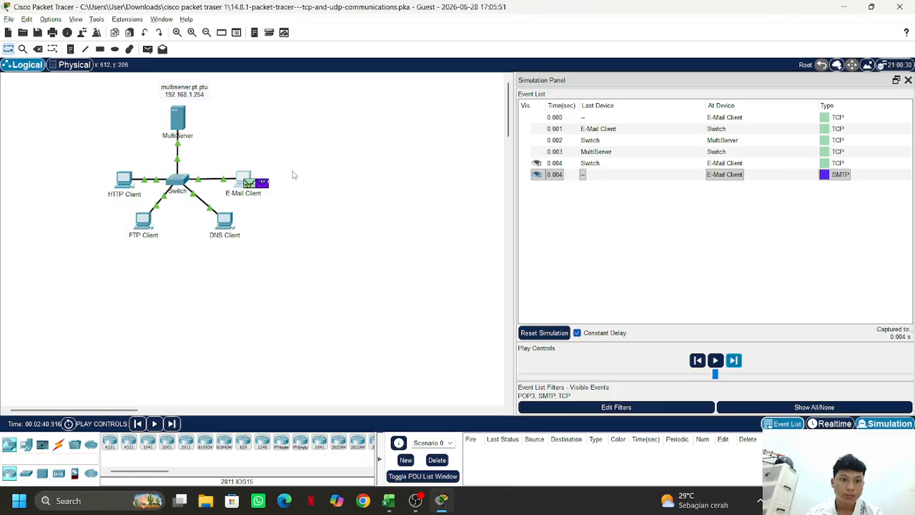
{"action": "left_click", "coordinate": [267, 185]}
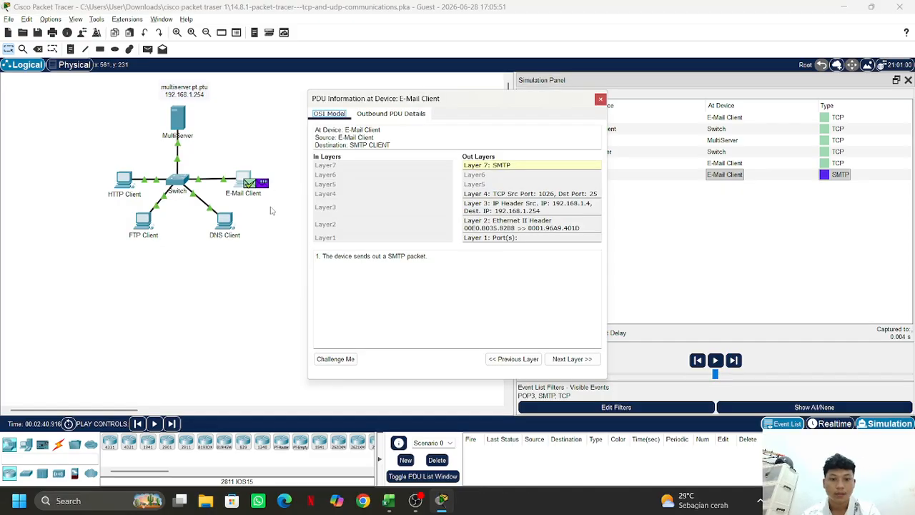
Step: Examine the outbound IP and TCP header fields of the E-Mail Client's SMTP PDU, and return to its OSI model
{"action": "left_click", "coordinate": [389, 114]}
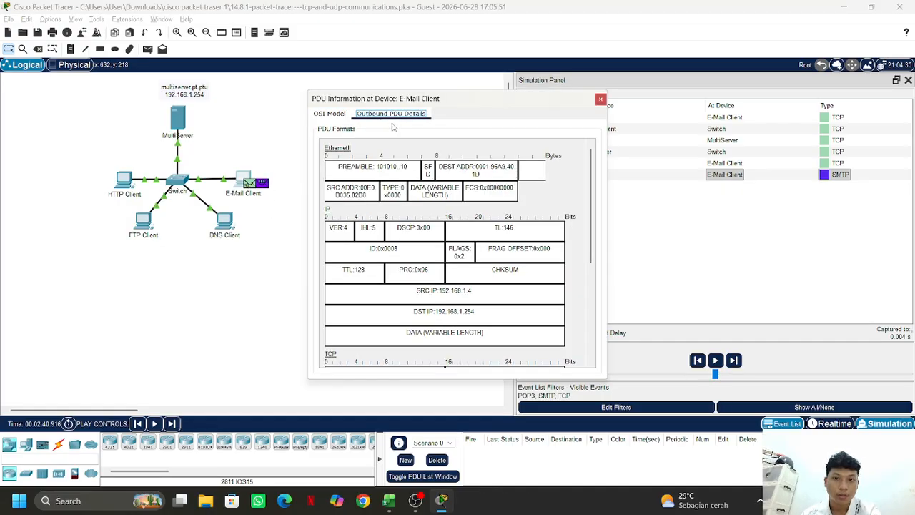
{"action": "scroll", "coordinate": [518, 287], "scroll_direction": "down", "scroll_amount": 4}
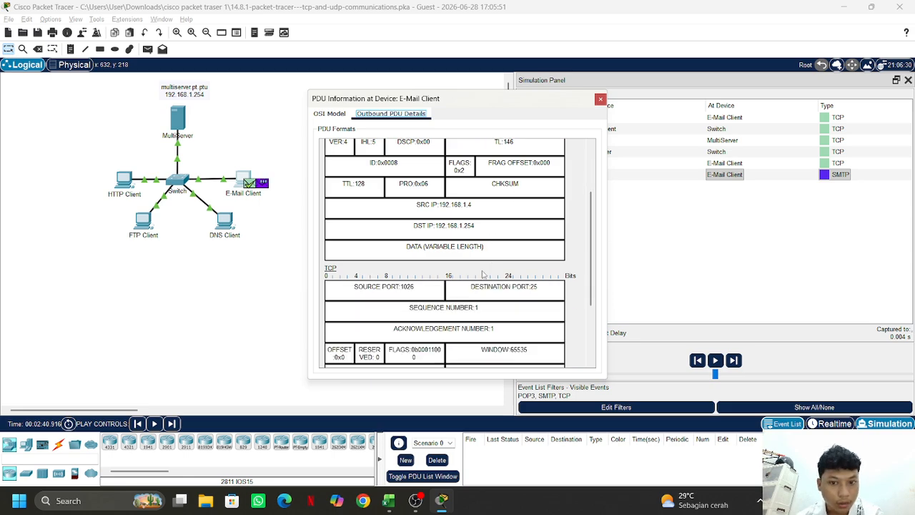
{"action": "scroll", "coordinate": [439, 287], "scroll_direction": "down", "scroll_amount": 1}
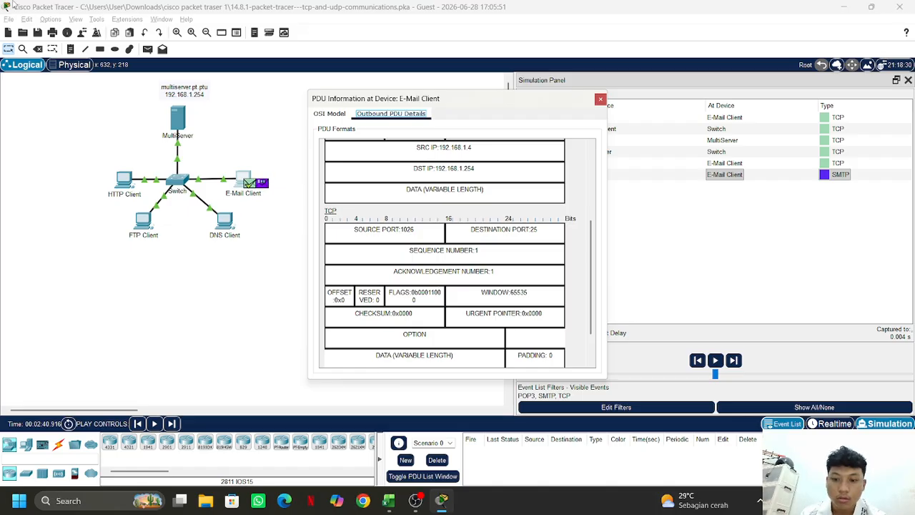
{"action": "left_click", "coordinate": [329, 114]}
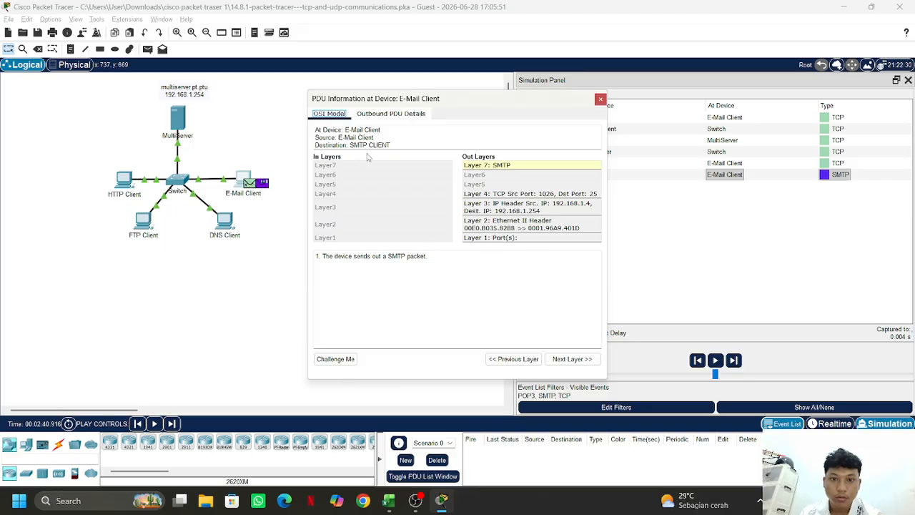
Step: Compare the SMTP PDU's outbound TCP header fields with its OSI model layers at the E-Mail Client, and close the PDU information
{"action": "left_click", "coordinate": [377, 116]}
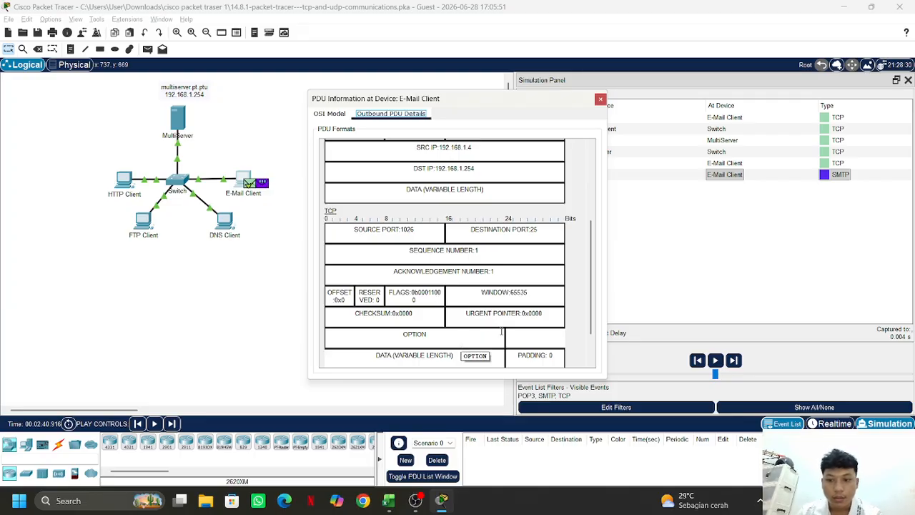
{"action": "left_click", "coordinate": [341, 117]}
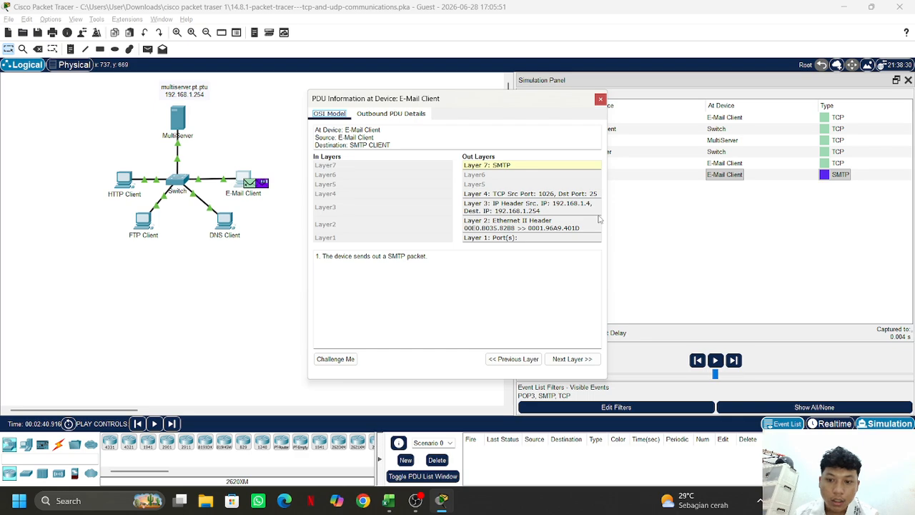
{"action": "left_click", "coordinate": [397, 115]}
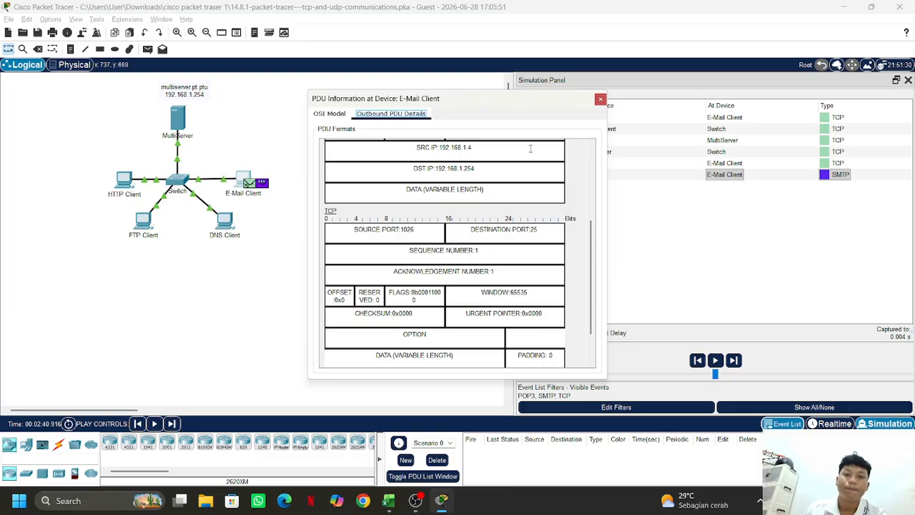
{"action": "left_click", "coordinate": [600, 99]}
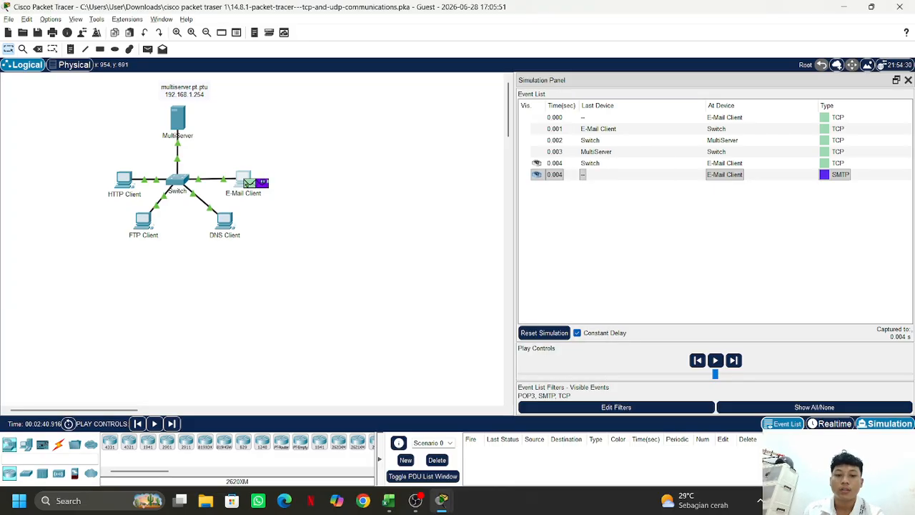
{"action": "left_click", "coordinate": [415, 500]}
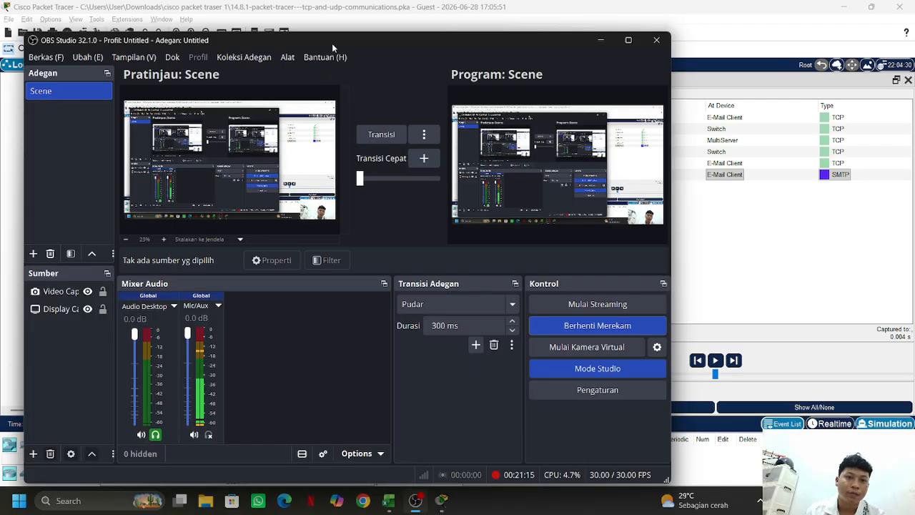
{"action": "left_click_drag", "start_coordinate": [332, 43], "coordinate": [663, 53]}
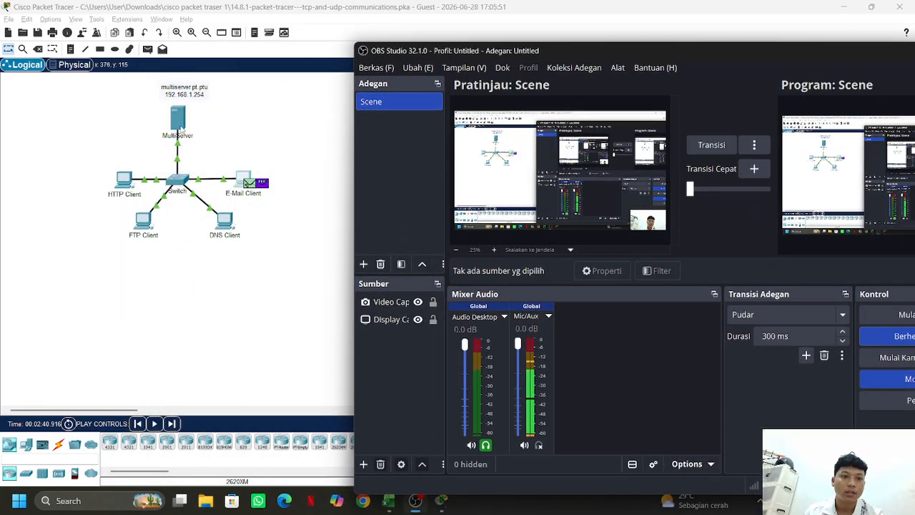
{"action": "left_click_drag", "start_coordinate": [552, 49], "coordinate": [185, 22]}
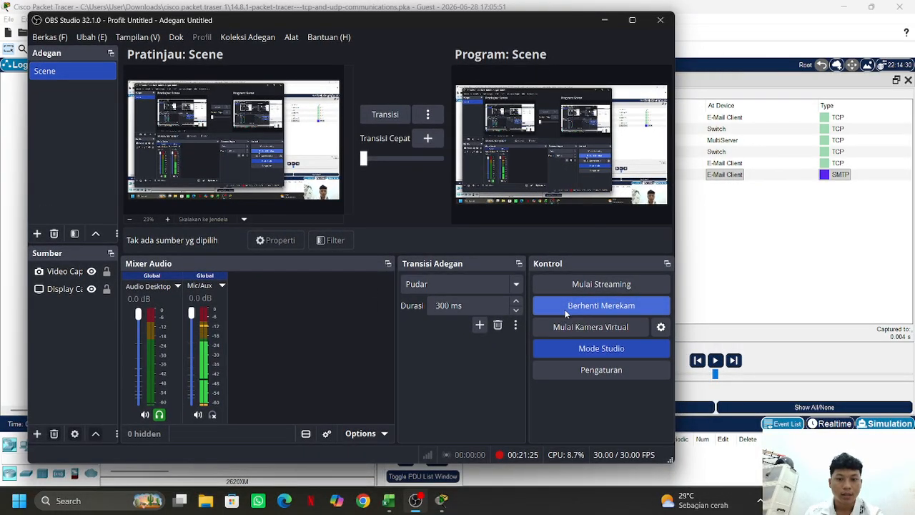